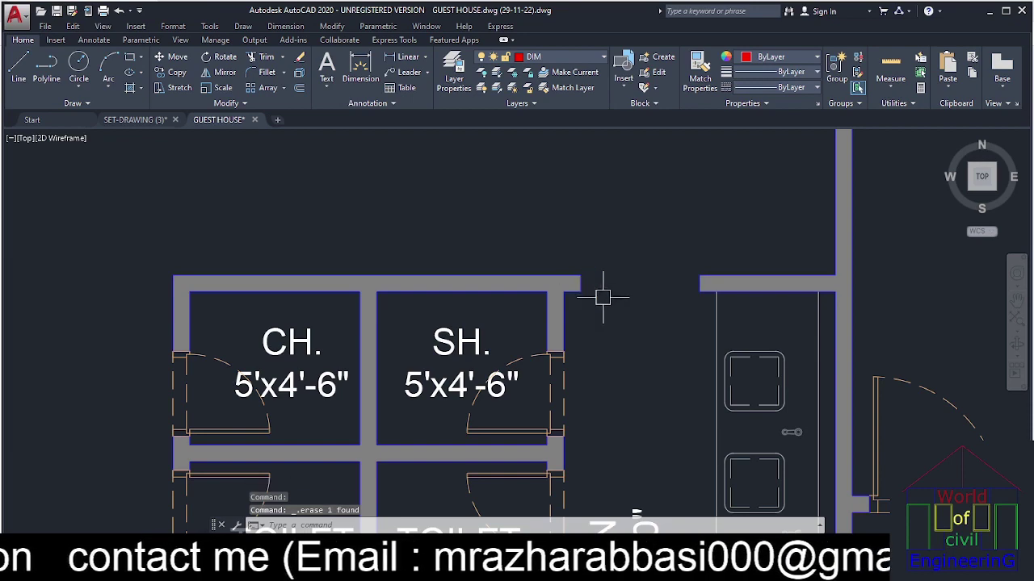
# Measure the width of the wall opening between the SH. room and the washbasin counter.
pyautogui.scroll(-2, 658, 344)
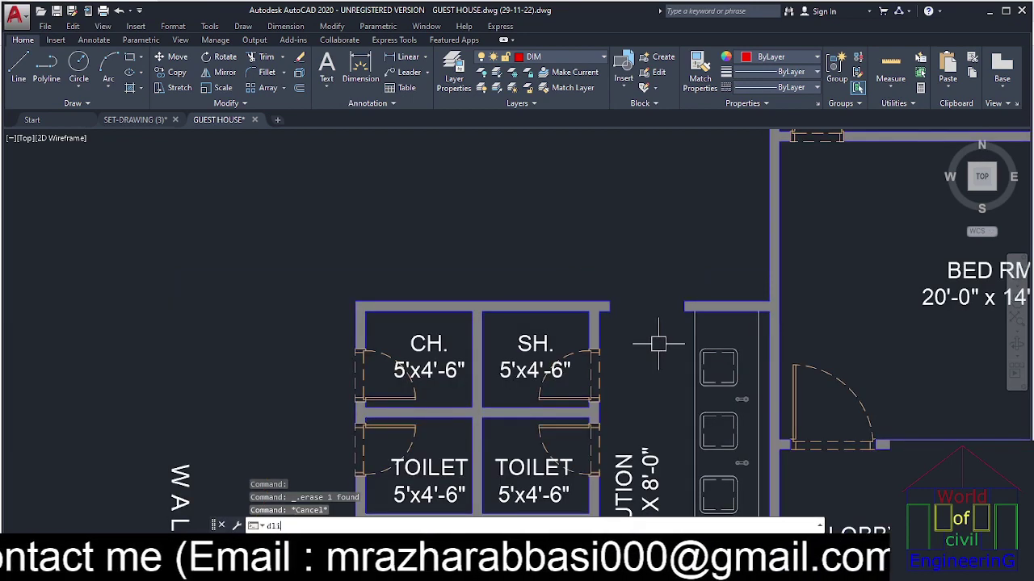
pyautogui.scroll(3, 623, 309)
pyautogui.click(589, 326)
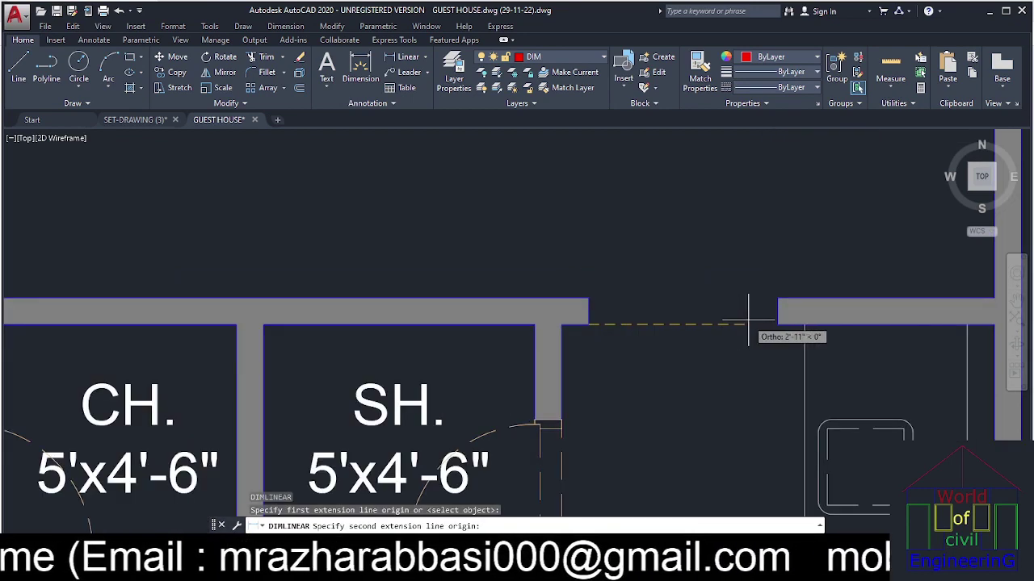
pyautogui.click(778, 324)
pyautogui.scroll(-5, 749, 324)
pyautogui.scroll(5, 749, 324)
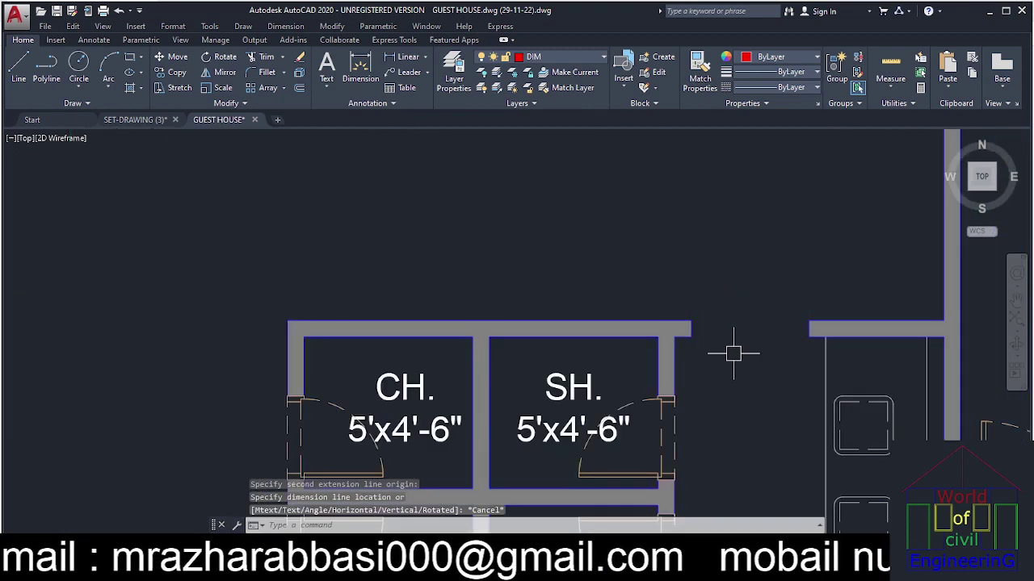
pyautogui.press('Escape')
pyautogui.press('Escape')
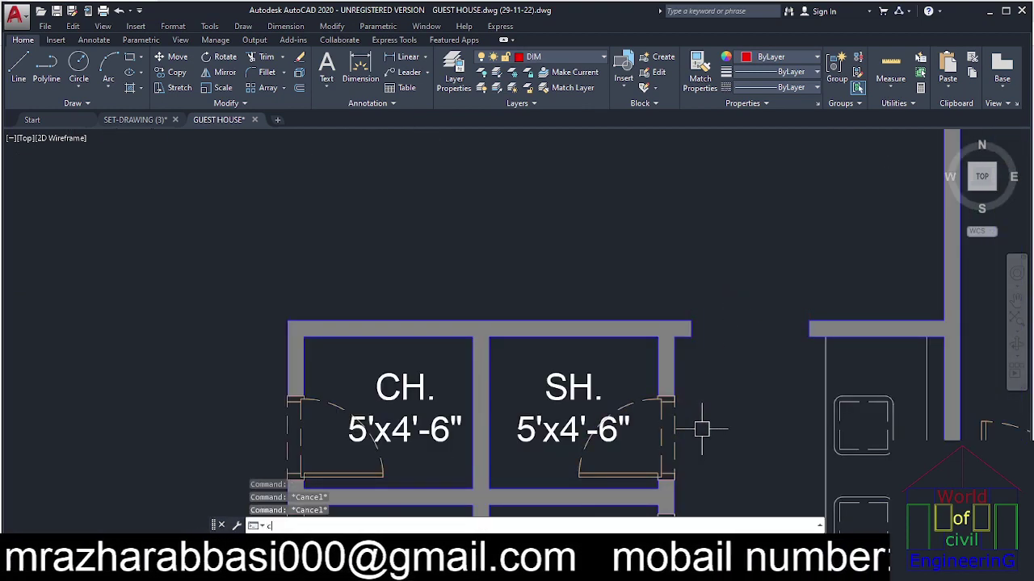
# Copy the SH. room's door straight up into the empty area above the toilet block.
pyautogui.press('Return')
pyautogui.click(677, 419)
pyautogui.press('Return')
pyautogui.click(693, 441)
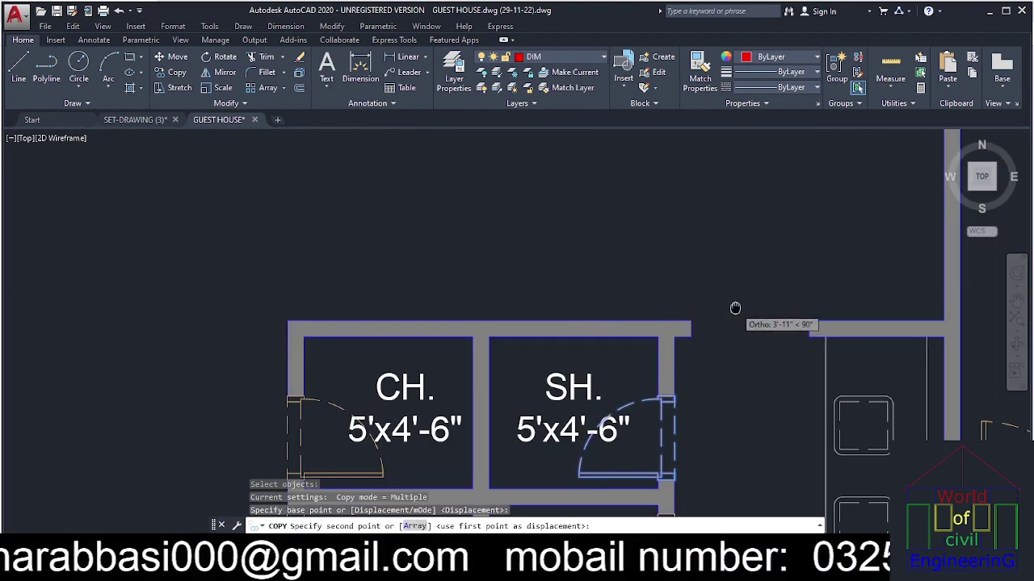
pyautogui.moveTo(734, 308); pyautogui.dragTo(728, 448, button='middle')
pyautogui.click(719, 334)
pyautogui.press('Escape')
# Measure the overall frame width of the copied door.
pyautogui.write('dl')
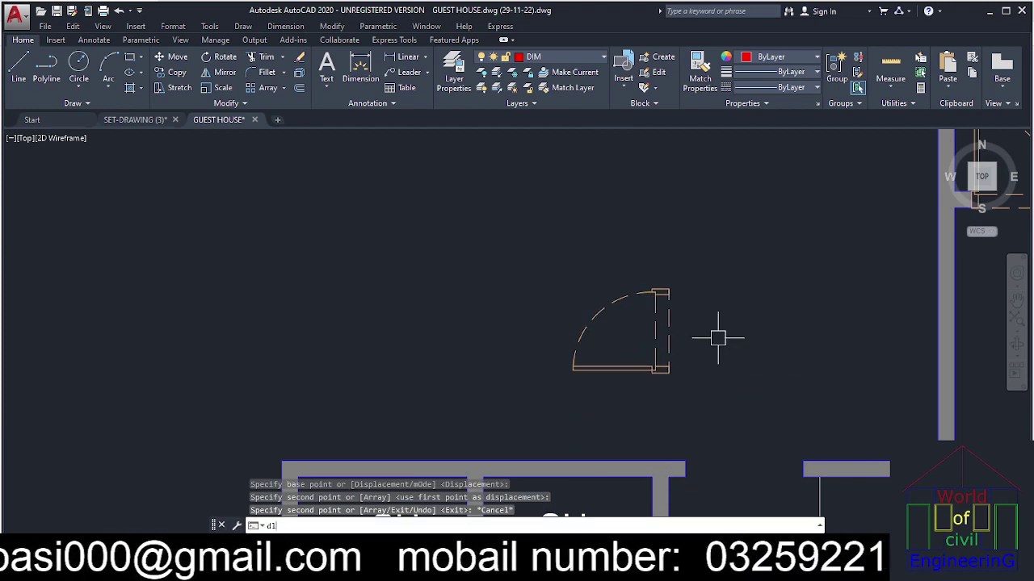
pyautogui.write('i')
pyautogui.press('Return')
pyautogui.click(669, 372)
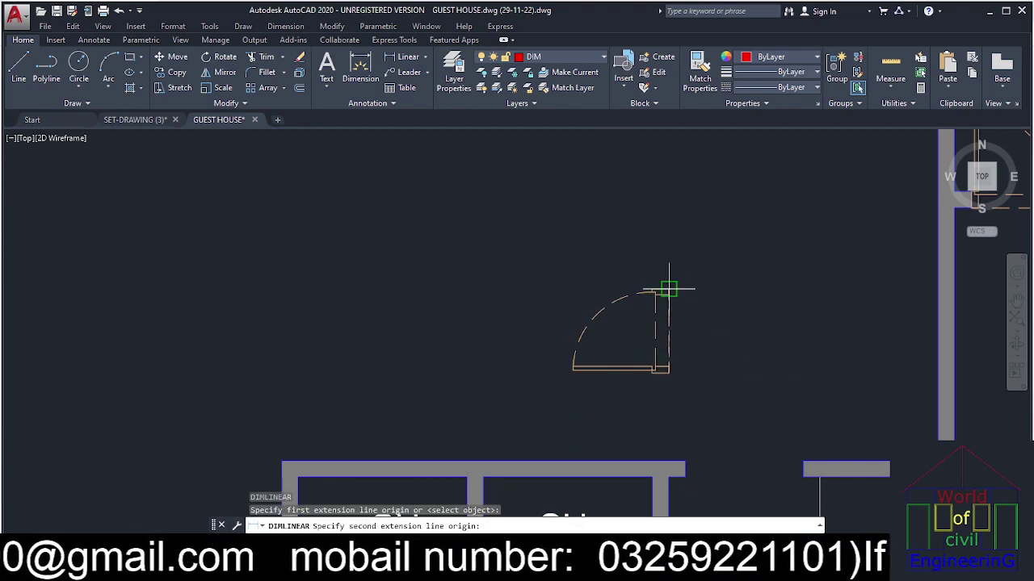
pyautogui.click(670, 291)
pyautogui.press('Escape')
pyautogui.click(673, 309)
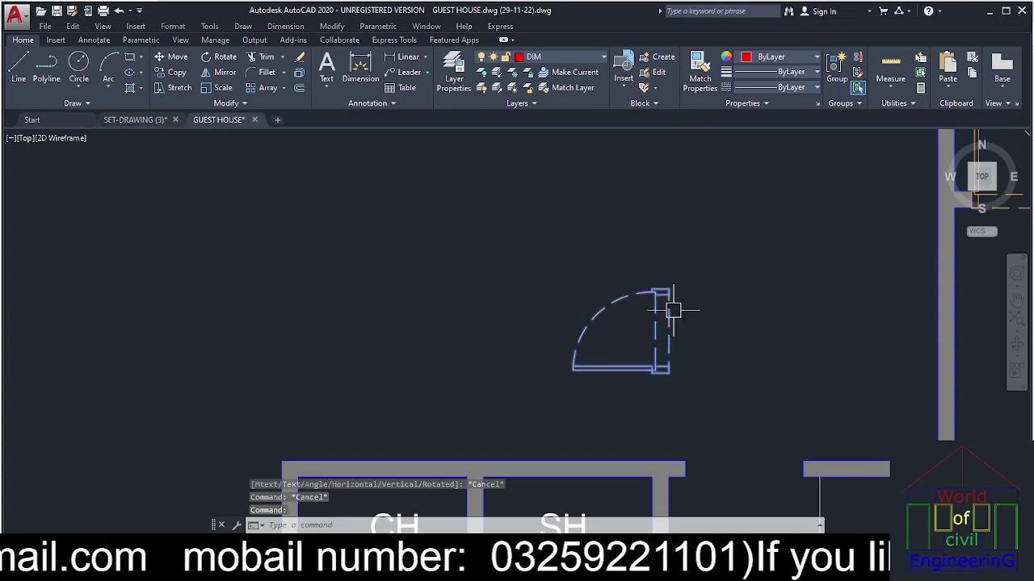
pyautogui.press('Escape')
pyautogui.click(691, 267)
pyautogui.click(592, 328)
pyautogui.click(619, 238)
pyautogui.click(636, 272)
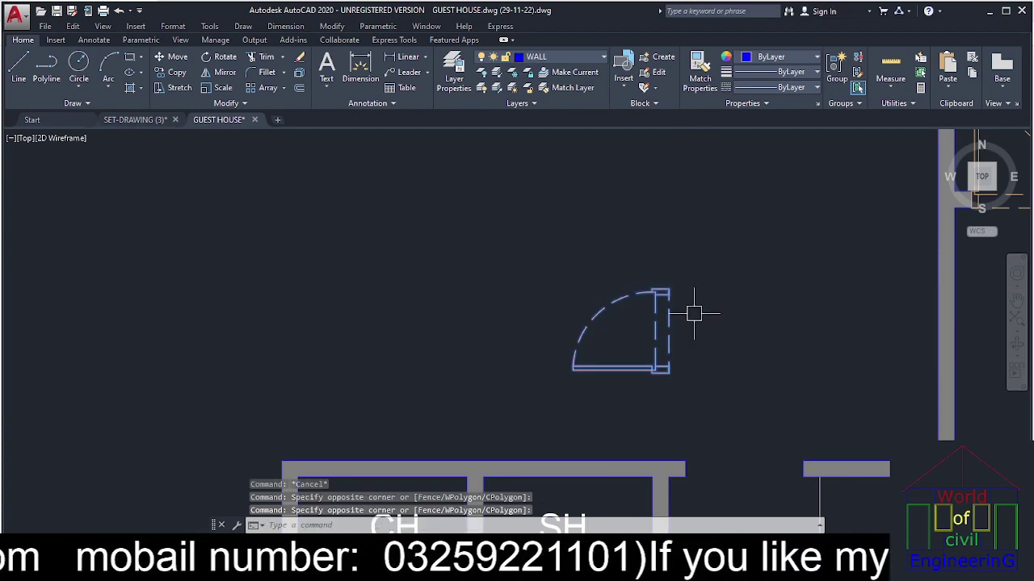
pyautogui.press('Escape')
pyautogui.press('Escape')
# Explode the copied door block into separate objects.
pyautogui.write('x')
pyautogui.press('Return')
pyautogui.click(668, 315)
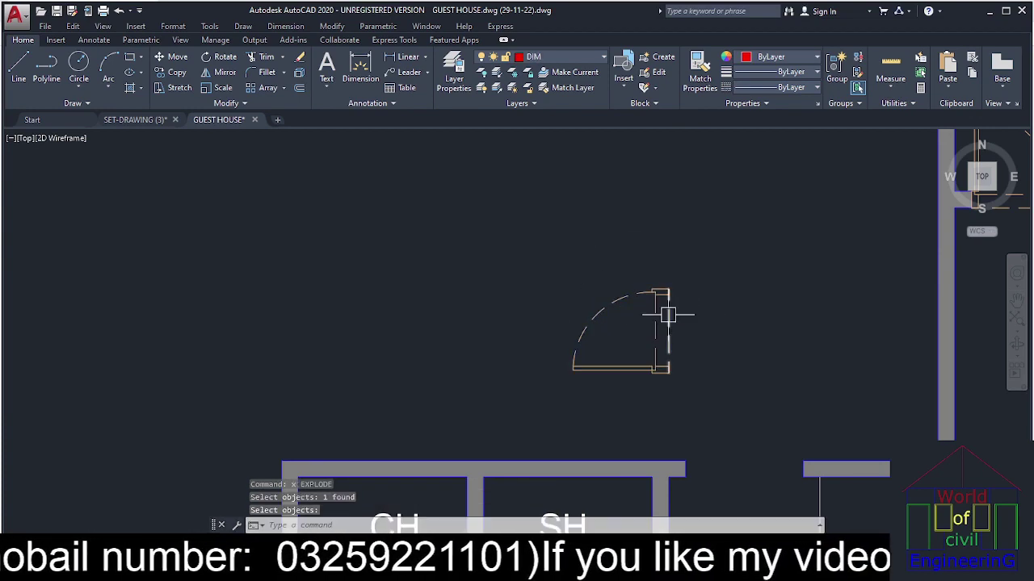
pyautogui.press('Escape')
pyautogui.press('Escape')
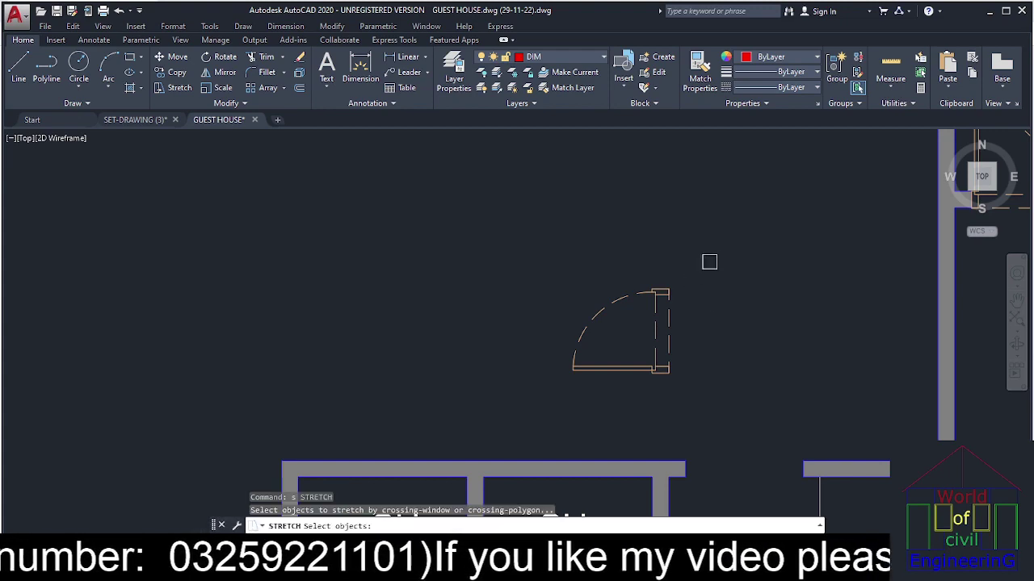
# Stretch the upper end of the copied door's frame and swing arc upward by 12 inches.
pyautogui.click(690, 281)
pyautogui.click(571, 344)
pyautogui.press('Return')
pyautogui.click(750, 331)
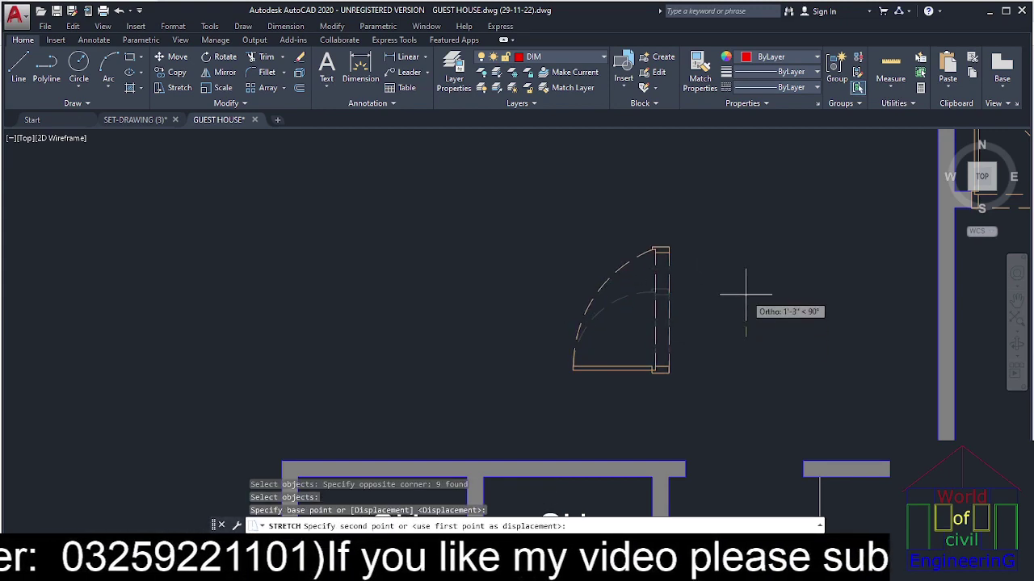
pyautogui.write('1')
pyautogui.press('Return')
# Stretch the free end of the copied door's leaf outward by 12 inches, together with the end of its swing arc.
pyautogui.press('Return')
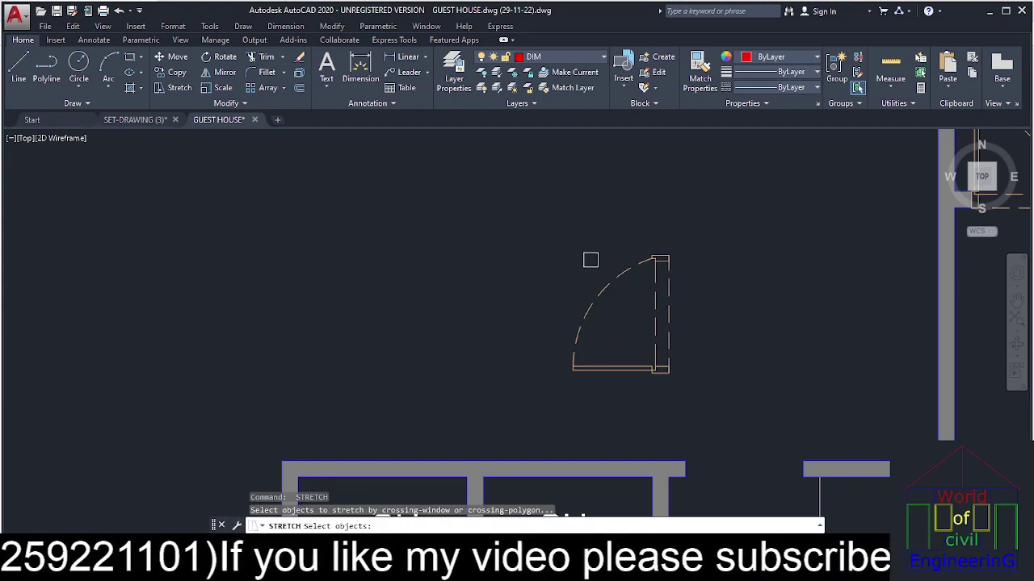
pyautogui.click(598, 255)
pyautogui.click(544, 406)
pyautogui.press('Return')
pyautogui.click(544, 406)
pyautogui.write('1')
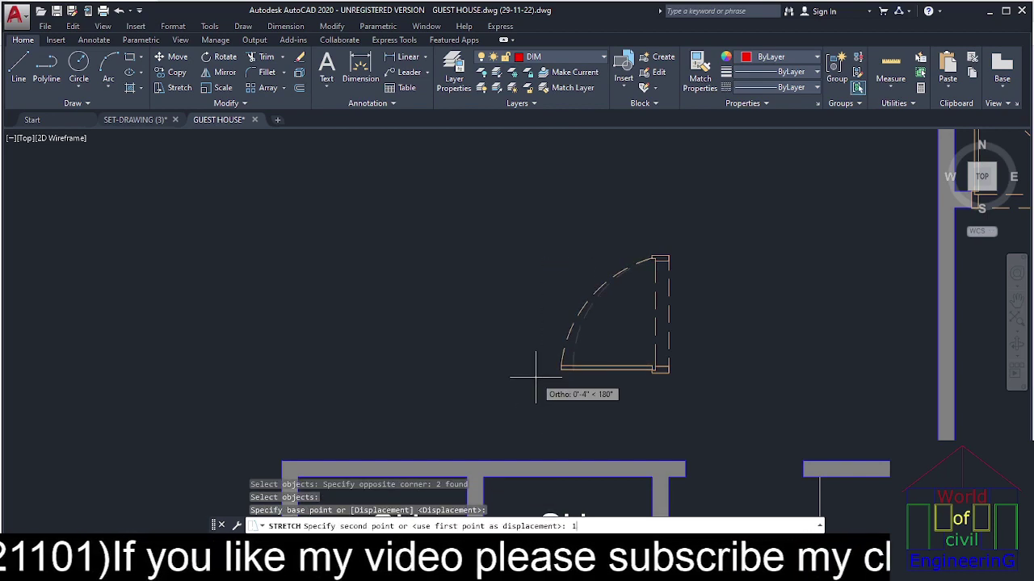
pyautogui.write('2')
pyautogui.press('Return')
pyautogui.moveTo(653, 380); pyautogui.dragTo(692, 369, button='middle')
pyautogui.press('Escape')
pyautogui.press('Escape')
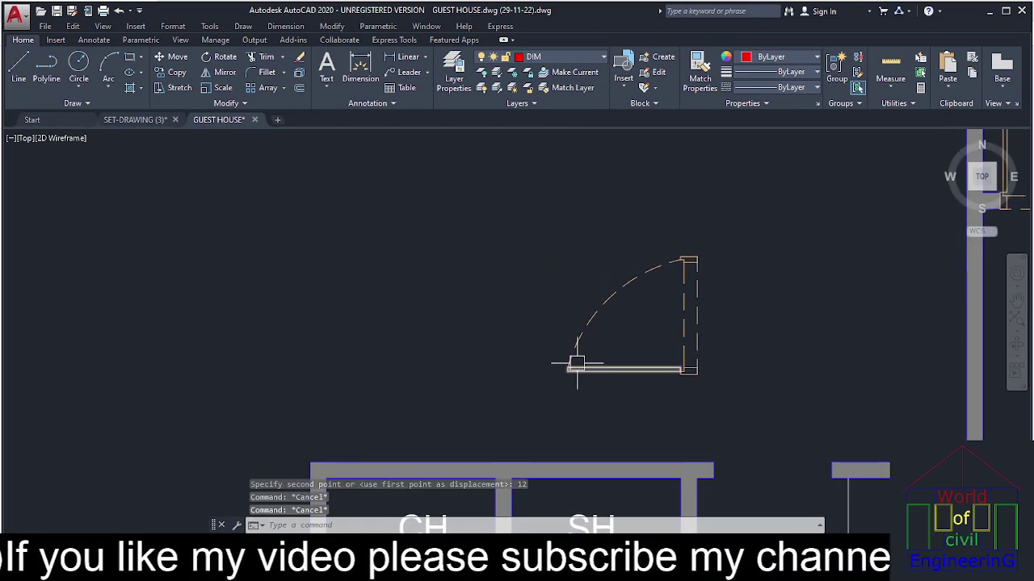
pyautogui.scroll(-2, 646, 368)
pyautogui.scroll(2, 662, 362)
pyautogui.click(684, 339)
pyautogui.press('Escape')
pyautogui.press('Escape')
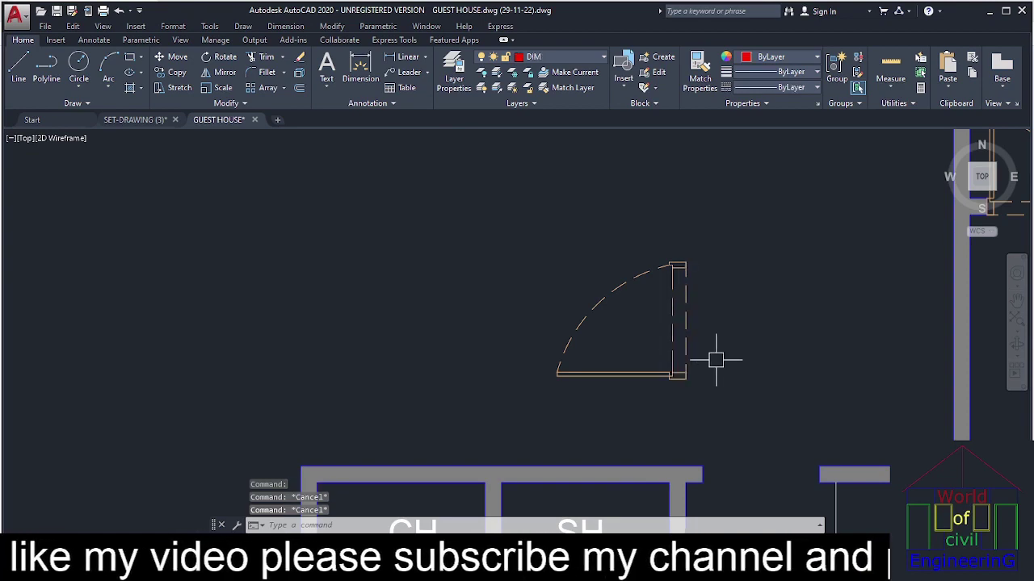
# Convert all the objects of the enlarged door into a single block.
pyautogui.write('b')
pyautogui.press('Return')
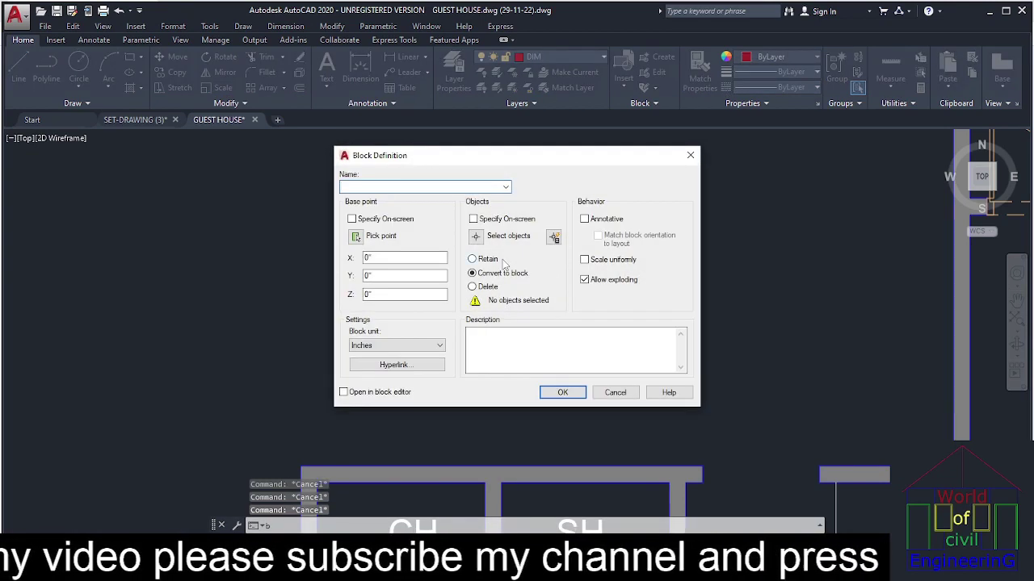
pyautogui.click(477, 238)
pyautogui.click(796, 244)
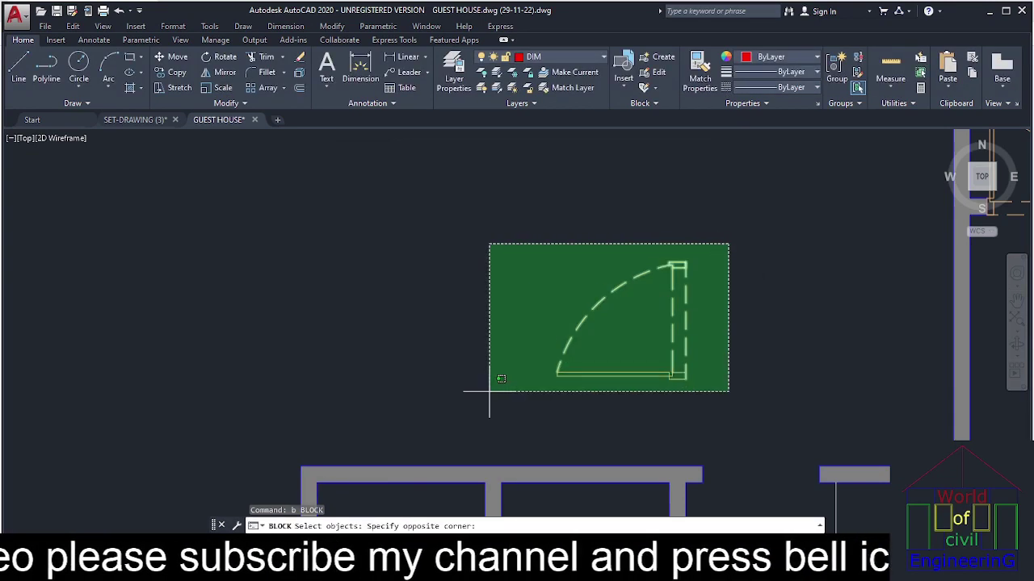
pyautogui.click(490, 431)
pyautogui.press('Return')
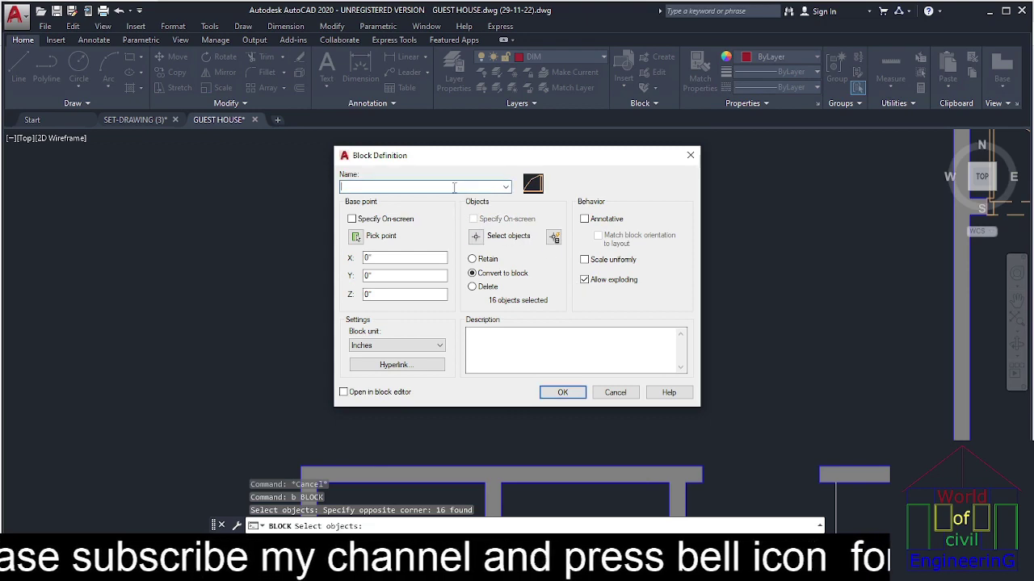
pyautogui.click(565, 392)
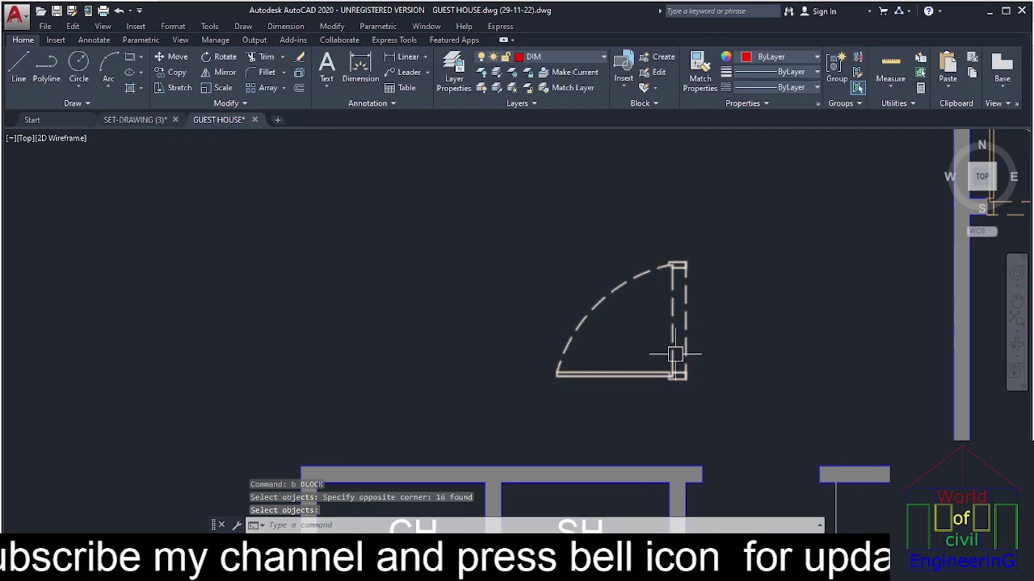
# Rotate the enlarged door block 90 degrees counterclockwise about a point on its outer frame line.
pyautogui.write('ro')
pyautogui.press('Return')
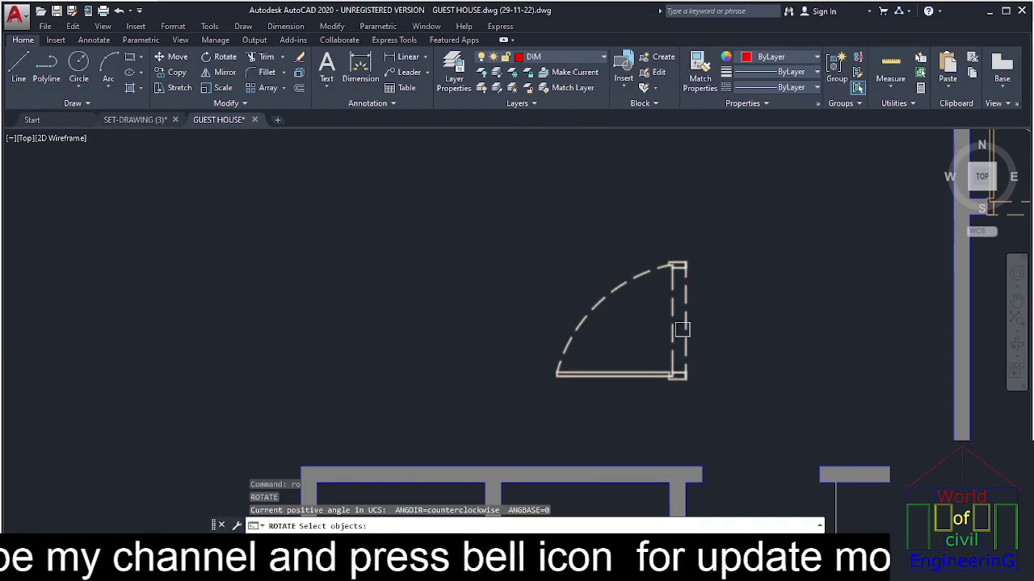
pyautogui.click(678, 355)
pyautogui.press('Return')
pyautogui.click(685, 307)
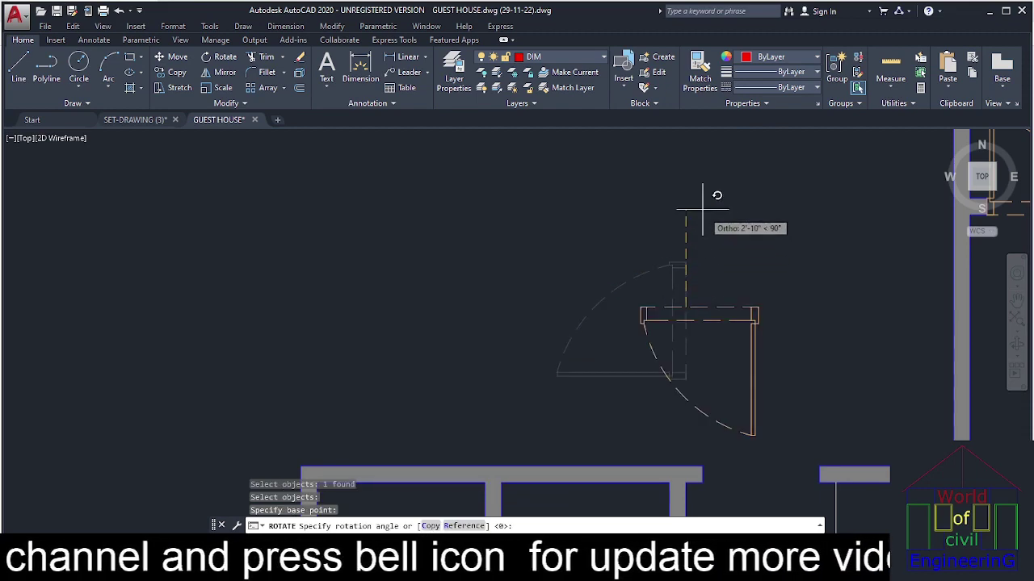
pyautogui.click(704, 215)
pyautogui.press('Escape')
pyautogui.press('Escape')
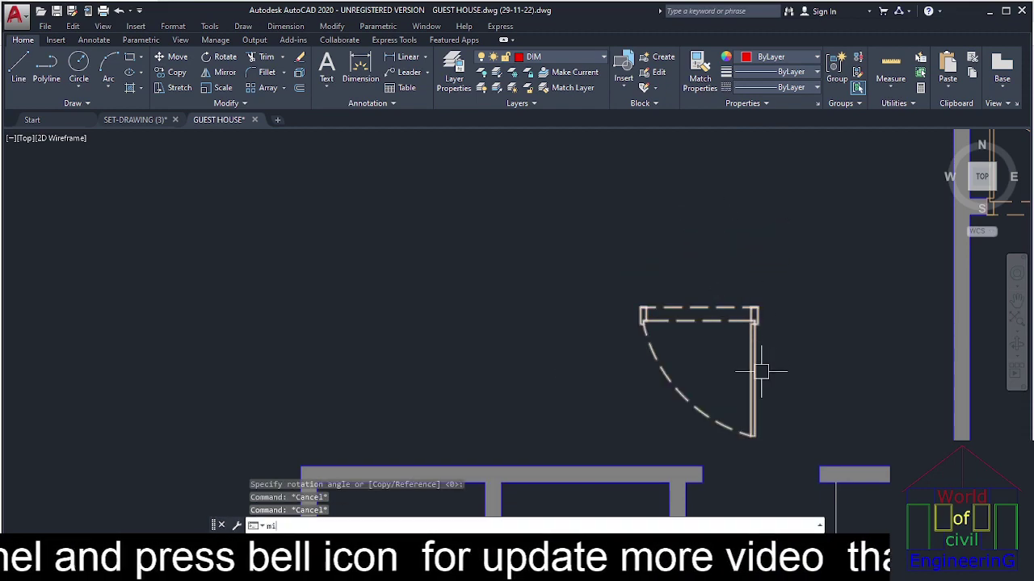
# Mirror the enlarged door about a vertical line through its hinge-side frame corner, erasing the source door.
pyautogui.write('mi')
pyautogui.press('Return')
pyautogui.click(755, 355)
pyautogui.press('Return')
pyautogui.click(759, 306)
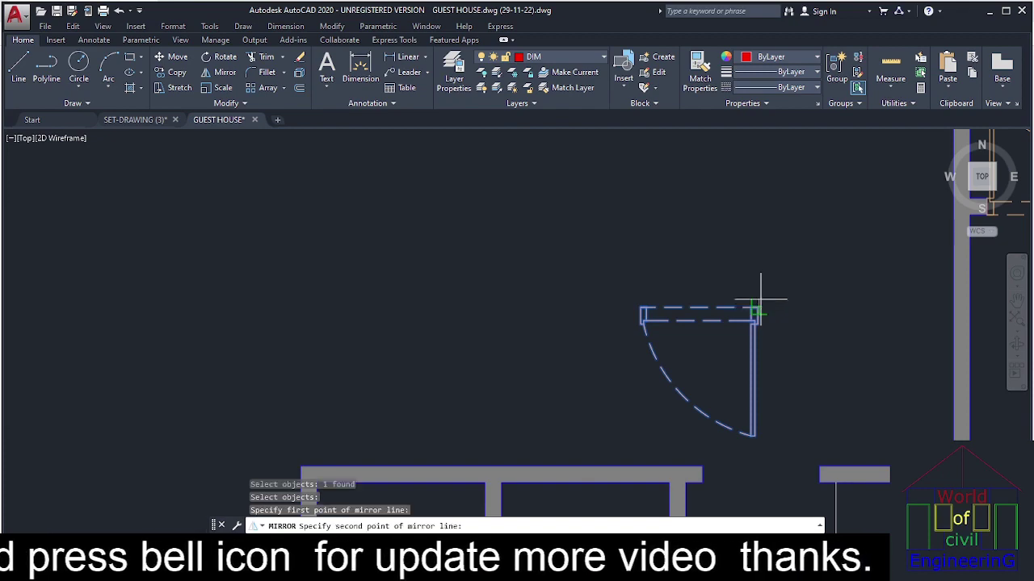
pyautogui.click(762, 215)
pyautogui.rightClick(761, 214)
pyautogui.click(775, 269)
pyautogui.press('Escape')
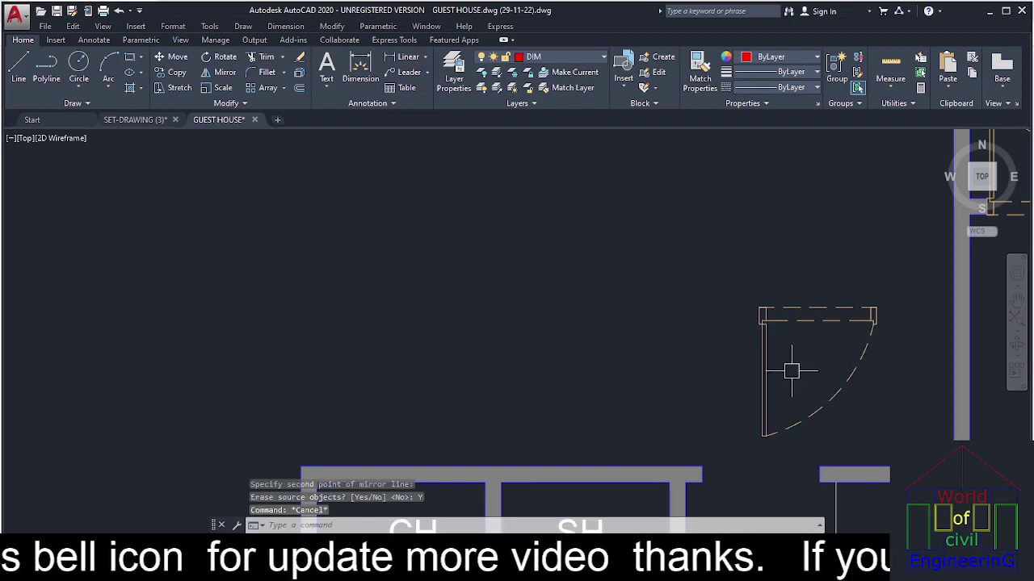
# Move the mirrored door by its hinge-side frame corner into the opening in the ablution area's upper wall.
pyautogui.write('m')
pyautogui.press('Return')
pyautogui.click(797, 250)
pyautogui.click(734, 323)
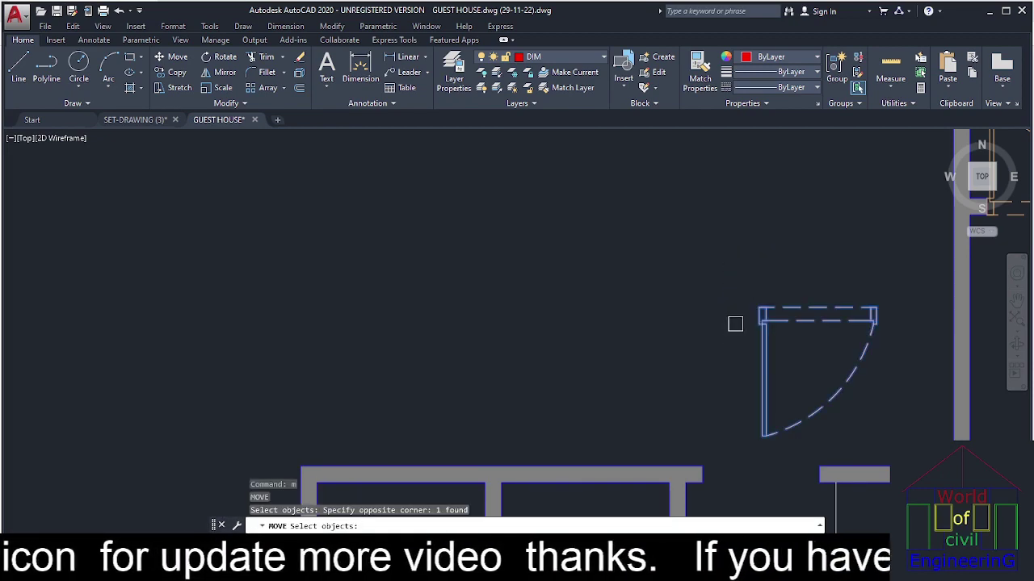
pyautogui.press('Return')
pyautogui.scroll(5, 780, 299)
pyautogui.click(777, 304)
pyautogui.scroll(-5, 759, 347)
pyautogui.scroll(3, 734, 406)
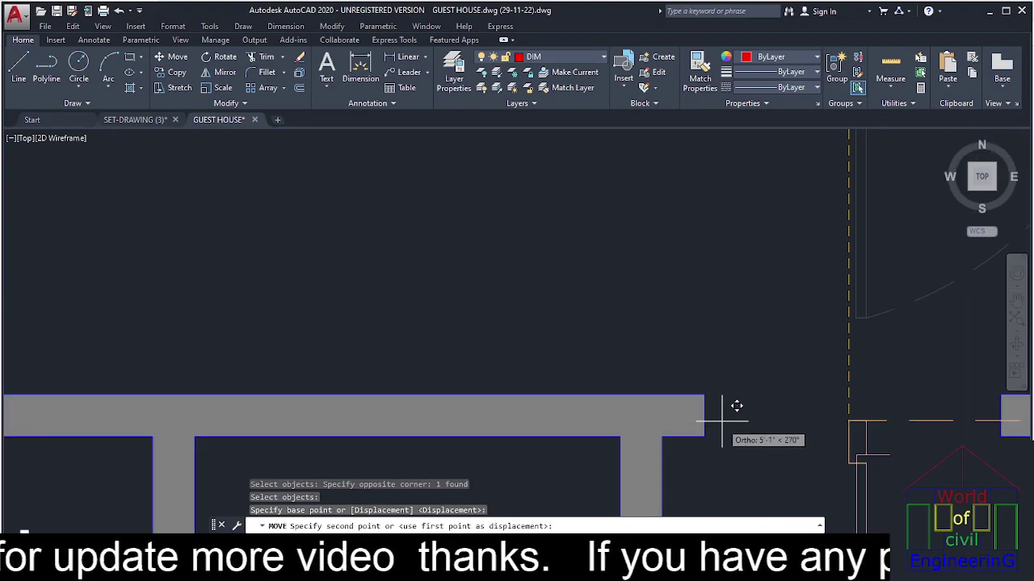
pyautogui.click(715, 381)
pyautogui.scroll(-3, 715, 381)
pyautogui.scroll(-5, 714, 339)
pyautogui.press('Escape')
pyautogui.press('Escape')
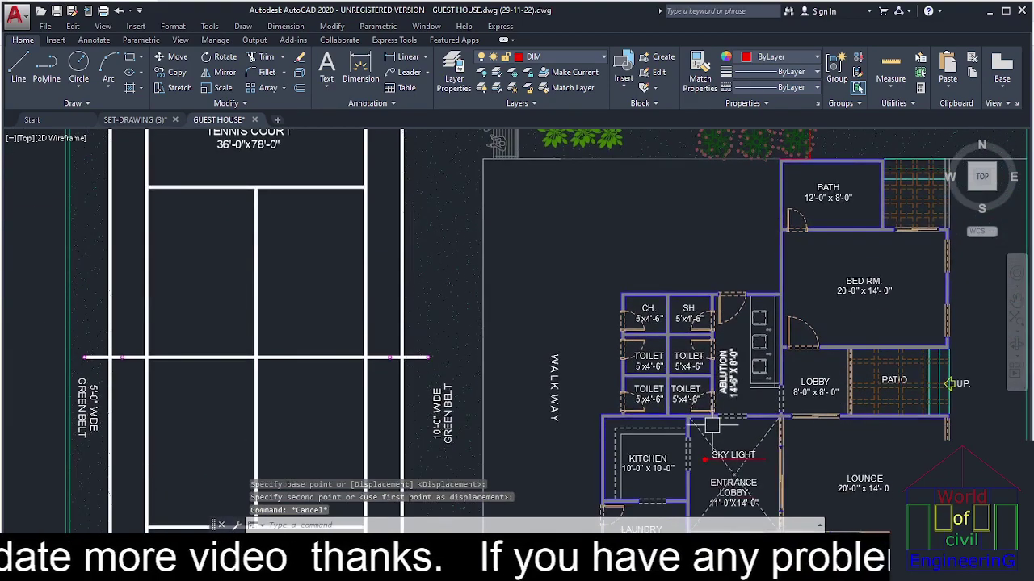
# Stretch the opening in the wall between the ablution area and entrance lobby 12 inches to the right.
pyautogui.scroll(3, 726, 392)
pyautogui.scroll(4, 747, 386)
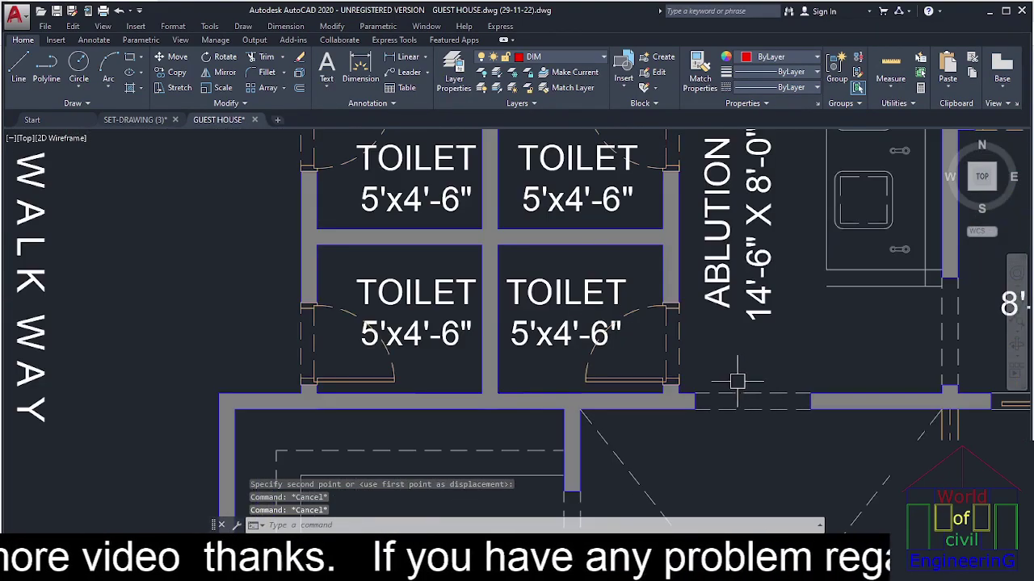
pyautogui.moveTo(643, 333); pyautogui.dragTo(677, 376, button='middle')
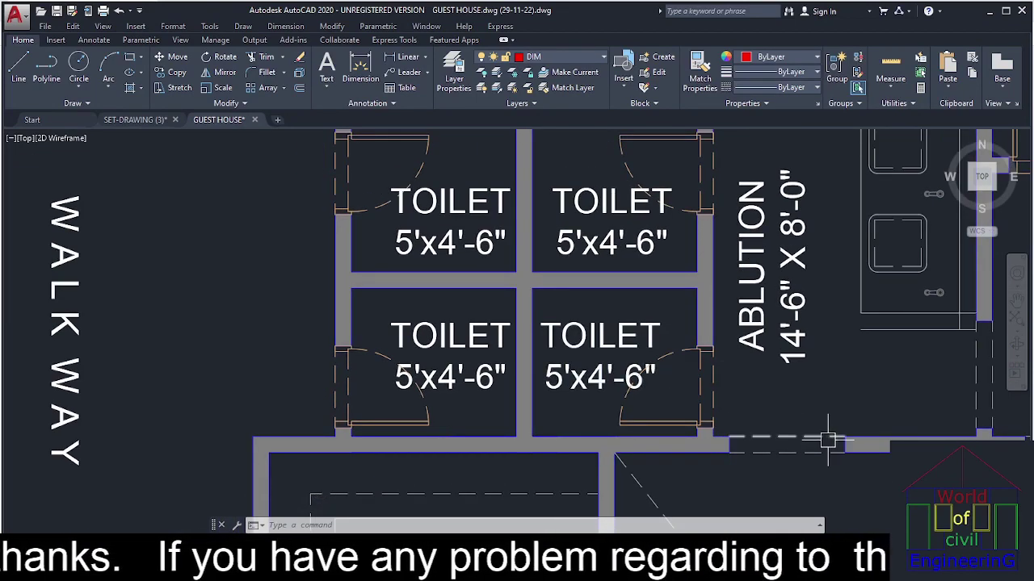
pyautogui.moveTo(828, 440); pyautogui.dragTo(716, 395, button='middle')
pyautogui.press('Escape')
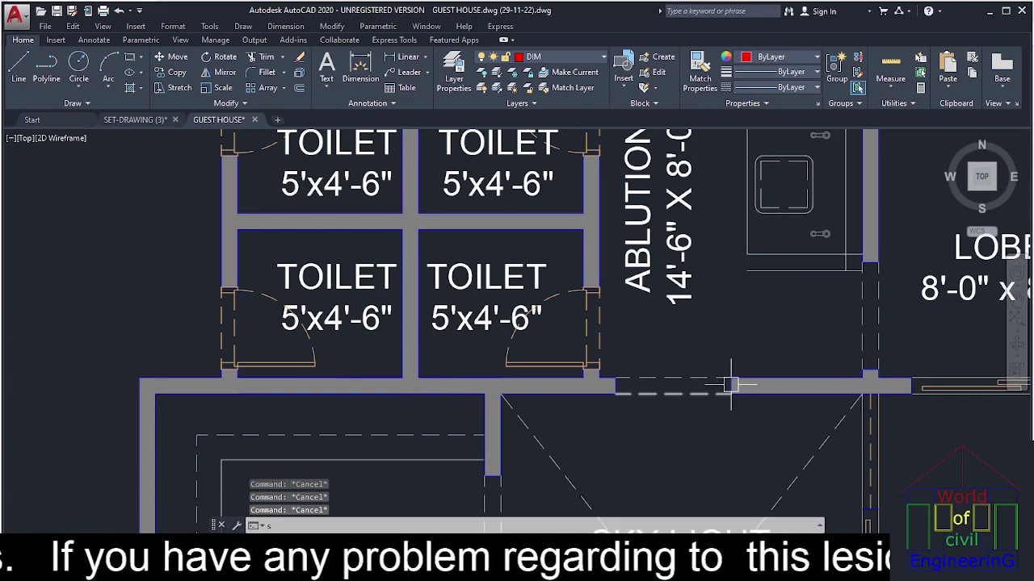
pyautogui.press('Return')
pyautogui.click(824, 325)
pyautogui.click(618, 469)
pyautogui.press('Return')
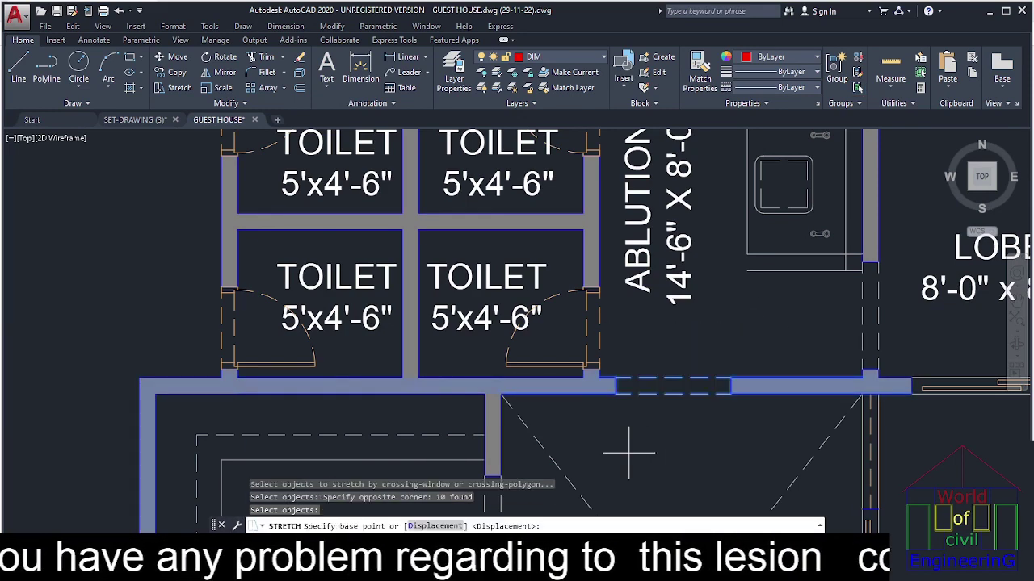
pyautogui.click(629, 453)
pyautogui.write('1')
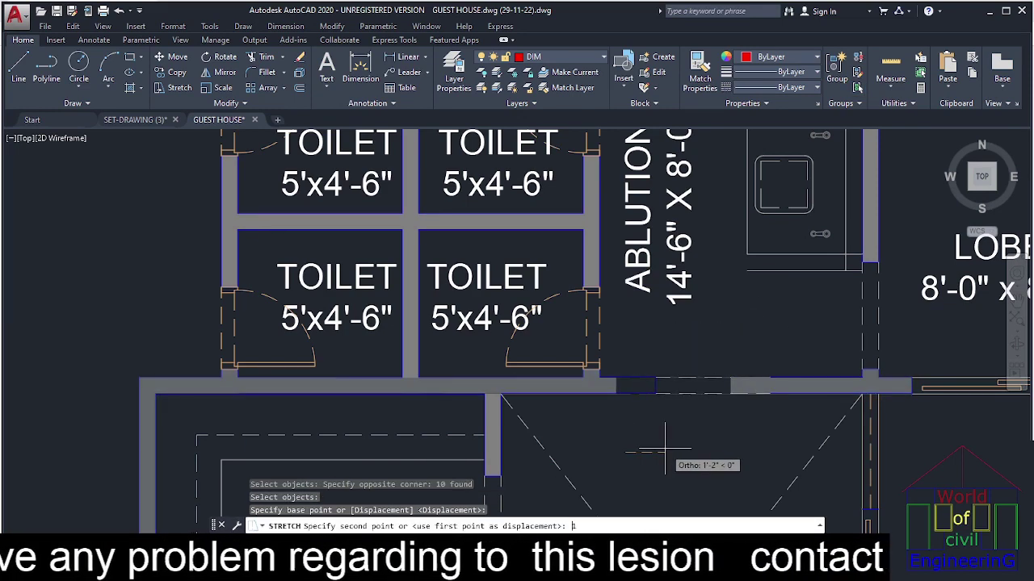
pyautogui.write('2')
pyautogui.press('Return')
# Pull the hatch edge of the wall right of the shifted opening back to the new jamb line.
pyautogui.scroll(3, 721, 369)
pyautogui.click(750, 411)
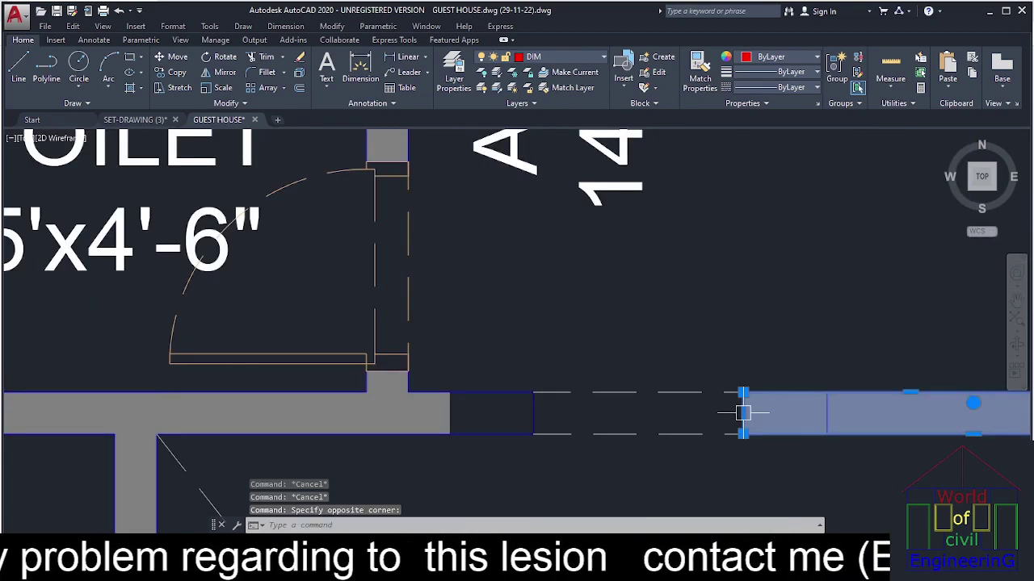
pyautogui.click(743, 414)
pyautogui.click(827, 413)
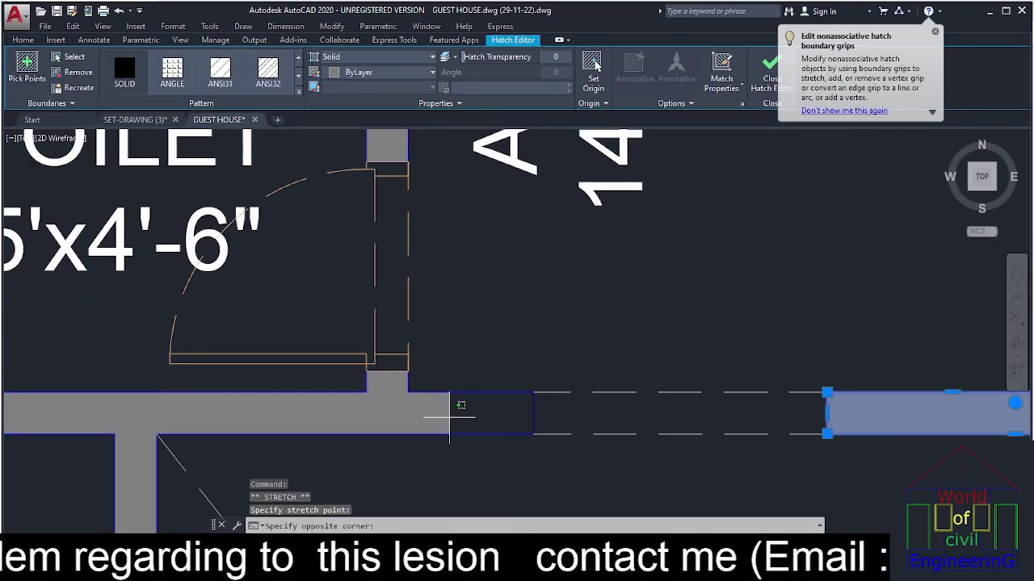
# Extend the hatch edge of the wall left of the shifted opening to its new jamb line.
pyautogui.click(452, 415)
pyautogui.click(450, 413)
pyautogui.click(534, 413)
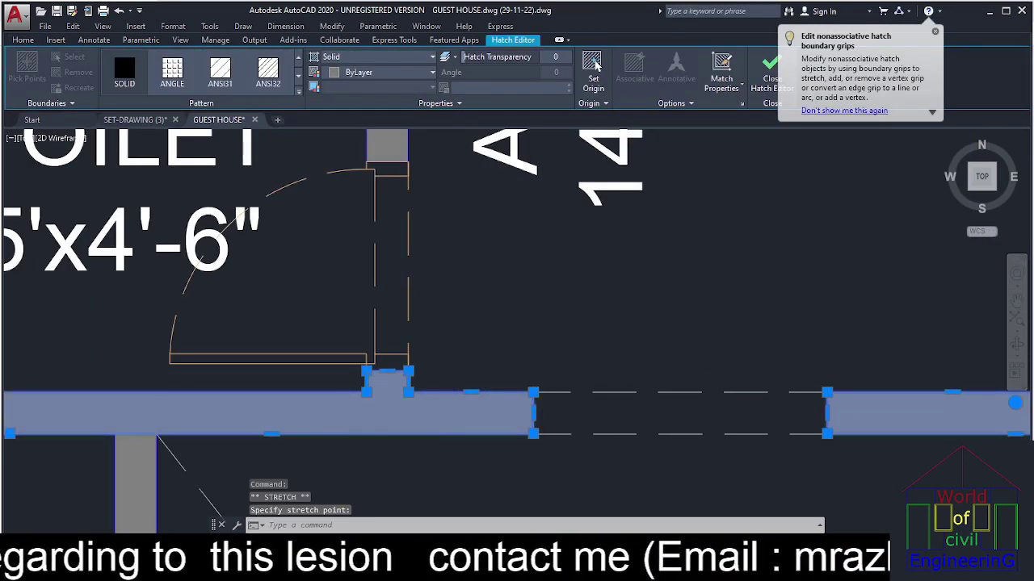
pyautogui.press('Escape')
pyautogui.scroll(-5, 708, 404)
pyautogui.scroll(5, 707, 403)
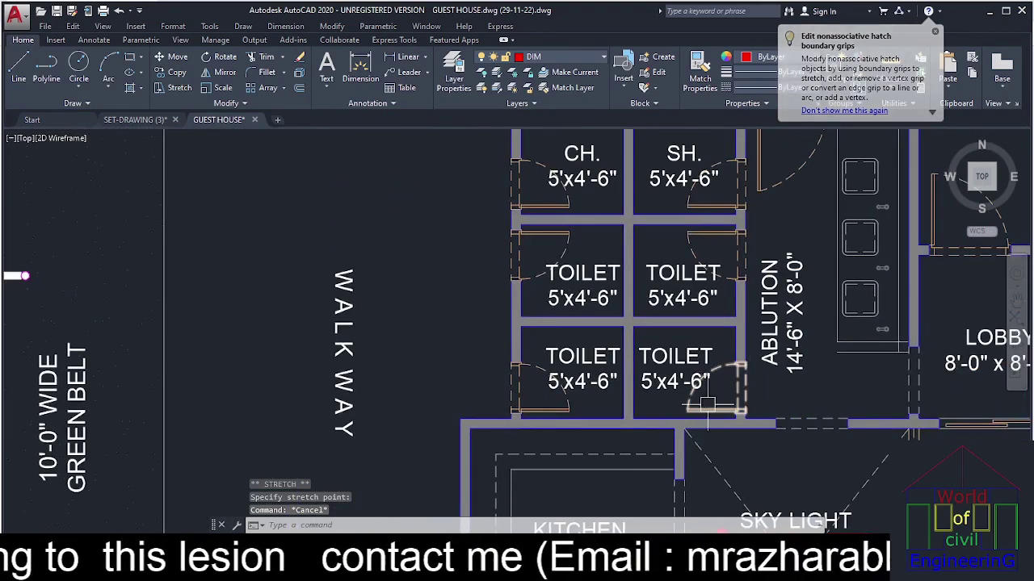
pyautogui.scroll(4, 522, 396)
pyautogui.scroll(-6, 562, 392)
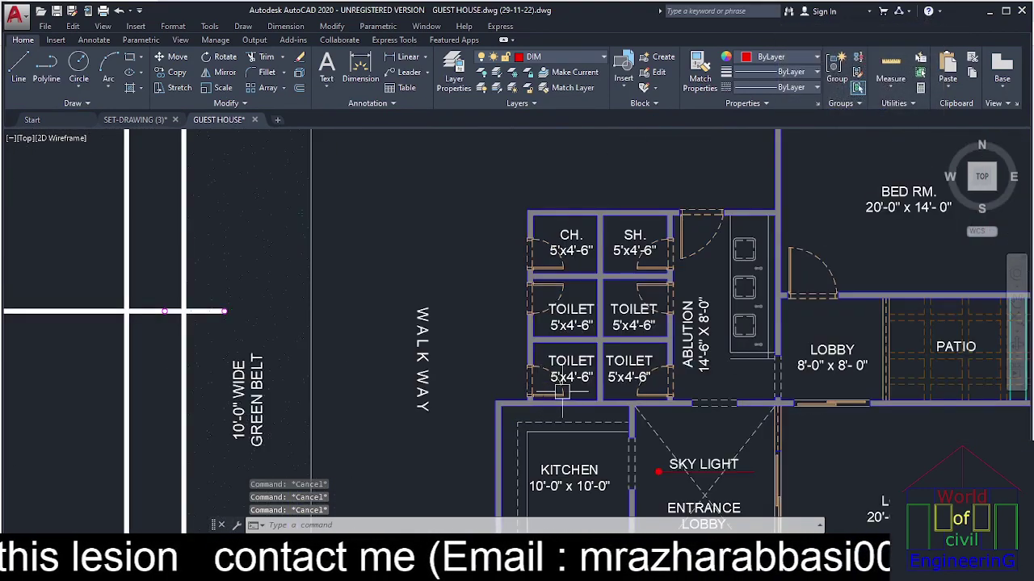
pyautogui.write('m')
pyautogui.press('Return')
pyautogui.scroll(4, 666, 388)
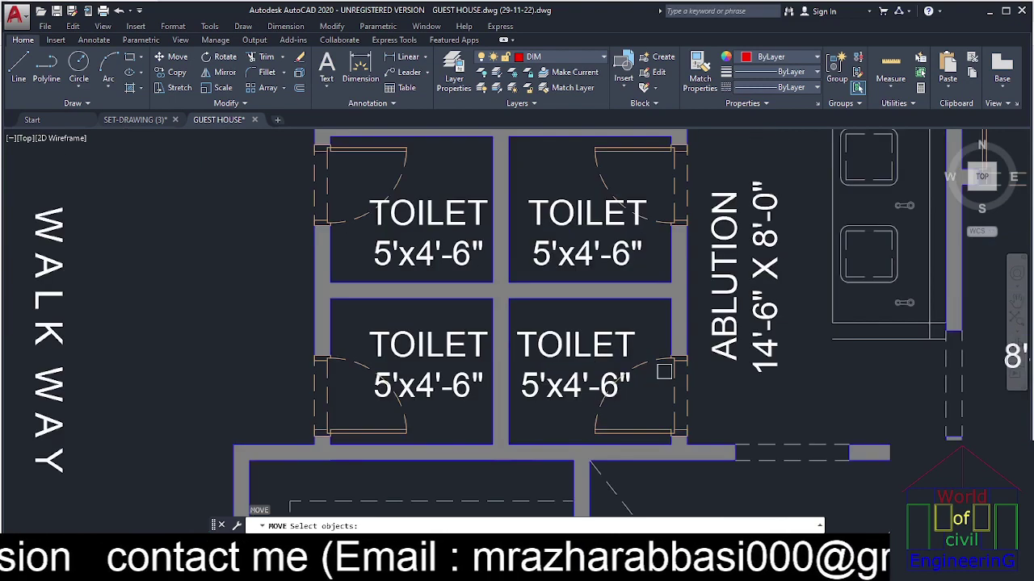
pyautogui.press('Escape')
pyautogui.press('Escape')
# Mirror the doors of the two lowest toilets about a horizontal line, erasing the source doors.
pyautogui.write('mi')
pyautogui.press('Return')
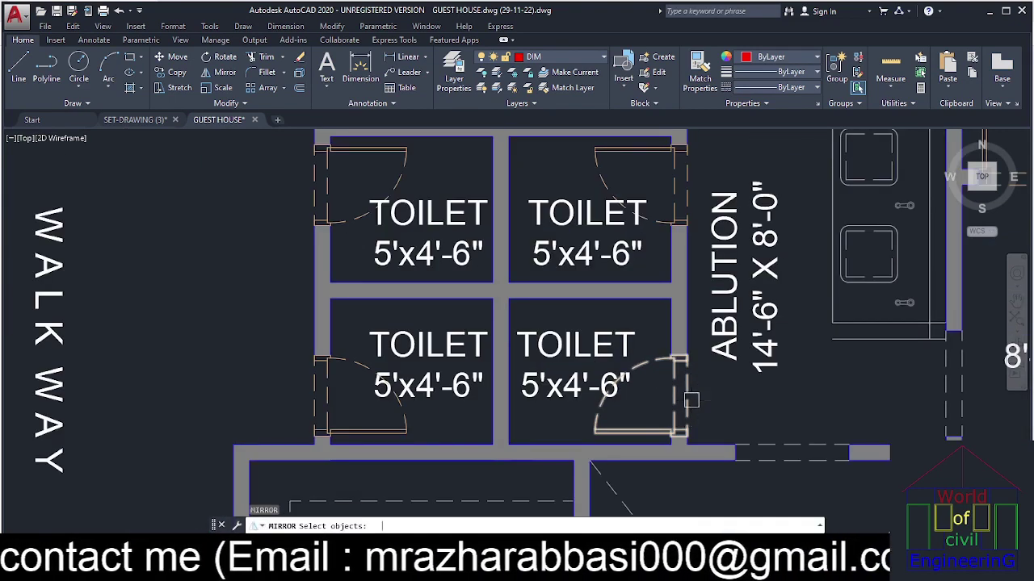
pyautogui.click(685, 403)
pyautogui.click(325, 397)
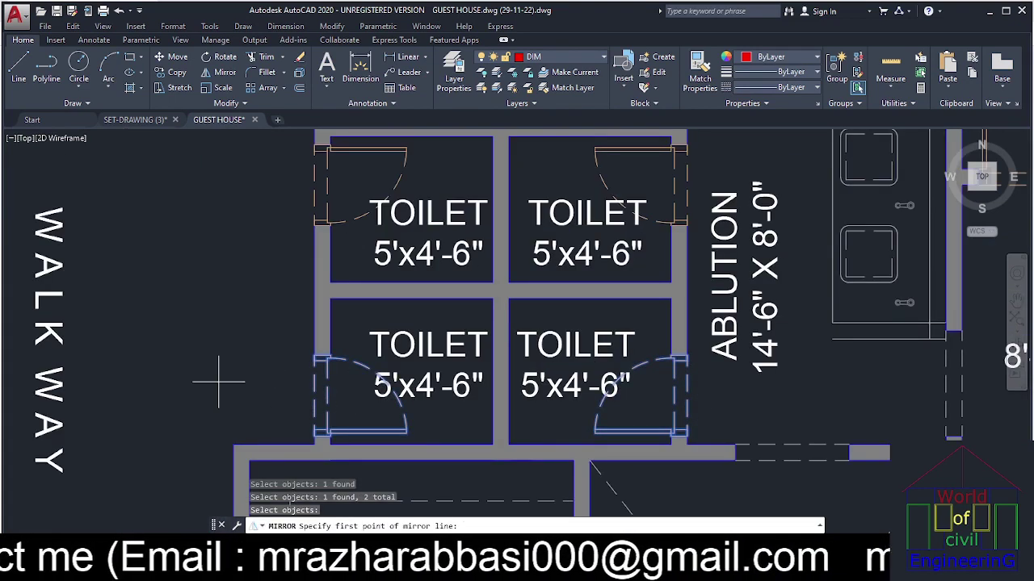
pyautogui.click(257, 387)
pyautogui.click(222, 387)
pyautogui.rightClick(222, 381)
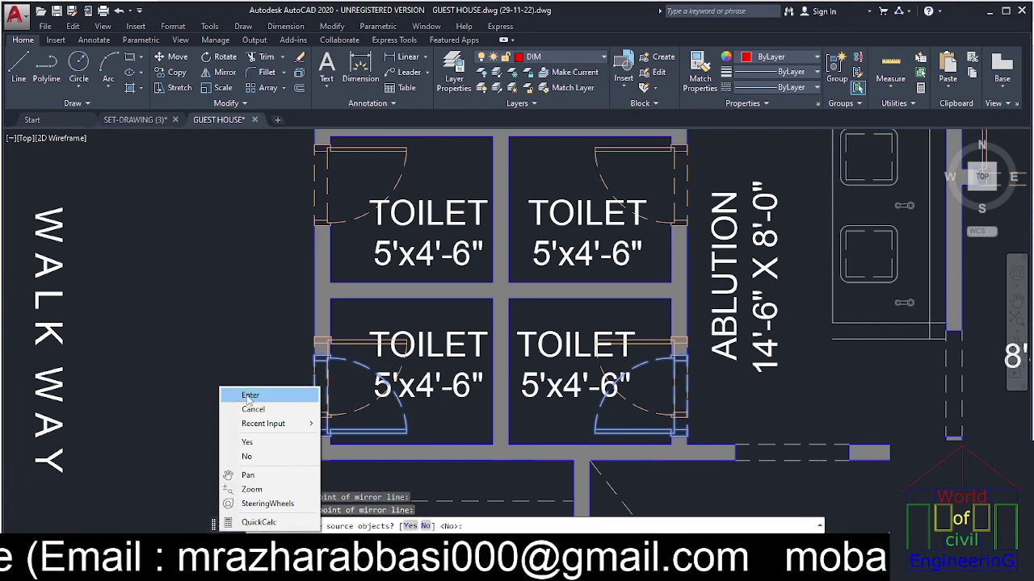
pyautogui.click(271, 441)
pyautogui.moveTo(317, 408); pyautogui.dragTo(459, 408, button='middle')
pyautogui.press('Escape')
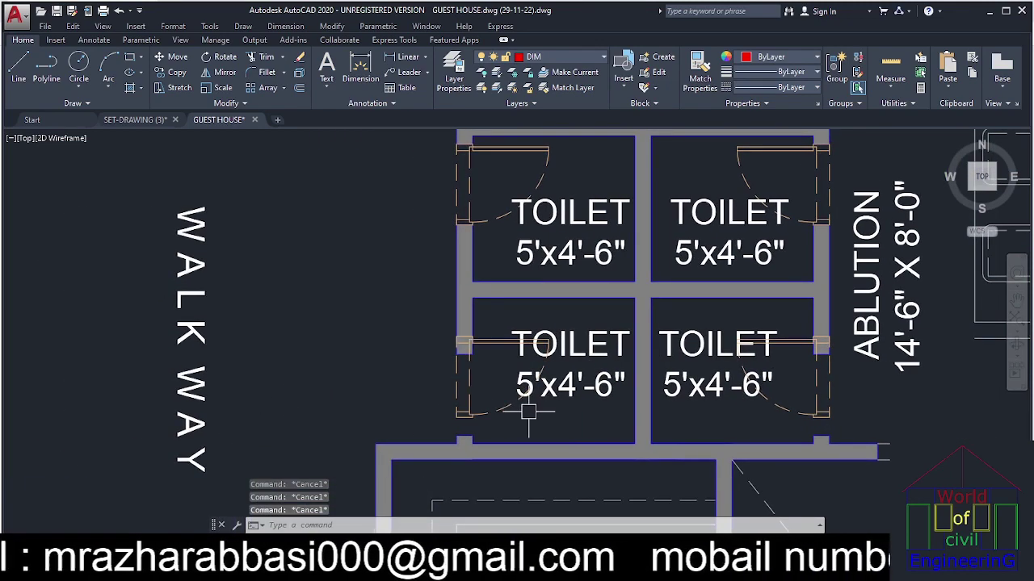
# Draw a short horizontal reference line across the lower-right toilet's ablution-side wall, level with the underside of the partition above.
pyautogui.moveTo(693, 443); pyautogui.dragTo(580, 484, button='middle')
pyautogui.scroll(4, 742, 325)
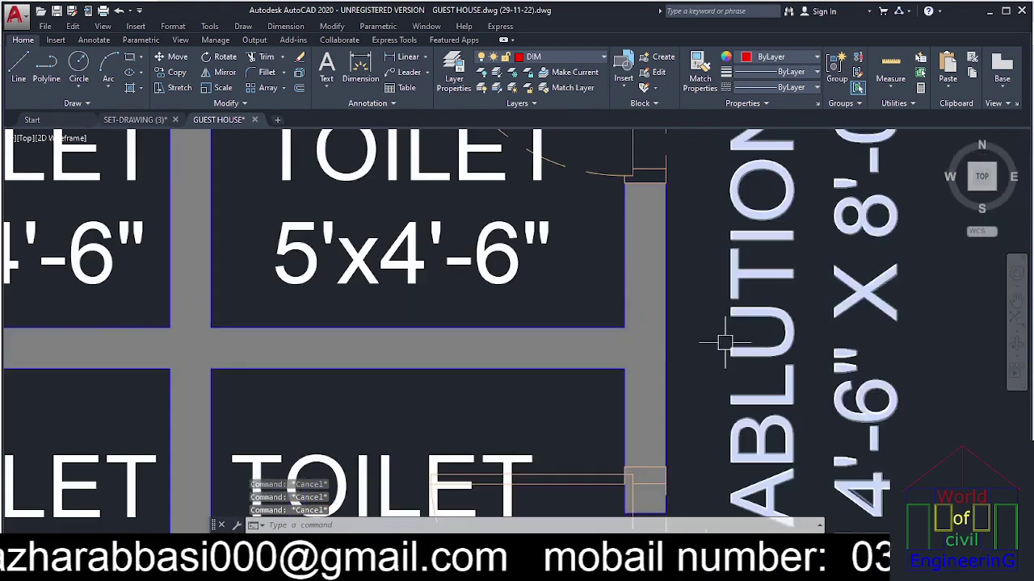
pyautogui.write('l')
pyautogui.press('Return')
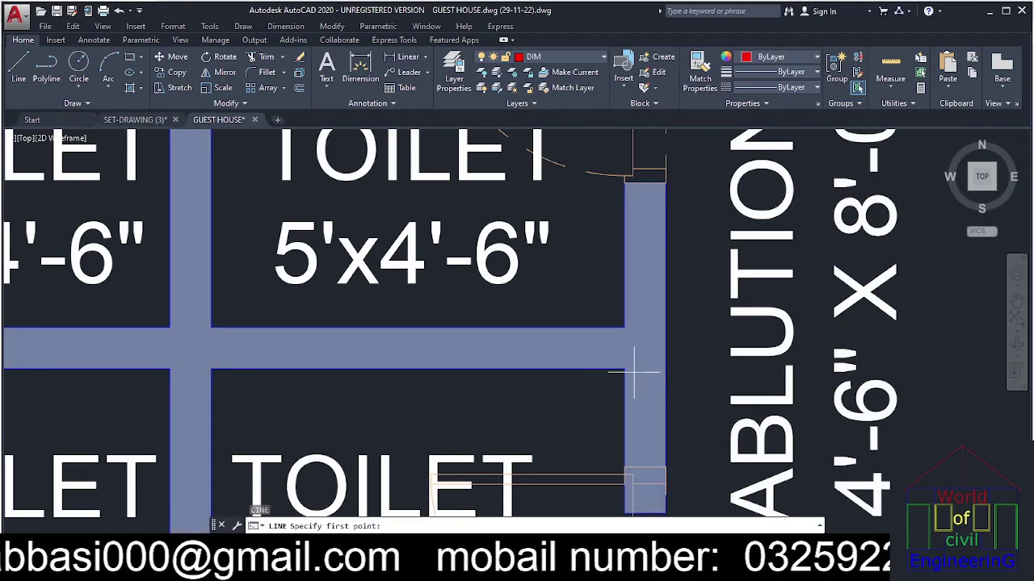
pyautogui.click(677, 370)
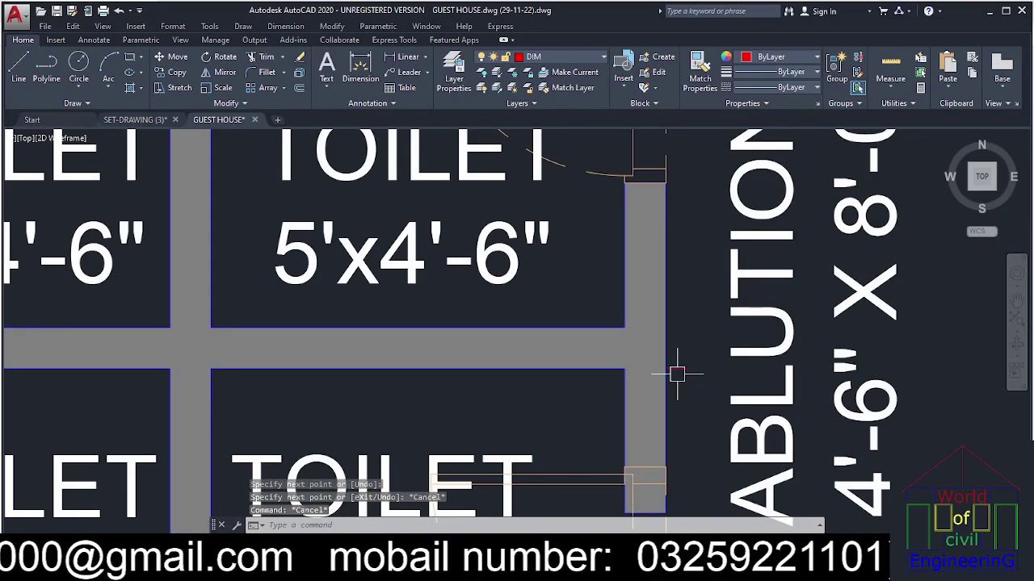
pyautogui.press('Escape')
pyautogui.press('Escape')
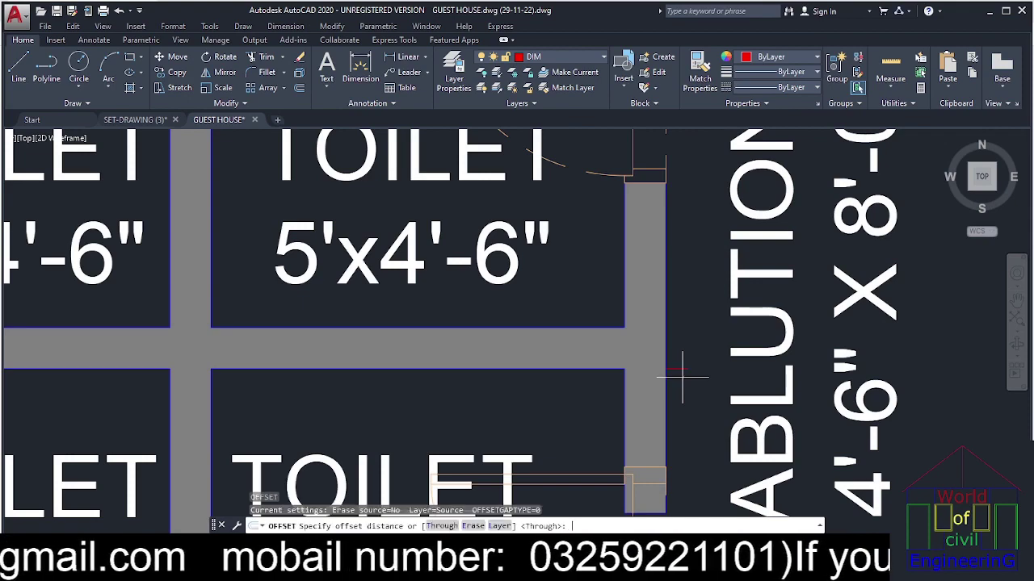
# Offset the short reference line downward below the partition and delete the original line.
pyautogui.press('Return')
pyautogui.click(681, 369)
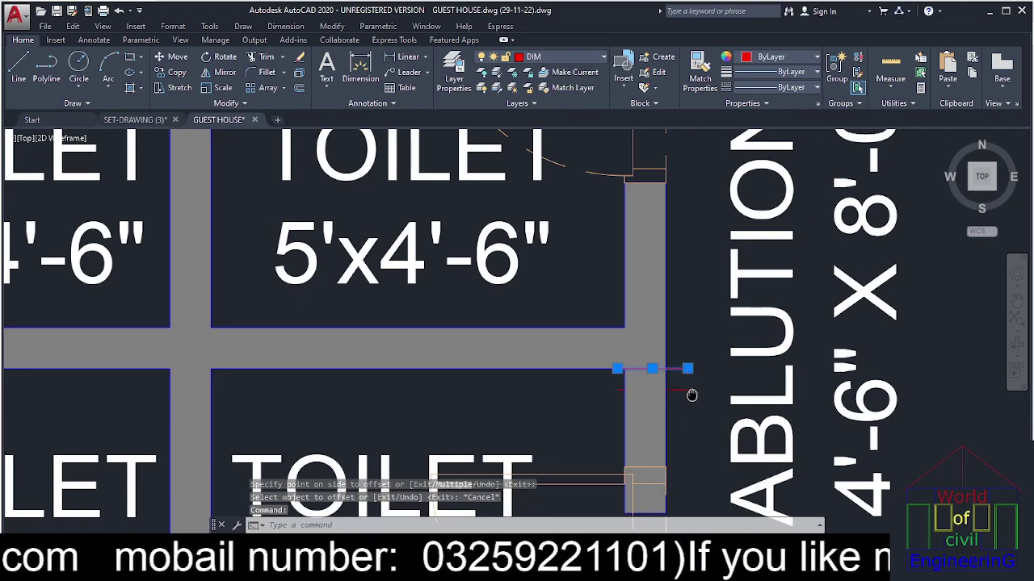
pyautogui.moveTo(678, 454); pyautogui.dragTo(706, 374, button='middle')
pyautogui.press('Delete')
pyautogui.scroll(-6, 706, 373)
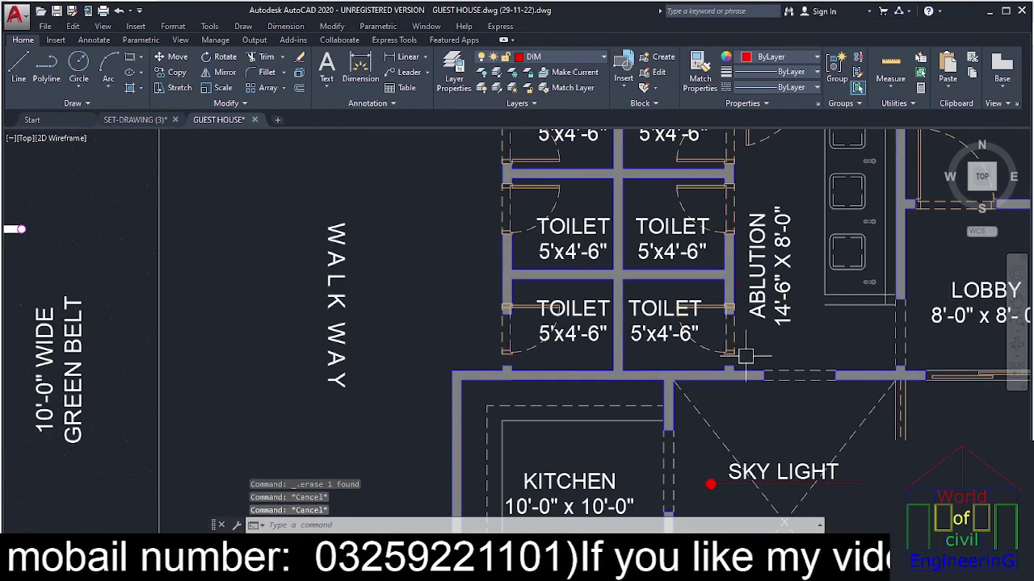
# Stretch both jambs of the lower-right toilet's door opening upward so the upper jamb meets the offset reference line.
pyautogui.write('s')
pyautogui.press('Return')
pyautogui.scroll(2, 745, 325)
pyautogui.click(735, 287)
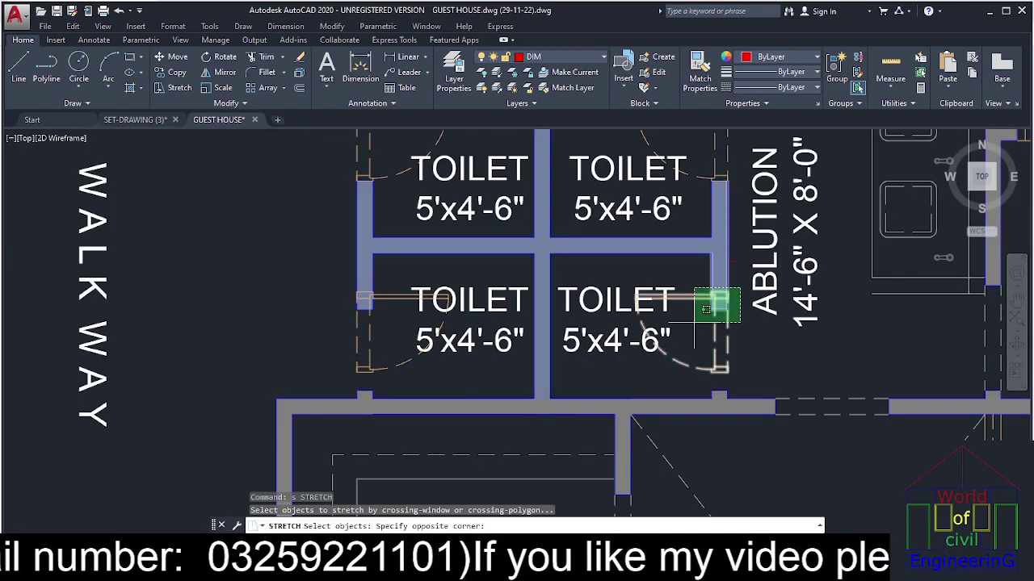
pyautogui.click(693, 316)
pyautogui.scroll(6, 732, 328)
pyautogui.scroll(-5, 731, 327)
pyautogui.scroll(5, 743, 397)
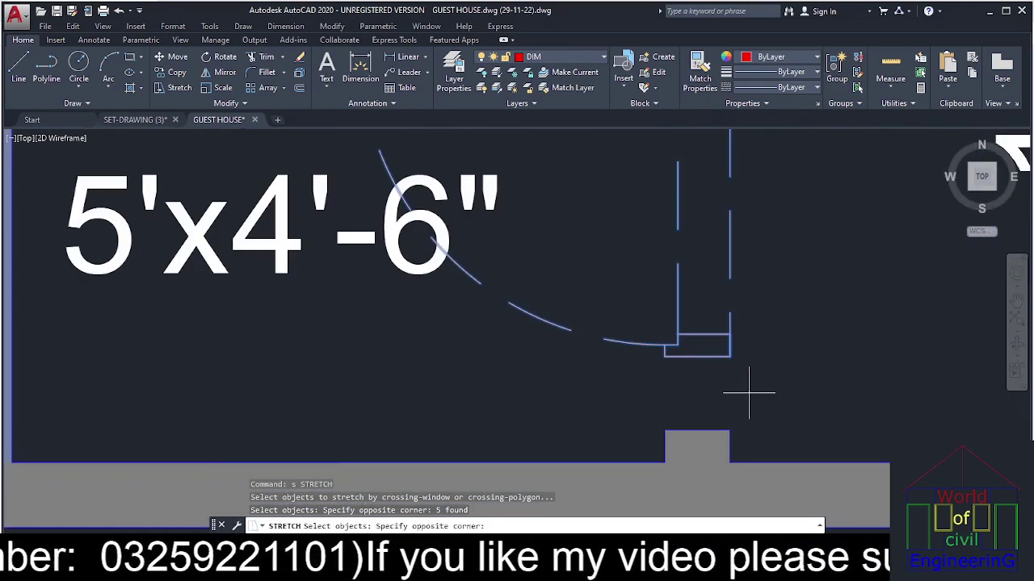
pyautogui.click(743, 395)
pyautogui.click(638, 441)
pyautogui.scroll(-4, 697, 362)
pyautogui.scroll(5, 727, 363)
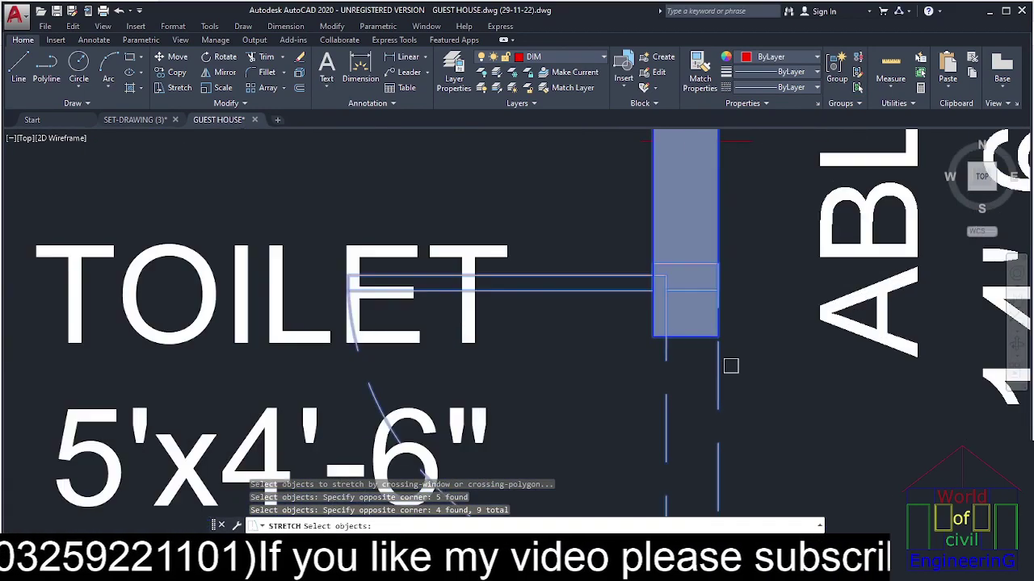
pyautogui.press('Return')
pyautogui.click(718, 337)
pyautogui.moveTo(718, 314); pyautogui.dragTo(718, 498, button='middle')
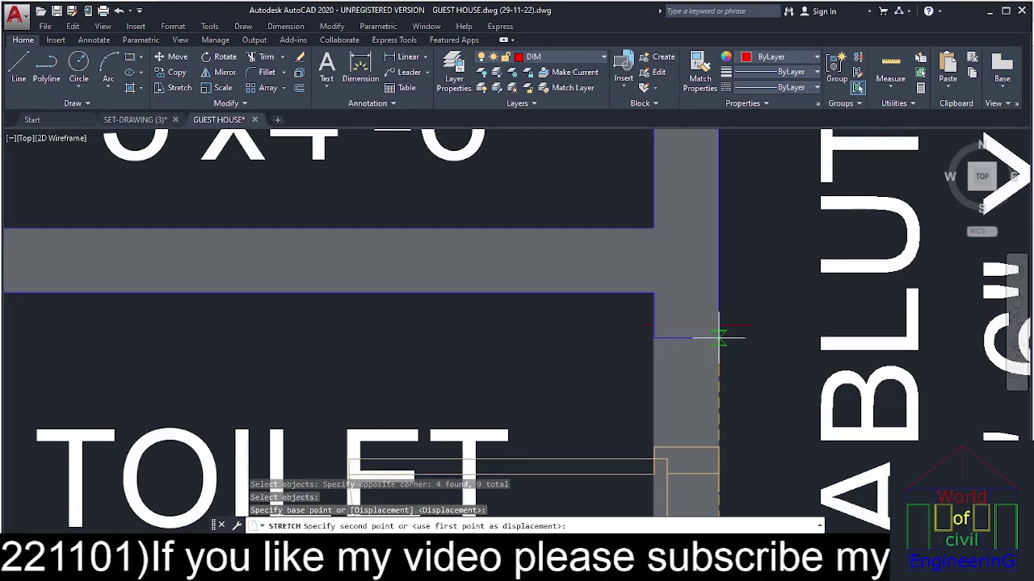
pyautogui.click(719, 325)
pyautogui.scroll(-4, 718, 330)
pyautogui.press('Escape')
pyautogui.press('Escape')
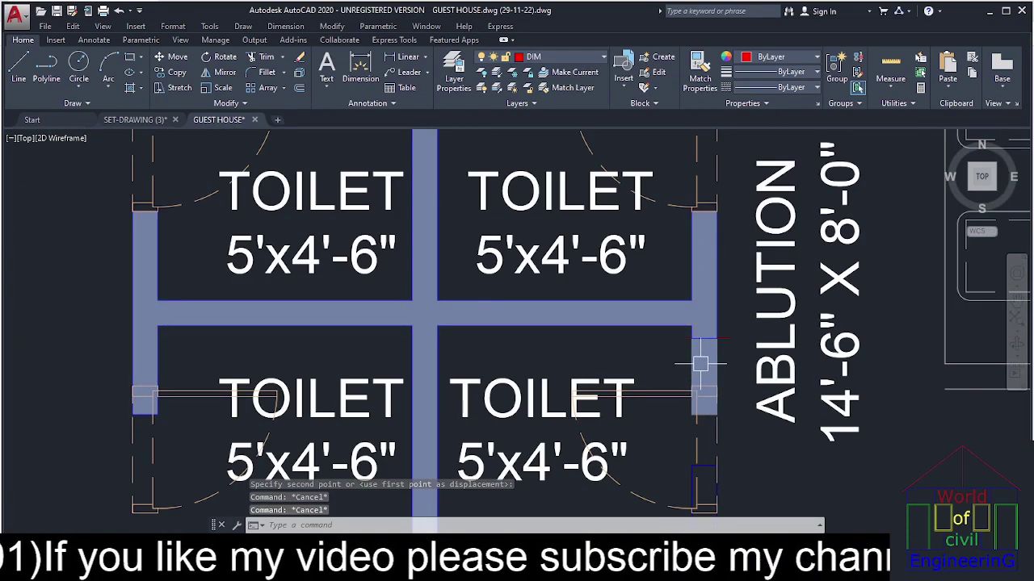
# Pull the wall hatch edge above the lower-right toilet's door opening up to the new upper jamb line.
pyautogui.click(702, 362)
pyautogui.click(704, 414)
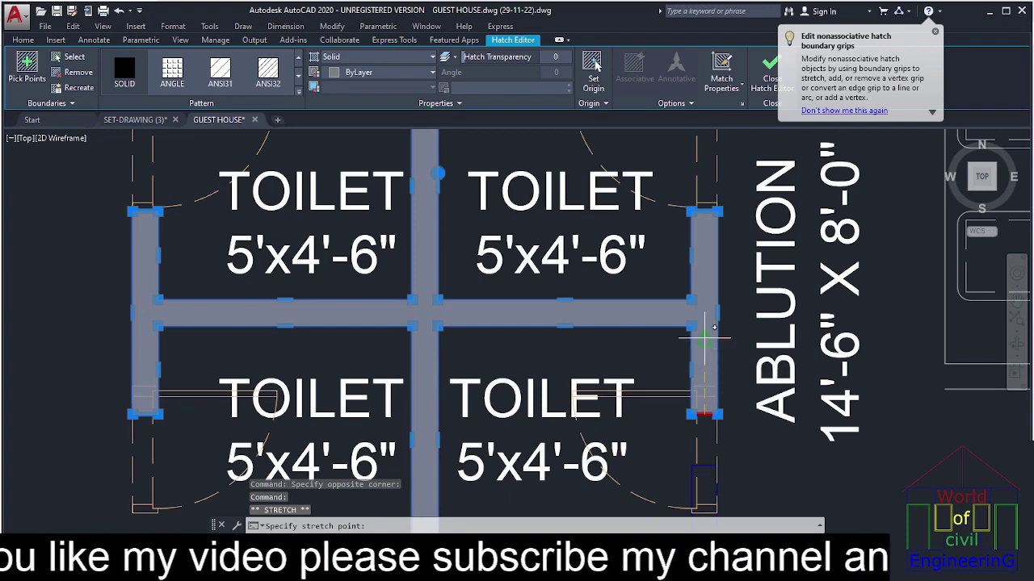
pyautogui.click(704, 338)
pyautogui.moveTo(739, 426); pyautogui.dragTo(736, 214, button='middle')
pyautogui.press('Escape')
# Extend the hatch of the wall stub below the lower-right toilet's door opening up to the new lower jamb line.
pyautogui.scroll(2, 706, 336)
pyautogui.click(706, 337)
pyautogui.click(704, 327)
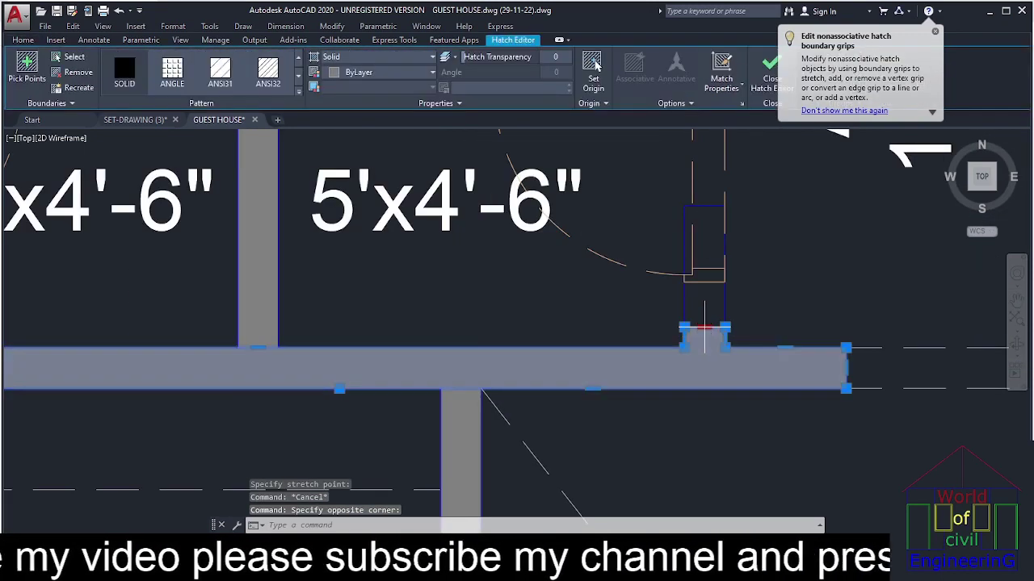
pyautogui.moveTo(705, 294); pyautogui.dragTo(711, 472, button='middle')
pyautogui.click(709, 382)
pyautogui.moveTo(712, 383); pyautogui.dragTo(718, 471, button='middle')
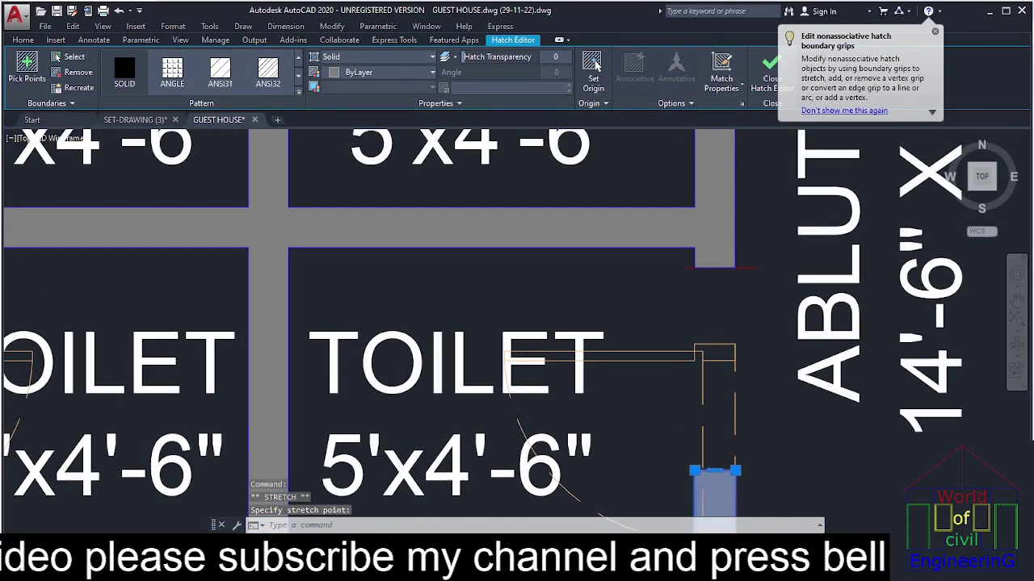
pyautogui.press('Escape')
# Move the lower-right toilet's door by its upper frame corner to the new upper jamb, and delete the short reference line.
pyautogui.write('m')
pyautogui.press('Return')
pyautogui.click(731, 371)
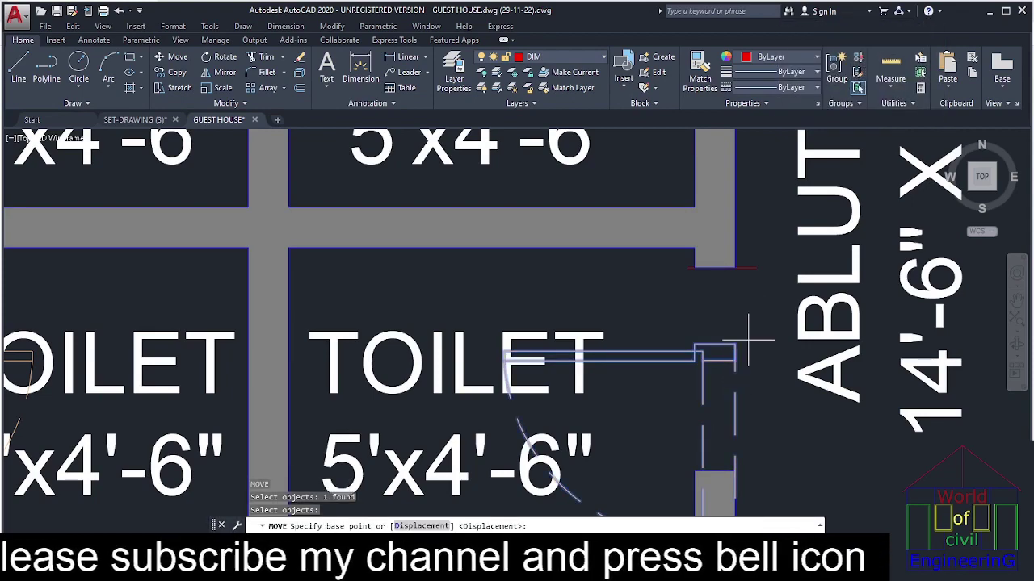
pyautogui.click(735, 345)
pyautogui.click(735, 268)
pyautogui.press('Escape')
pyautogui.click(749, 269)
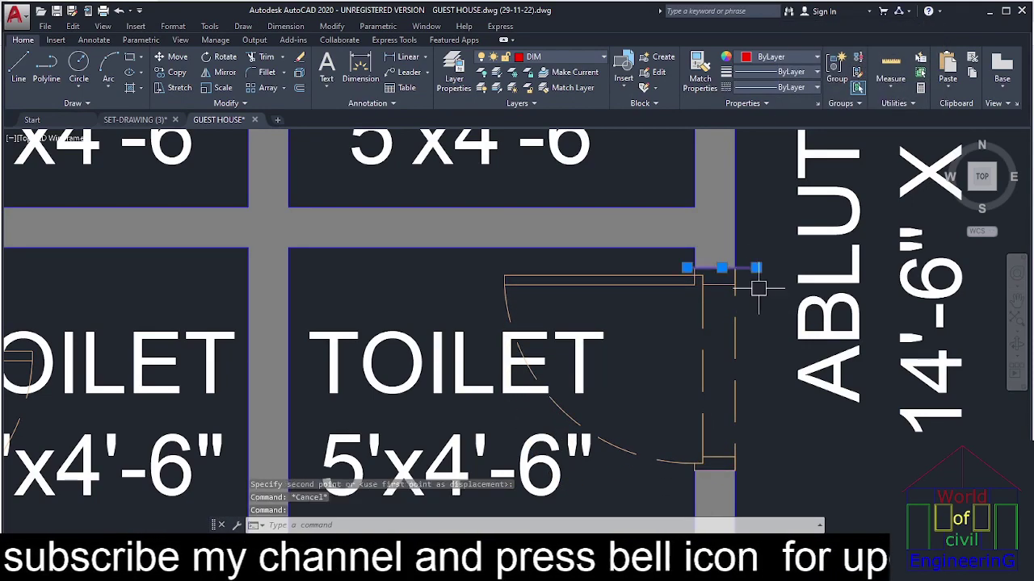
pyautogui.scroll(-5, 757, 289)
pyautogui.press('Delete')
pyautogui.moveTo(688, 408); pyautogui.dragTo(759, 364, button='middle')
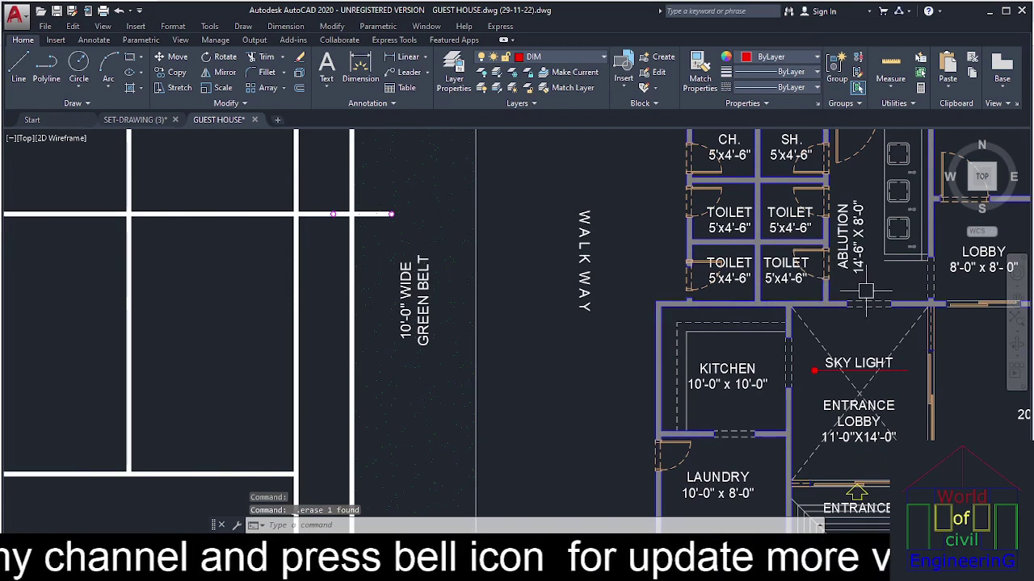
pyautogui.moveTo(806, 284); pyautogui.dragTo(792, 369, button='middle')
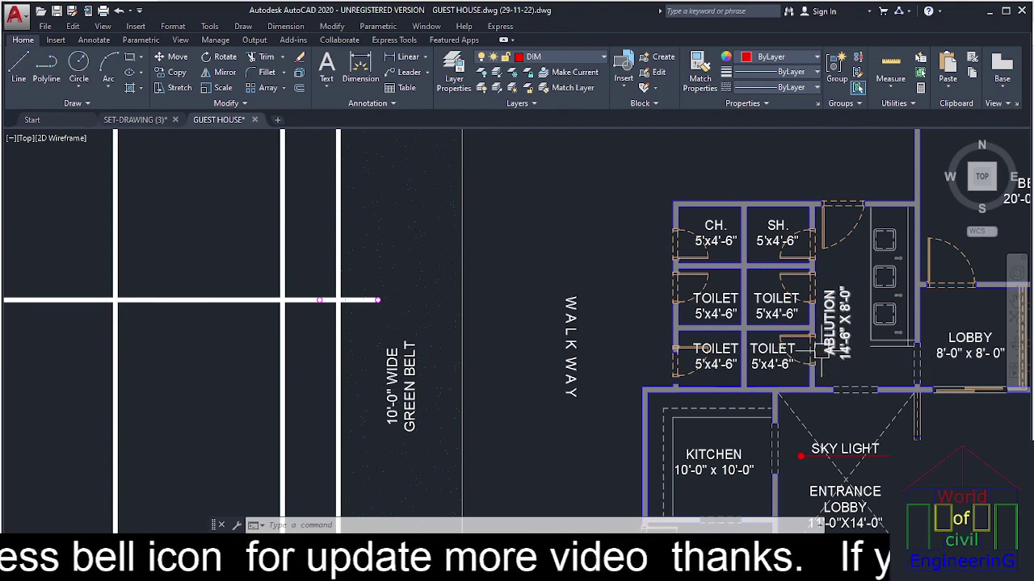
pyautogui.scroll(3, 793, 383)
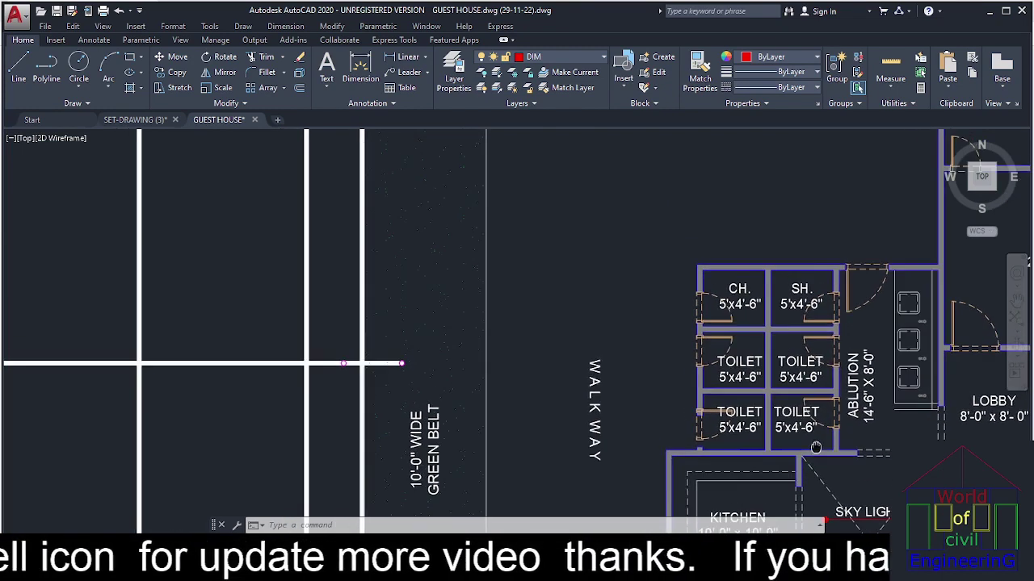
pyautogui.press('Escape')
pyautogui.scroll(6, 650, 407)
pyautogui.moveTo(661, 431); pyautogui.dragTo(676, 365, button='middle')
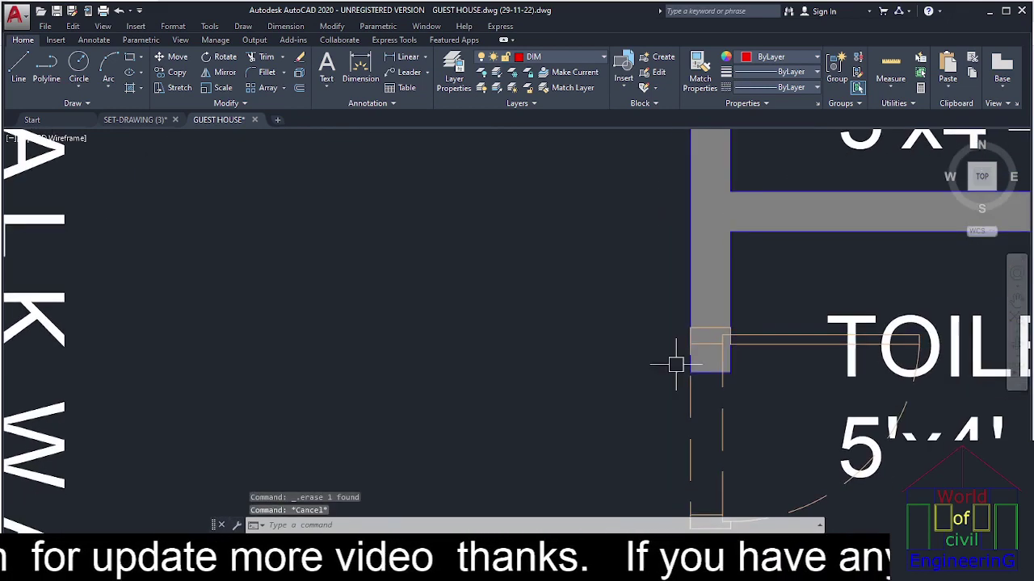
pyautogui.press('Escape')
pyautogui.scroll(-6, 725, 388)
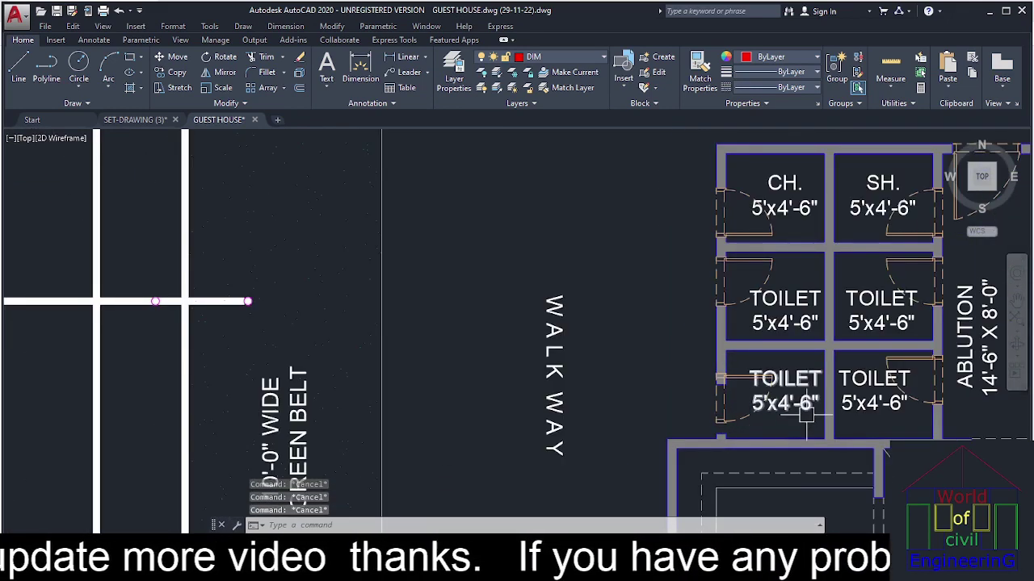
# Draw a horizontal reference line from the lower-right toilet's upper jamb corner leftward past the lower-left toilet's outer wall.
pyautogui.write('l')
pyautogui.press('Return')
pyautogui.scroll(4, 929, 345)
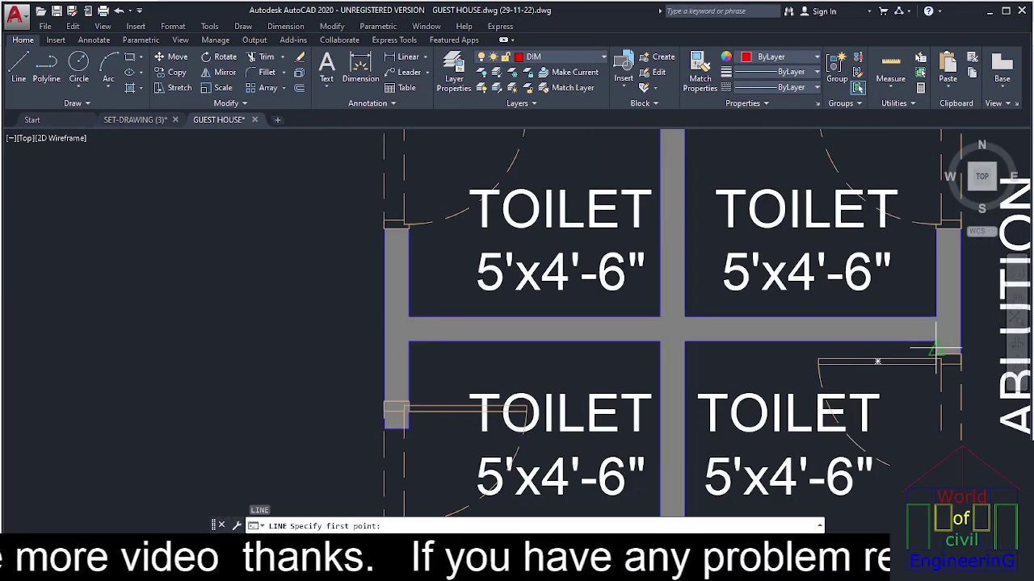
pyautogui.scroll(5, 937, 357)
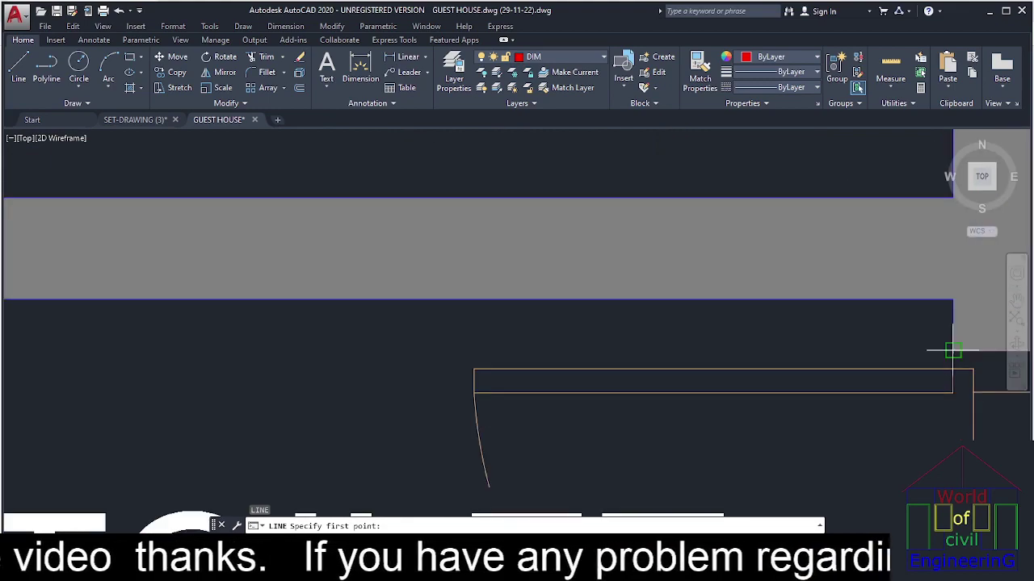
pyautogui.click(953, 351)
pyautogui.scroll(-8, 953, 352)
pyautogui.click(344, 356)
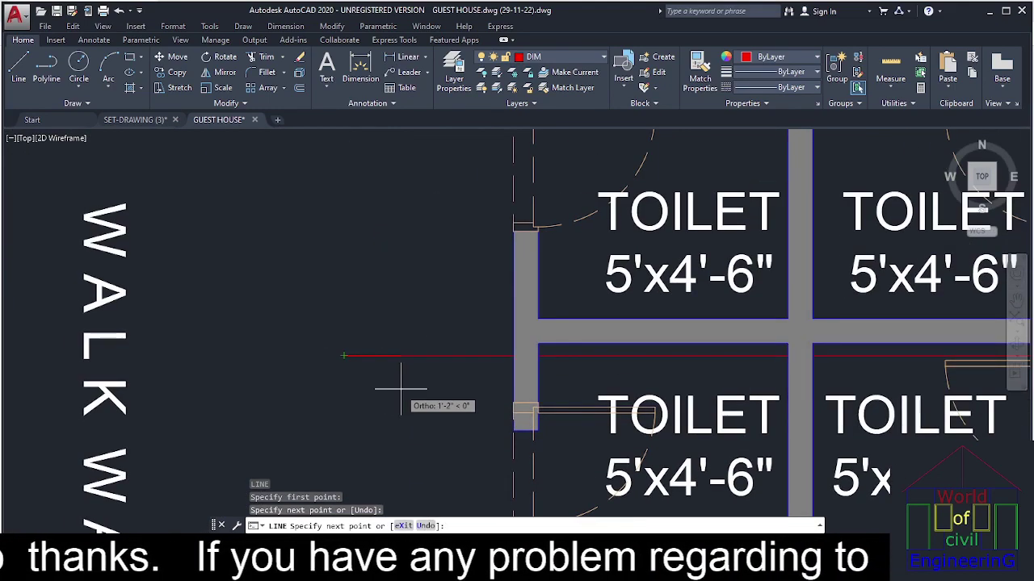
pyautogui.moveTo(417, 461); pyautogui.dragTo(560, 423, button='middle')
pyautogui.press('Escape')
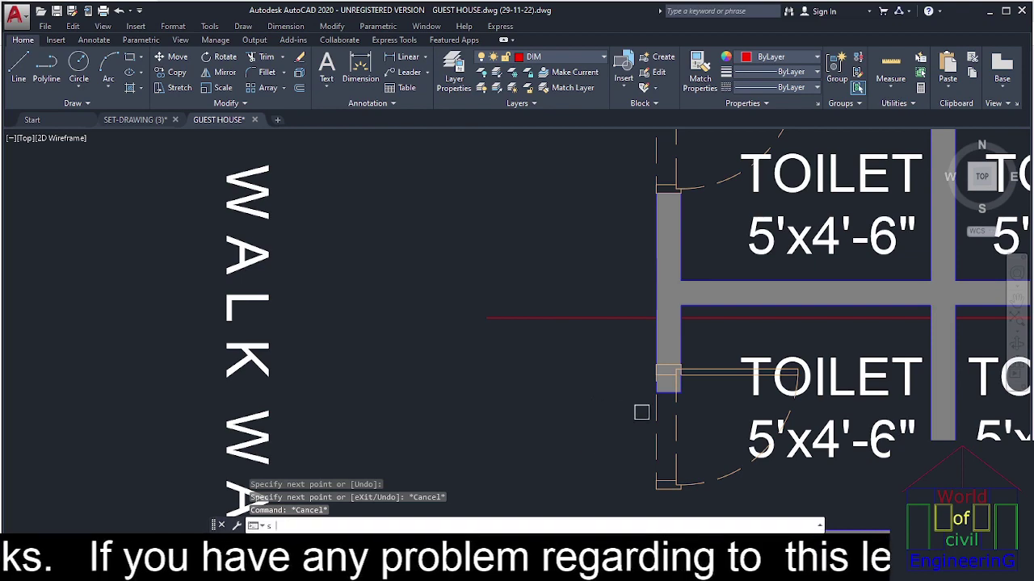
# Stretch the wall outlines above and below the lower-left toilet's door opening upward from the upper jamb to the red reference line.
pyautogui.press('Return')
pyautogui.click(703, 348)
pyautogui.click(589, 431)
pyautogui.moveTo(597, 453); pyautogui.dragTo(627, 247, button='middle')
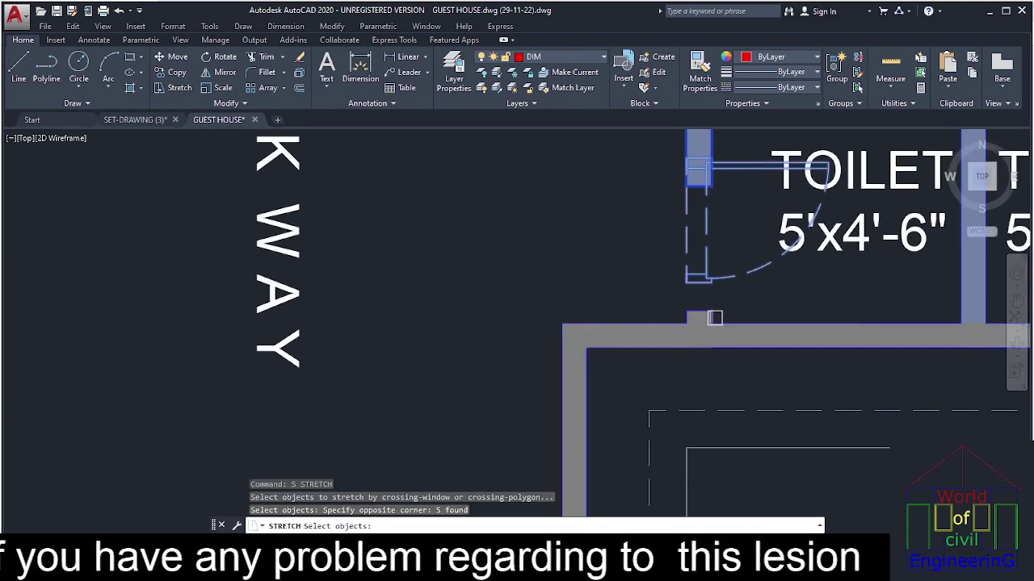
pyautogui.click(724, 303)
pyautogui.click(670, 308)
pyautogui.moveTo(669, 309); pyautogui.dragTo(690, 449, button='middle')
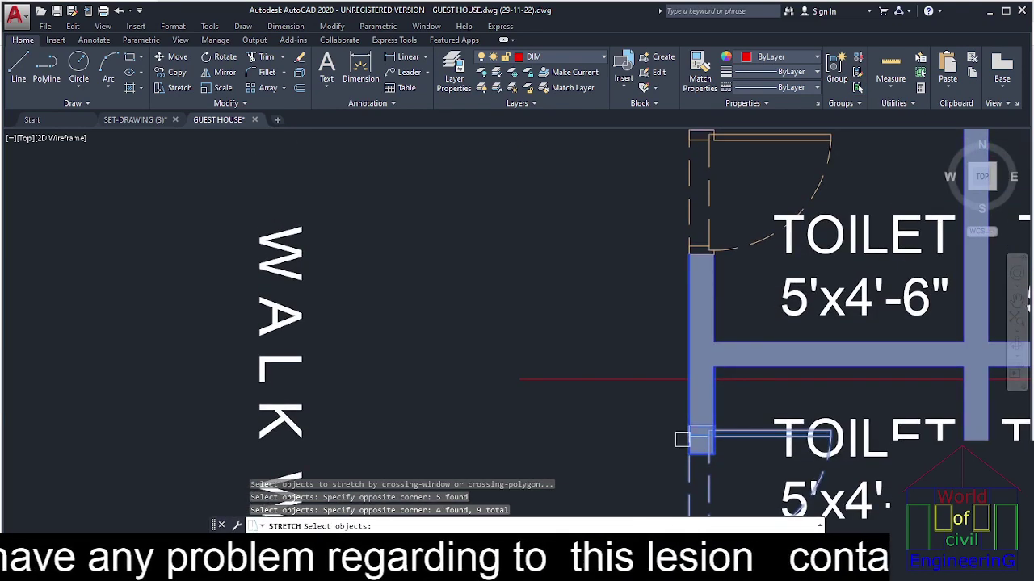
pyautogui.press('Return')
pyautogui.click(689, 455)
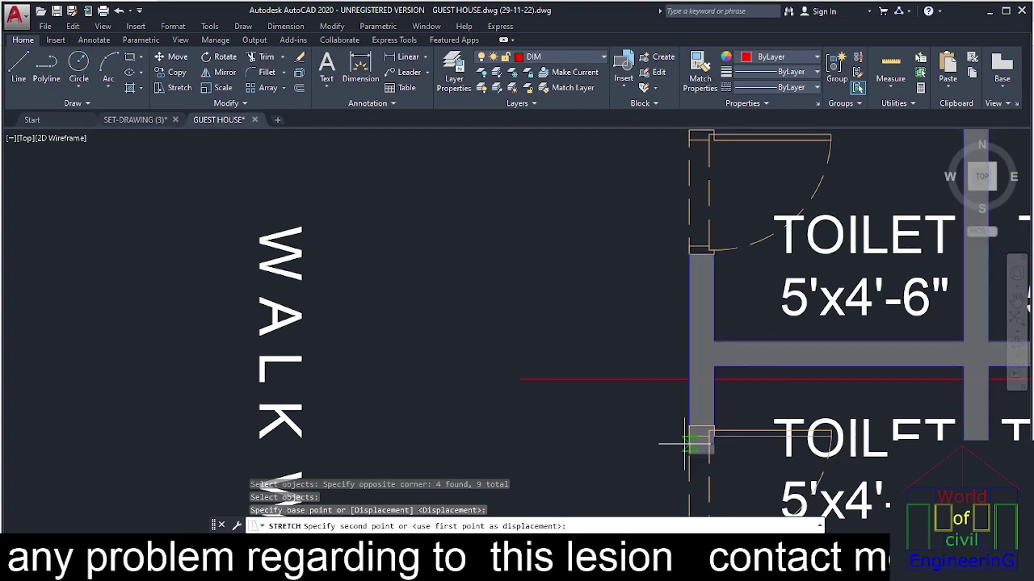
pyautogui.click(688, 380)
pyautogui.press('Escape')
# Pull the wall hatch edge above the lower-left toilet's door opening up to the red reference line.
pyautogui.click(701, 406)
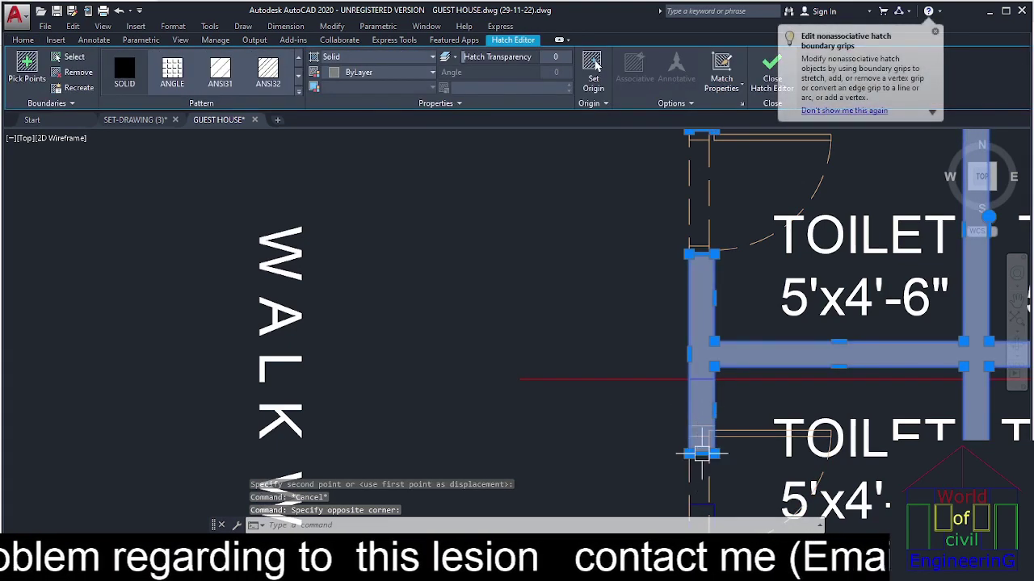
pyautogui.click(701, 454)
pyautogui.press('Escape')
# Extend the hatch of the wall stub below the lower-left toilet's door opening up to the new lower jamb line.
pyautogui.moveTo(699, 514); pyautogui.dragTo(704, 342, button='middle')
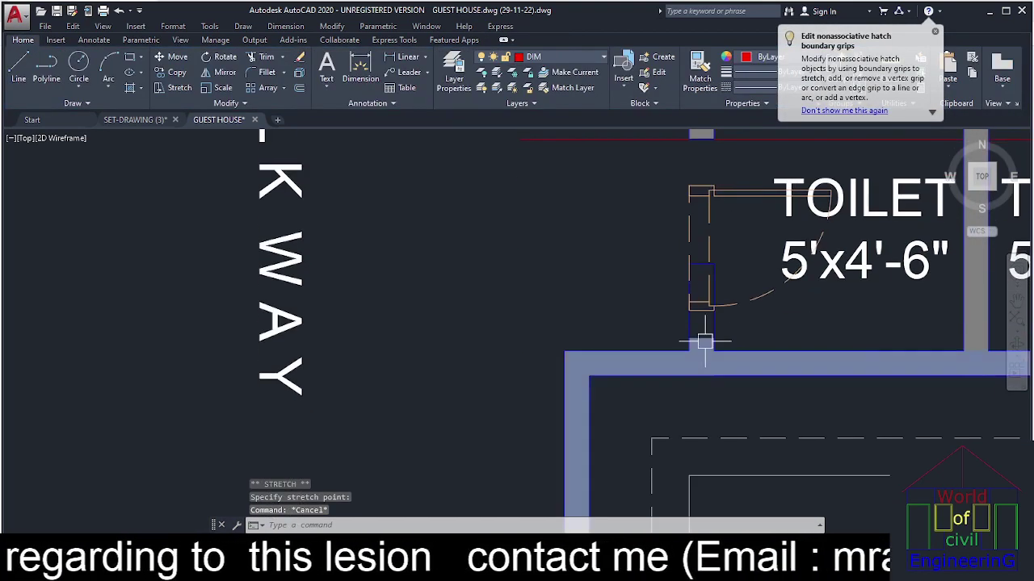
pyautogui.click(701, 349)
pyautogui.click(701, 338)
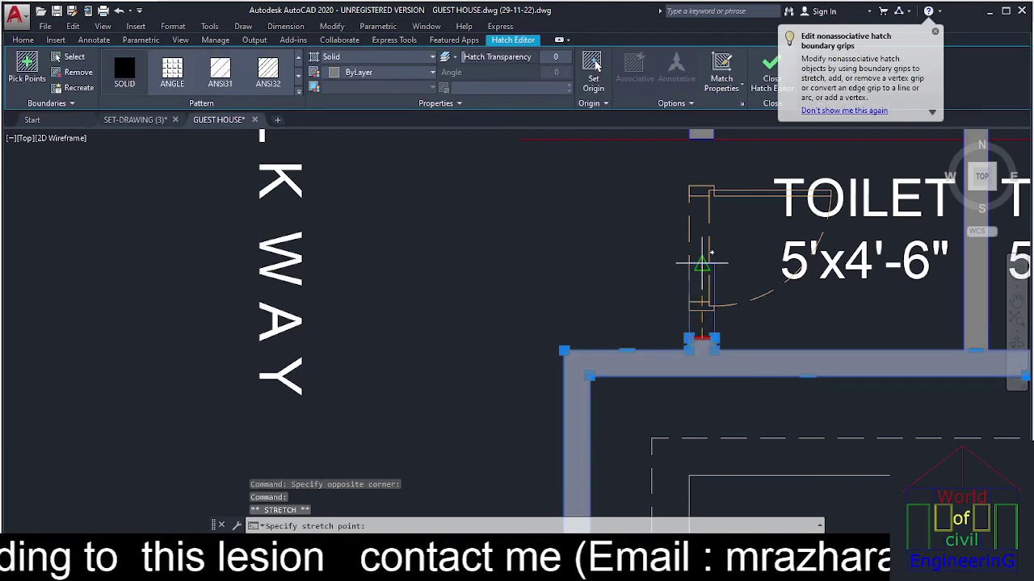
pyautogui.moveTo(693, 288); pyautogui.dragTo(714, 409, button='middle')
pyautogui.press('Escape')
pyautogui.press('Escape')
pyautogui.press('Escape')
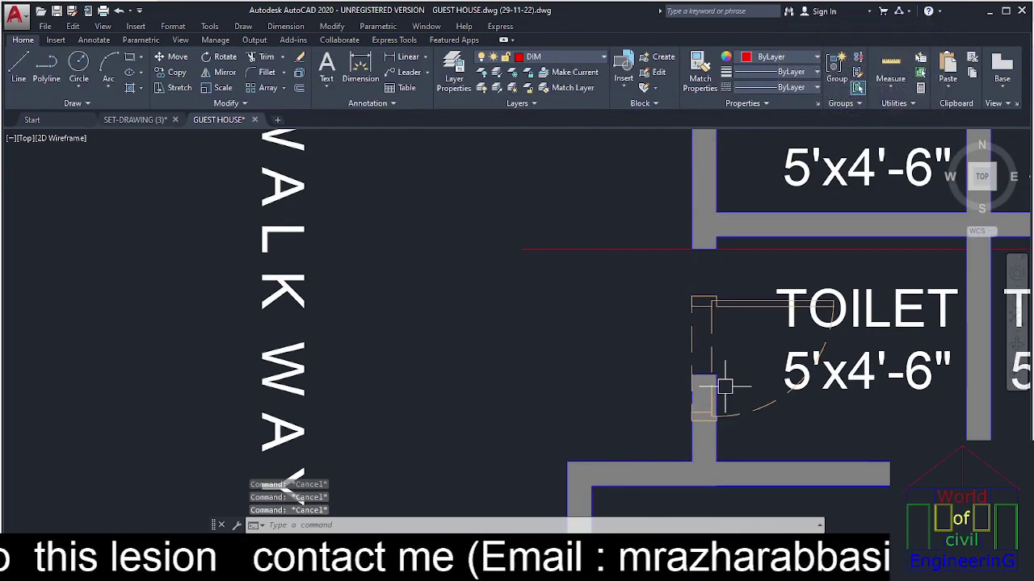
# Move the lower-left toilet's door by its upper frame corner to the new upper jamb, and delete the red reference line.
pyautogui.write('m')
pyautogui.press('Return')
pyautogui.click(692, 312)
pyautogui.scroll(7, 690, 312)
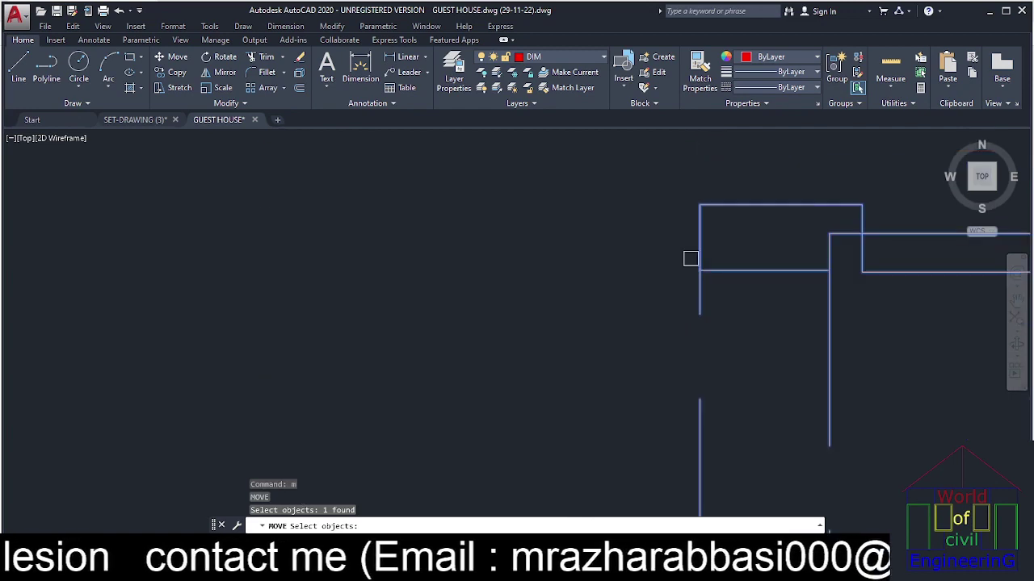
pyautogui.click(700, 204)
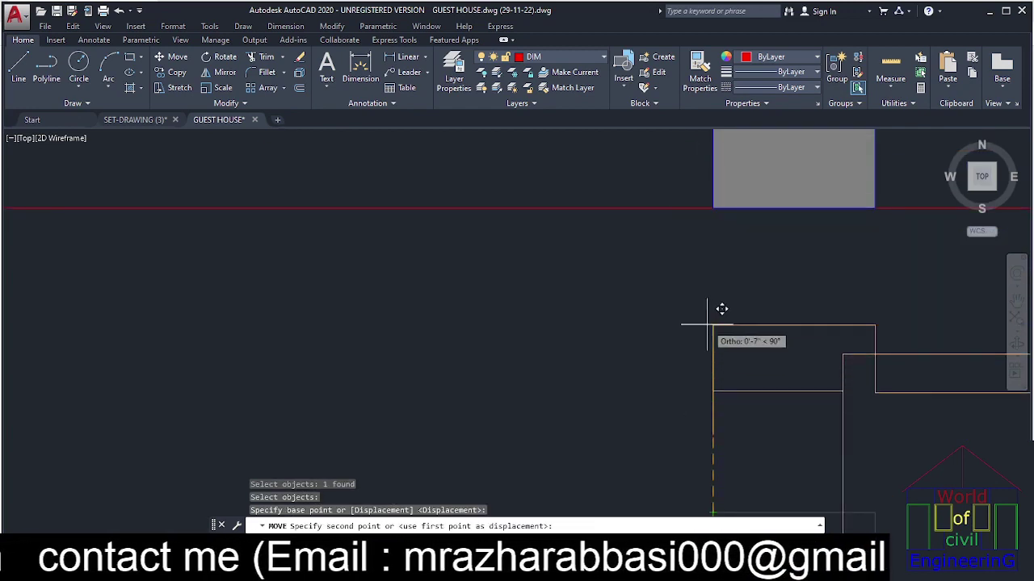
pyautogui.press('Escape')
pyautogui.click(600, 239)
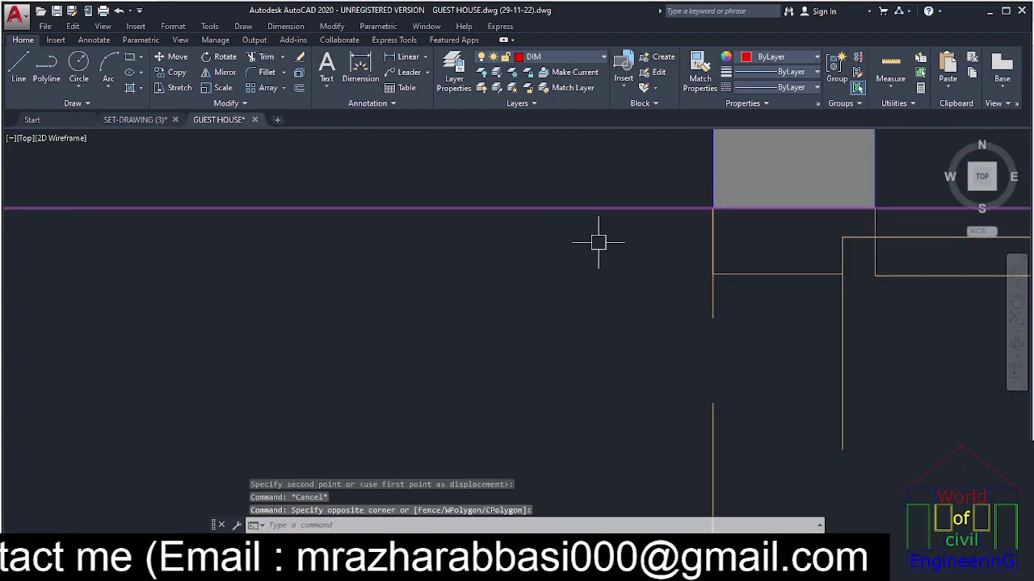
pyautogui.scroll(-3, 598, 241)
pyautogui.press('Delete')
pyautogui.scroll(-2, 598, 241)
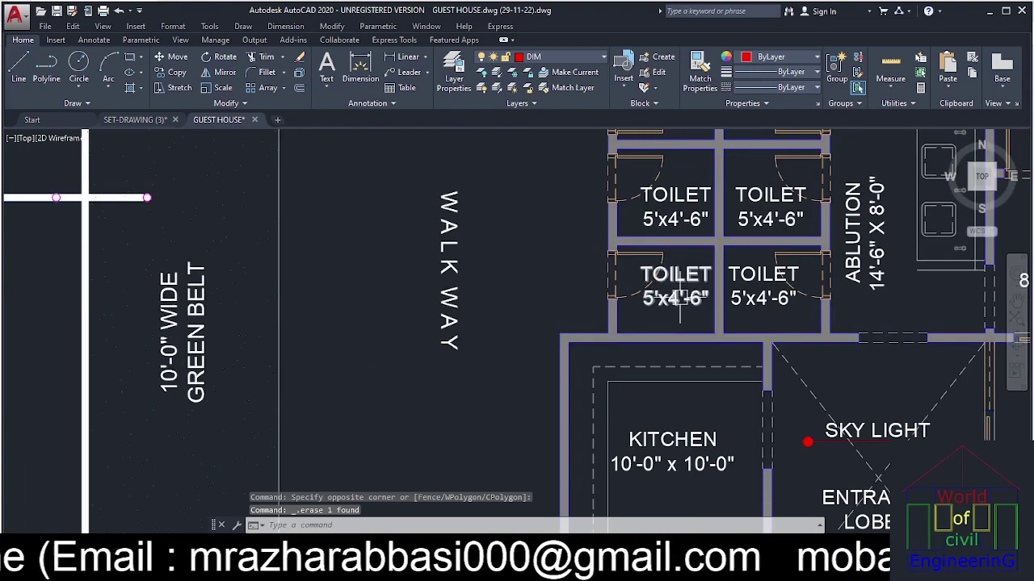
# Offset the outer line of the ablution area's upper wall 5' outward.
pyautogui.moveTo(679, 279)
pyautogui.mouseDown(button='middle')
pyautogui.moveTo(643, 264)
pyautogui.moveTo(682, 353)
pyautogui.moveTo(653, 265)
pyautogui.moveTo(625, 244)
pyautogui.mouseUp(button='middle')
pyautogui.scroll(-2, 643, 286)
pyautogui.press('Escape')
pyautogui.press('Escape')
pyautogui.scroll(-4, 599, 298)
pyautogui.moveTo(598, 299); pyautogui.dragTo(631, 351, button='middle')
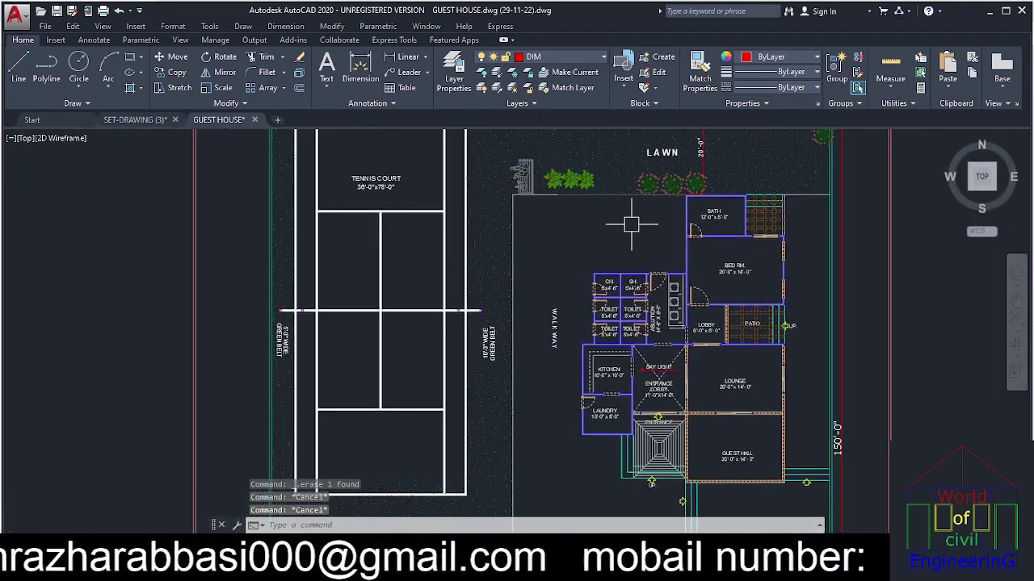
pyautogui.scroll(4, 671, 224)
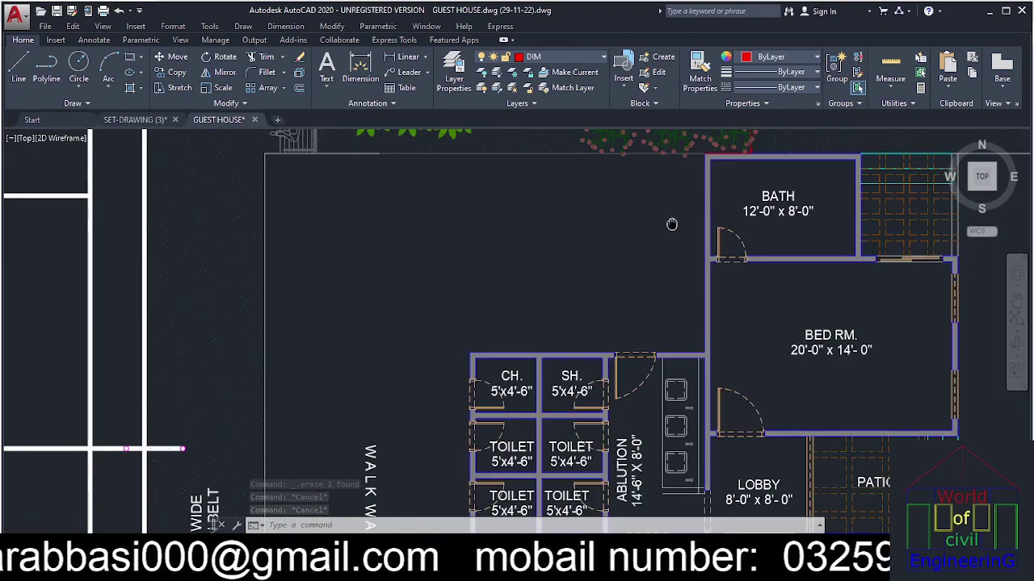
pyautogui.moveTo(672, 223); pyautogui.dragTo(760, 231, button='middle')
pyautogui.press('Escape')
pyautogui.moveTo(744, 319); pyautogui.dragTo(732, 238, button='middle')
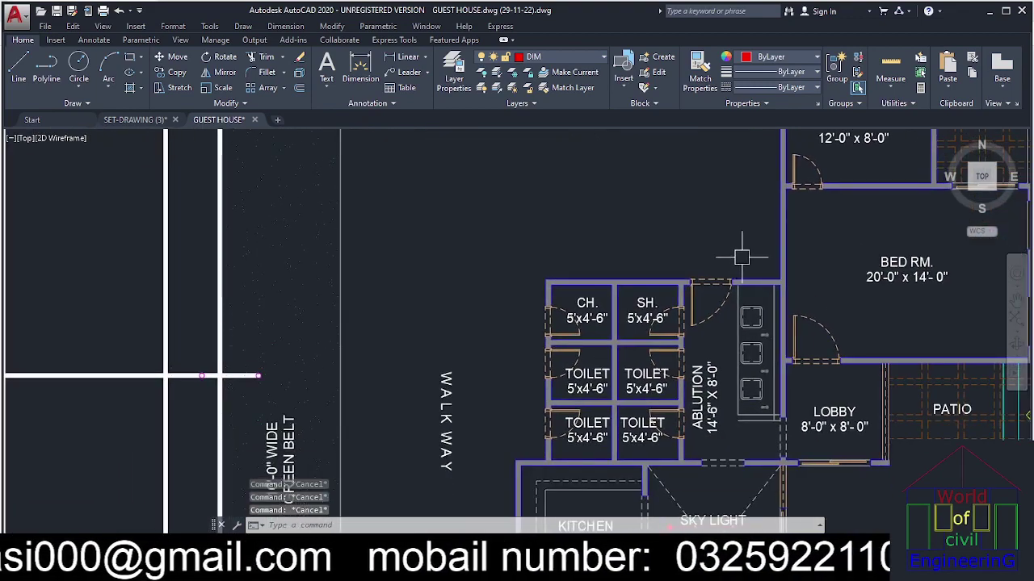
pyautogui.write('o')
pyautogui.press('Return')
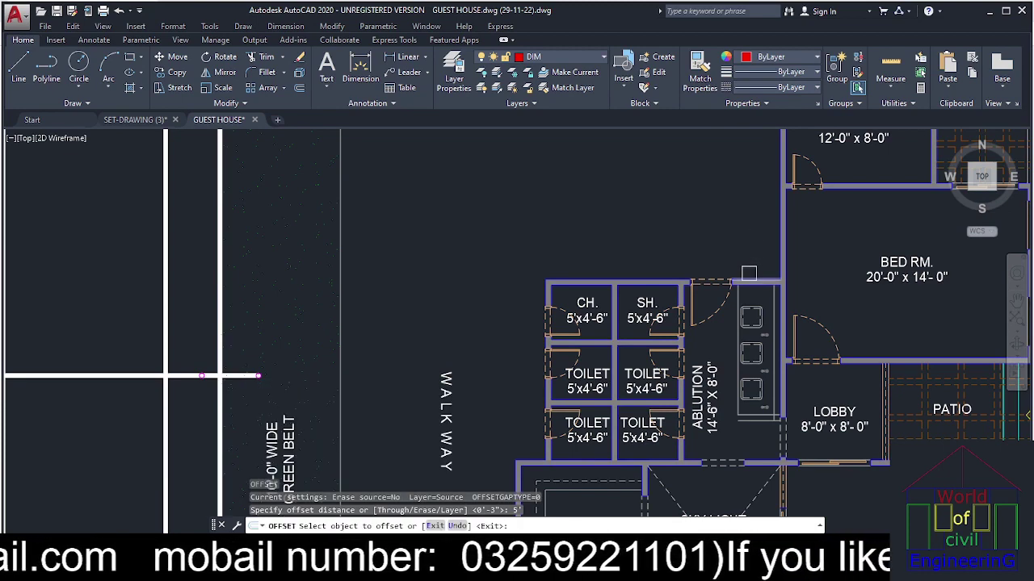
pyautogui.click(750, 273)
pyautogui.click(745, 243)
# Offset the kitchen's outer wall line 5' toward the walkway.
pyautogui.scroll(-2, 731, 211)
pyautogui.click(688, 285)
pyautogui.scroll(4, 560, 352)
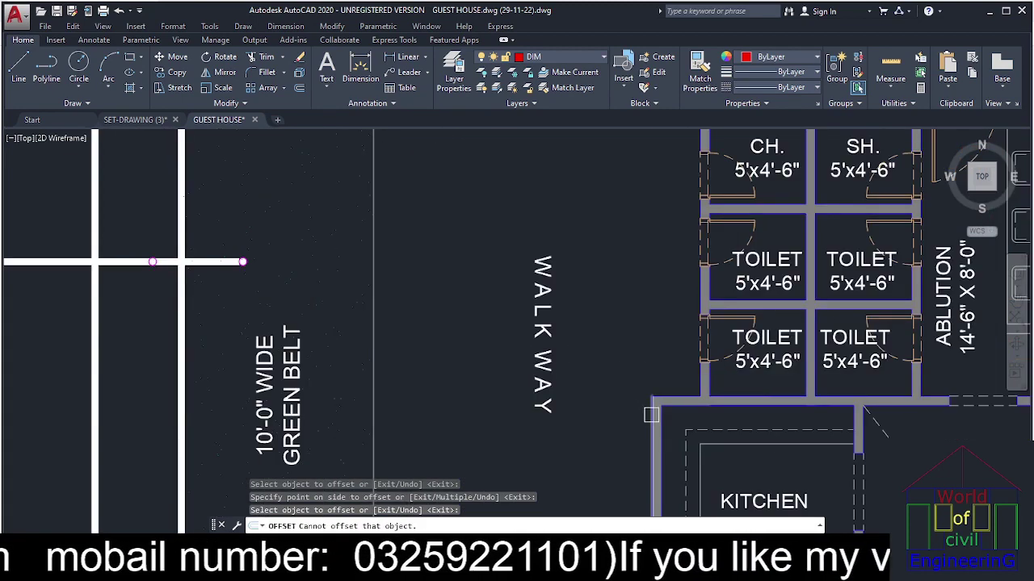
pyautogui.scroll(-4, 614, 394)
pyautogui.press('Escape')
pyautogui.press('Escape')
pyautogui.press('Escape')
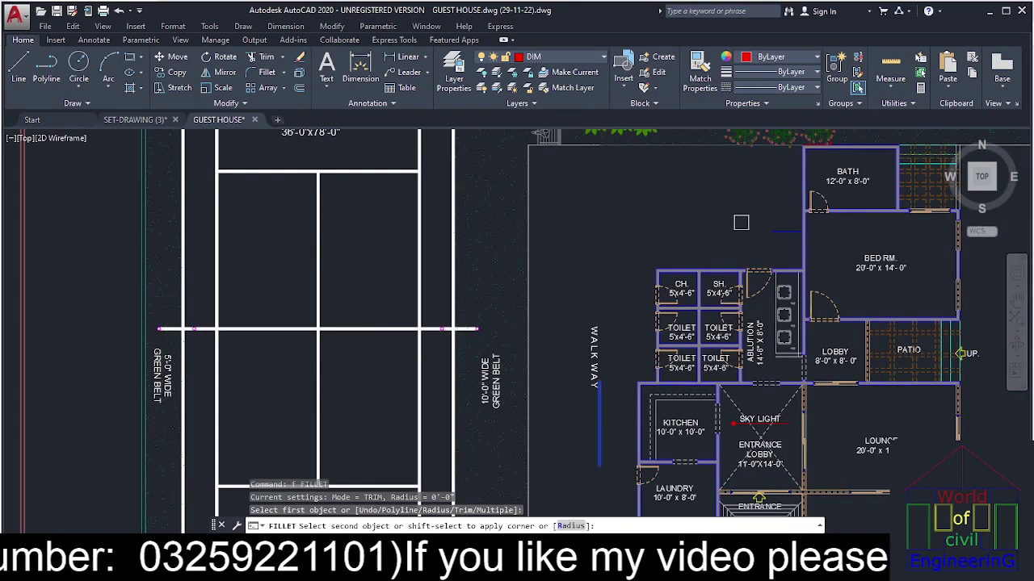
# Fillet the two offset lines with zero radius so they meet at a corner beyond the toilets.
pyautogui.click(771, 227)
pyautogui.press('Return')
pyautogui.moveTo(609, 333); pyautogui.dragTo(666, 154, button='middle')
pyautogui.scroll(-2, 667, 153)
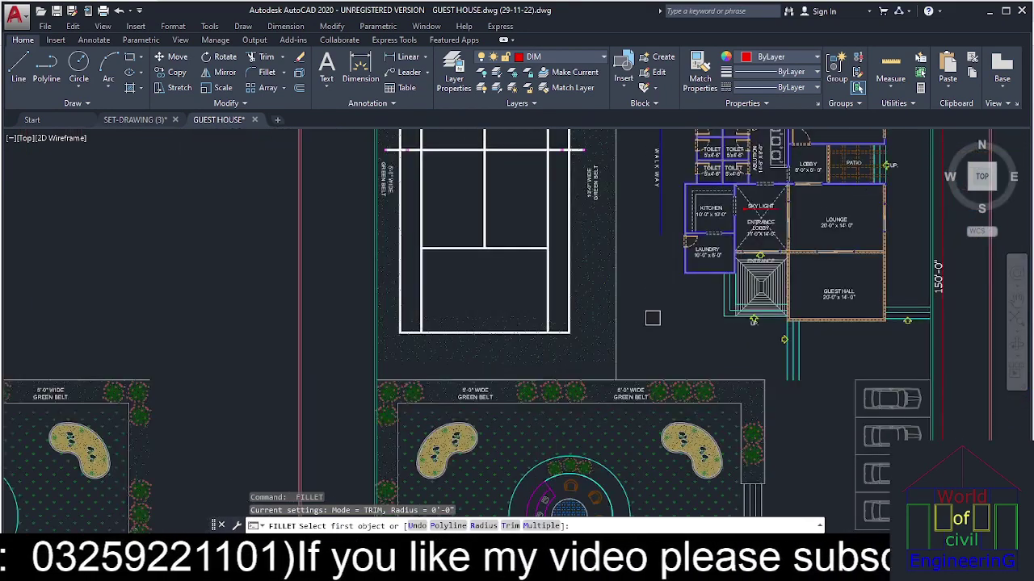
pyautogui.moveTo(652, 319); pyautogui.dragTo(664, 348, button='middle')
pyautogui.press('Escape')
pyautogui.press('Escape')
pyautogui.press('Escape')
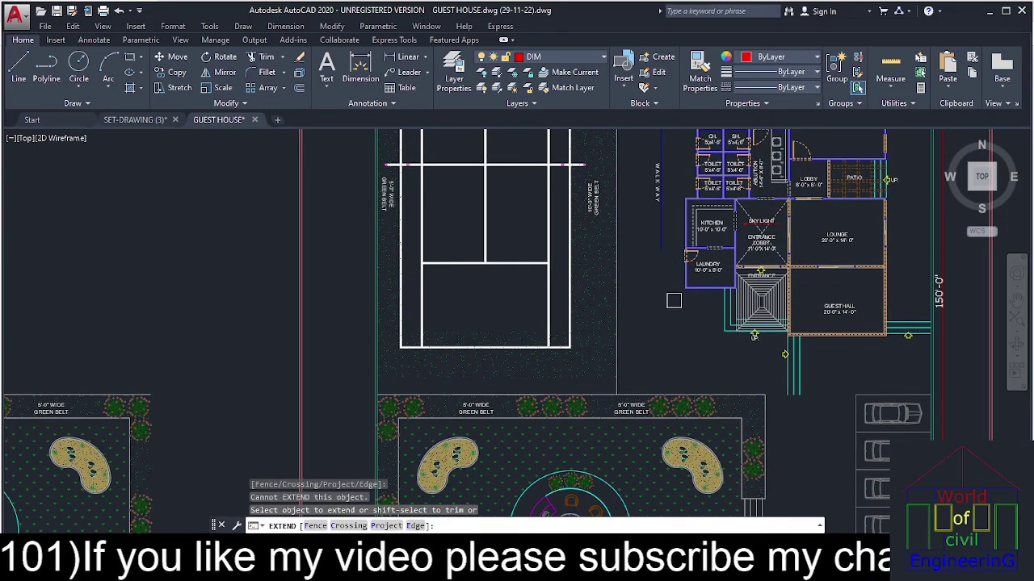
# Extend the vertical offset line beside the kitchen down to the green belt's upper boundary.
pyautogui.press('Return')
pyautogui.press('Return')
pyautogui.scroll(2, 673, 233)
pyautogui.click(672, 232)
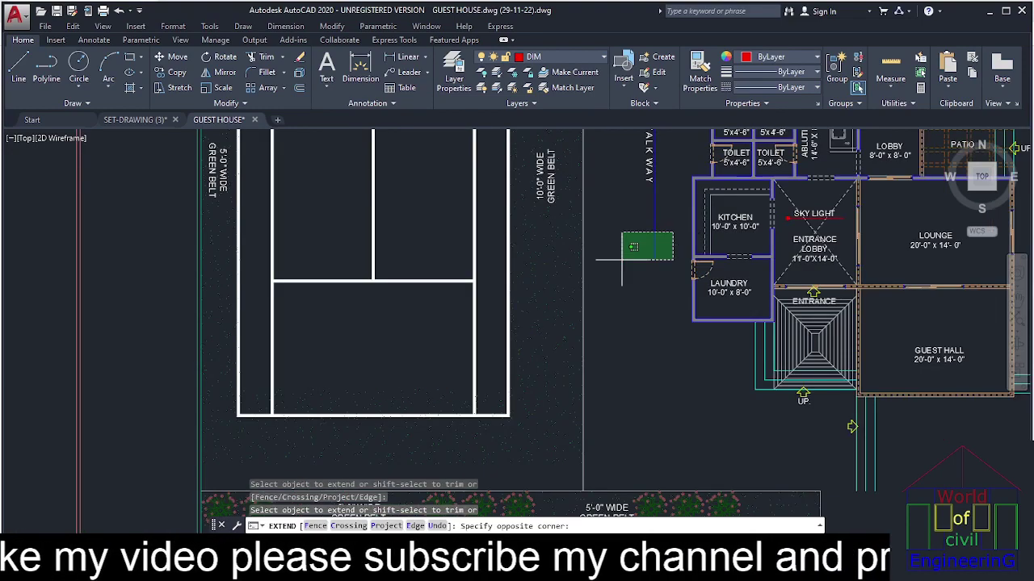
pyautogui.click(618, 261)
pyautogui.scroll(-6, 635, 282)
pyautogui.press('Escape')
pyautogui.press('Escape')
pyautogui.scroll(4, 683, 354)
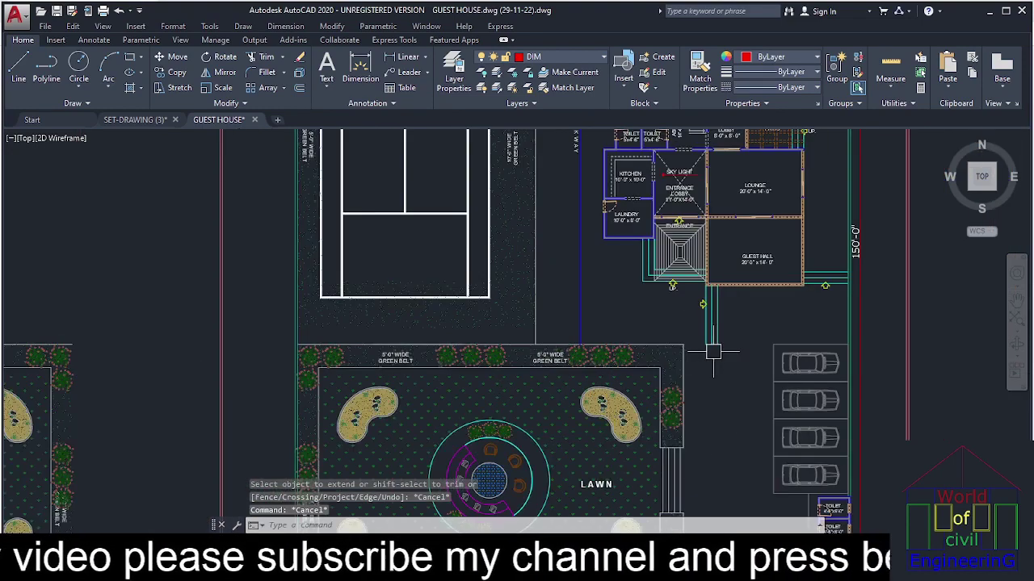
pyautogui.write('l')
pyautogui.press('Return')
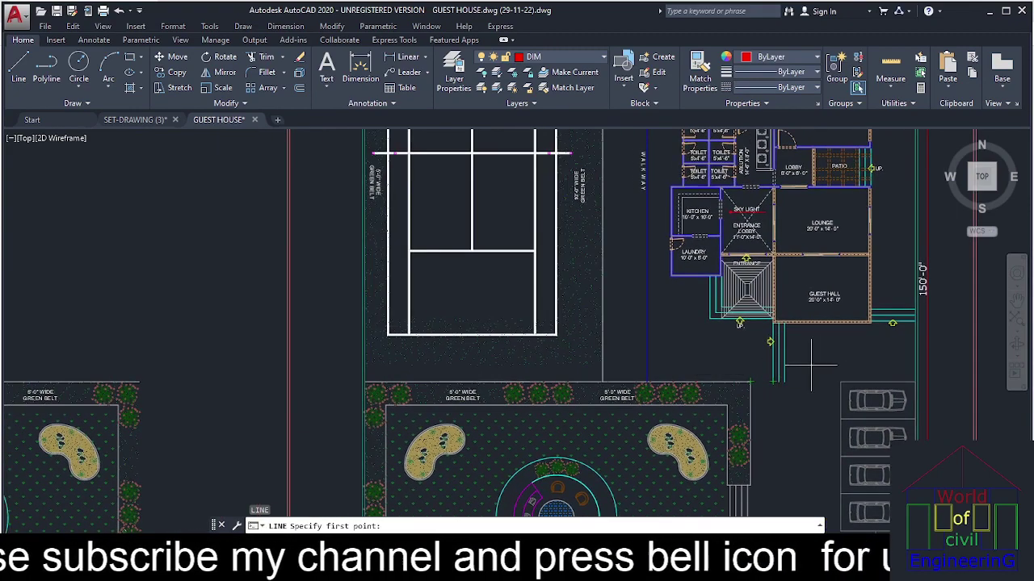
pyautogui.moveTo(784, 381)
pyautogui.mouseDown(button='middle')
pyautogui.moveTo(678, 395)
pyautogui.moveTo(762, 405)
pyautogui.mouseUp(button='middle')
pyautogui.moveTo(773, 364); pyautogui.dragTo(689, 340, button='middle')
pyautogui.press('Escape')
pyautogui.press('Escape')
pyautogui.press('Escape')
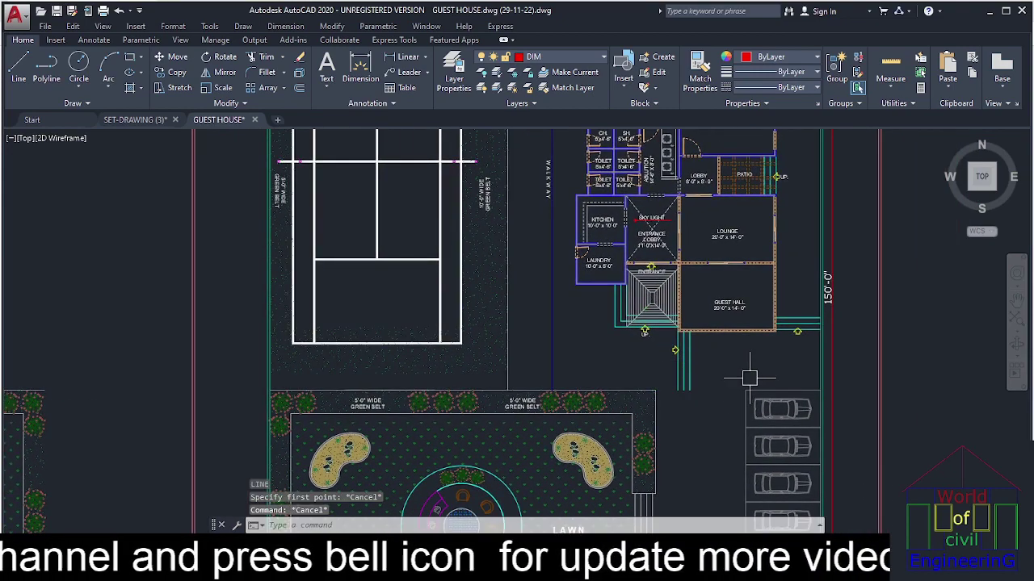
# Move the step lines and their arrow below the guest hall horizontally to the right, toward the parking bays.
pyautogui.press('space')
pyautogui.click(711, 348)
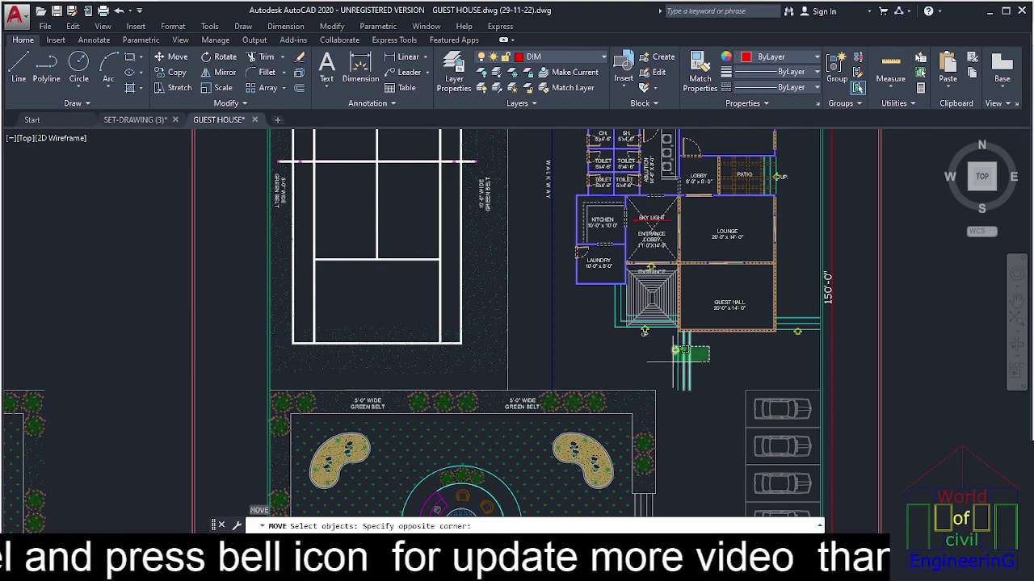
pyautogui.click(664, 368)
pyautogui.scroll(2, 676, 400)
pyautogui.press('space')
pyautogui.click(678, 373)
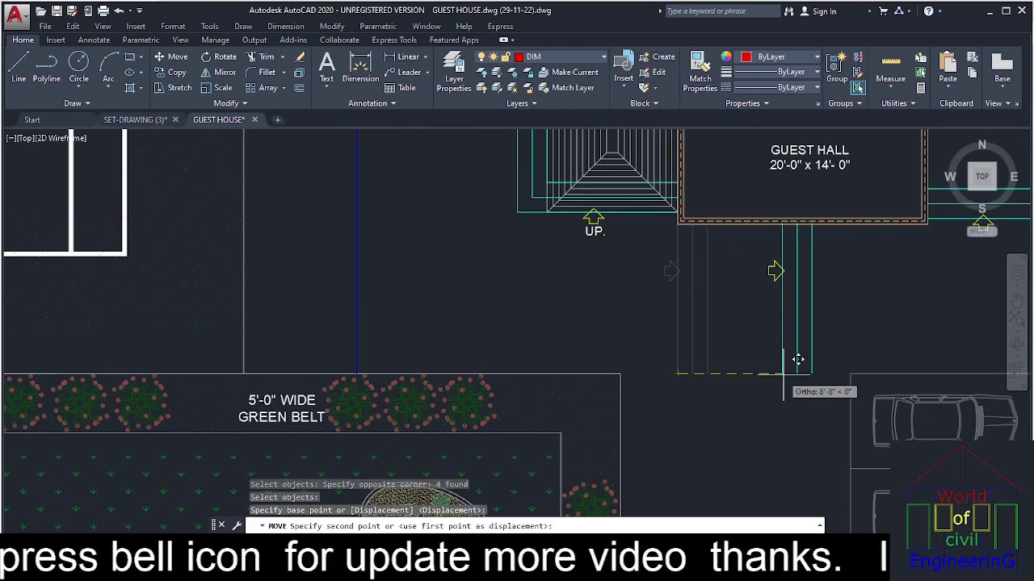
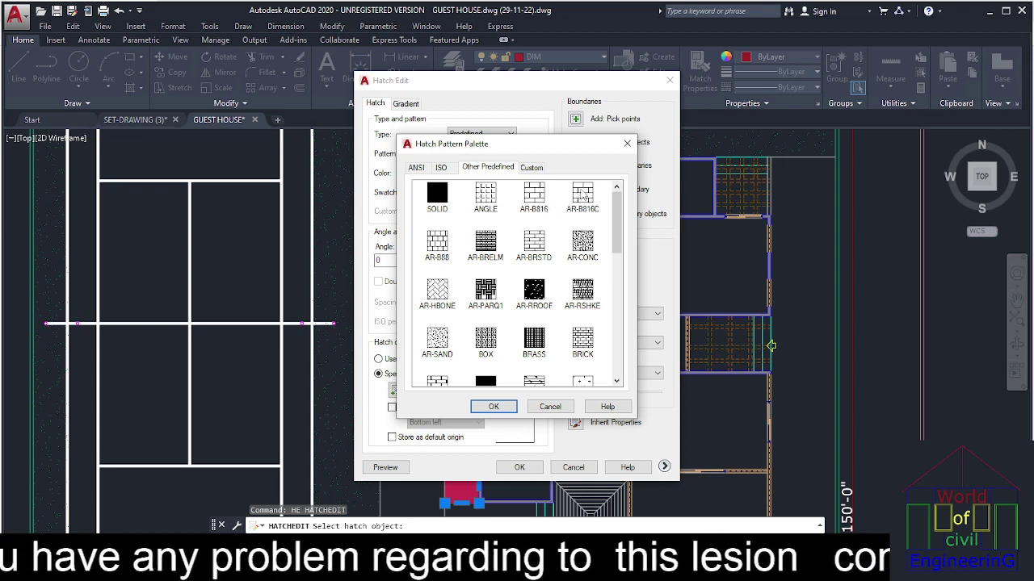
# Change the hatch pattern of the strip around the toilets and kitchen to AR-HBONE and preview it.
pyautogui.click(585, 210)
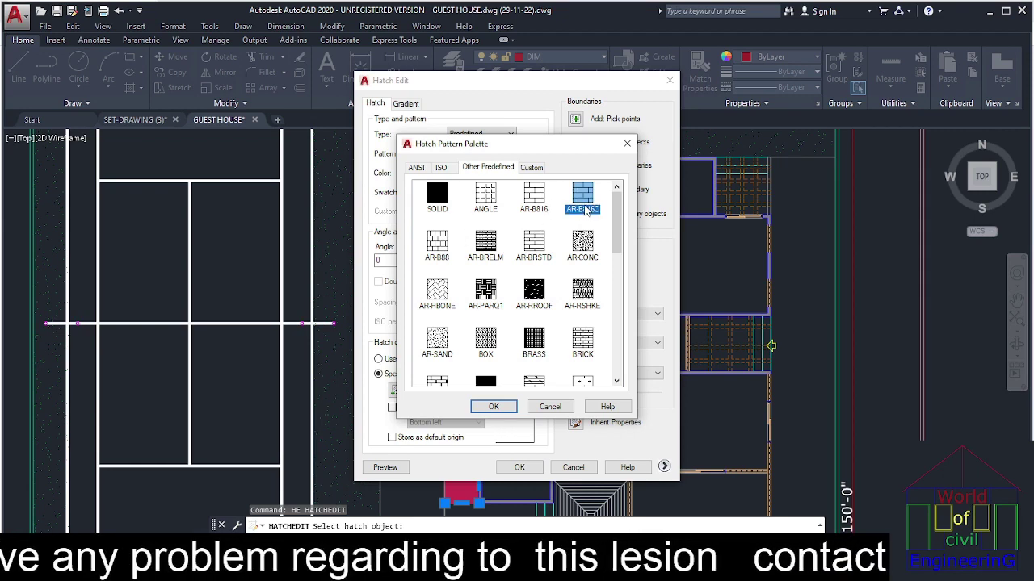
pyautogui.click(438, 294)
pyautogui.click(493, 406)
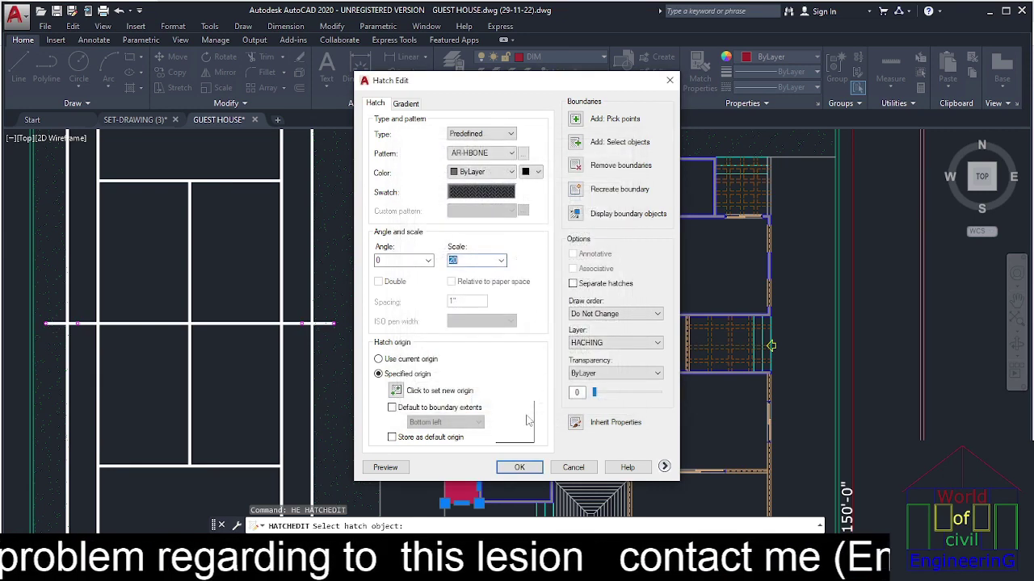
pyautogui.click(393, 470)
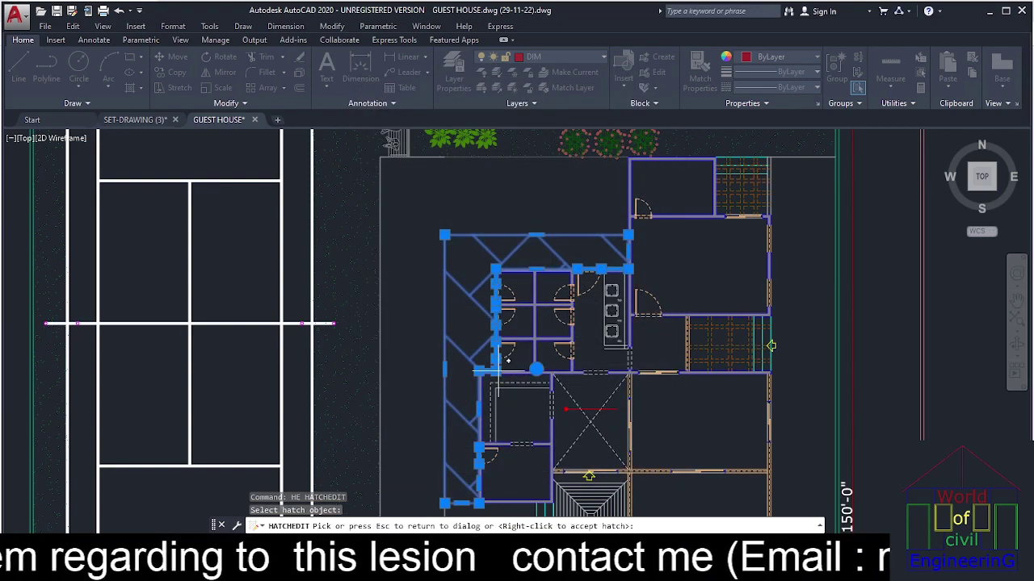
pyautogui.moveTo(496, 370)
pyautogui.press('Escape')
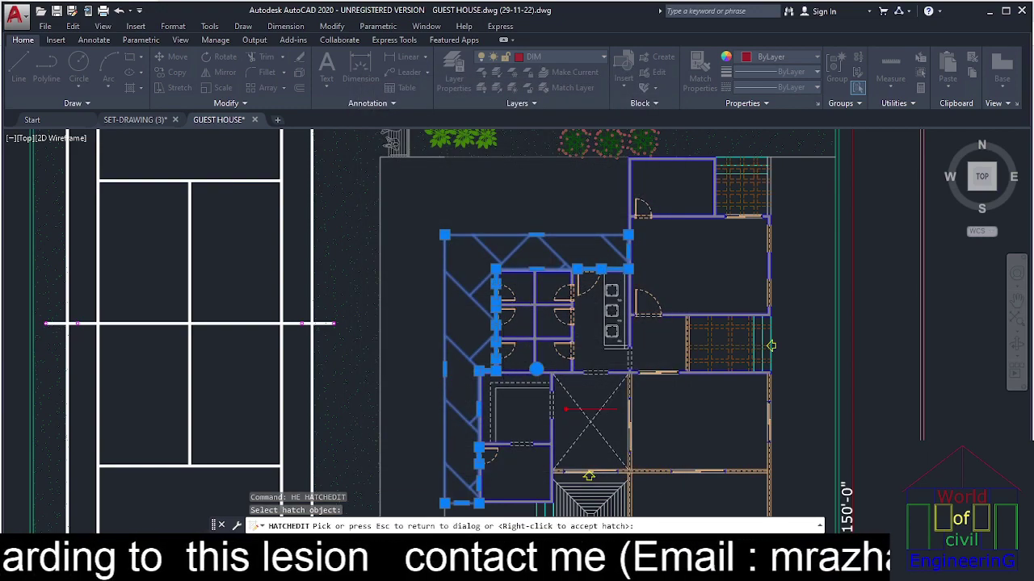
# Try a scale of 5 for the herringbone hatch and preview it.
pyautogui.doubleClick(466, 262)
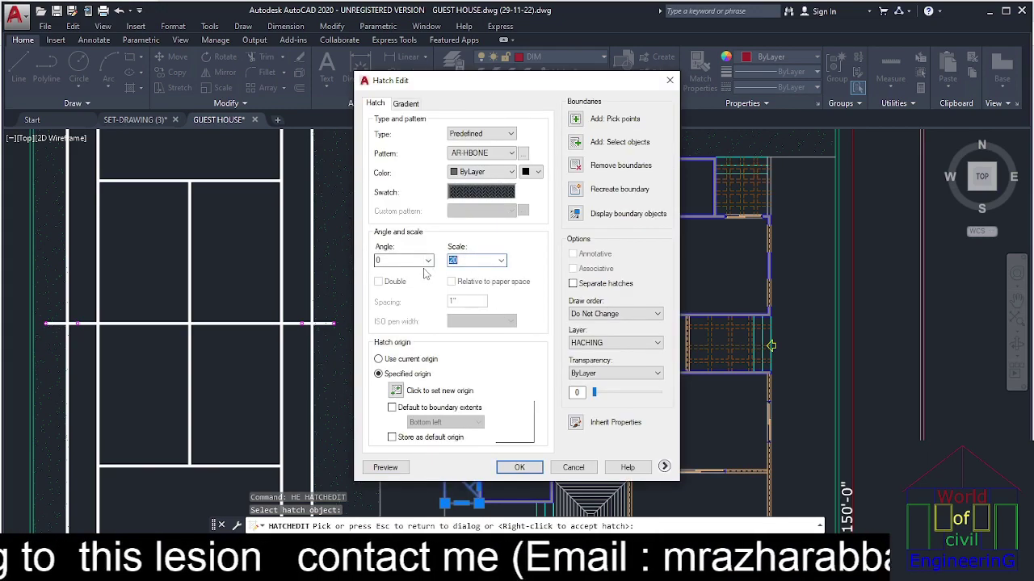
pyautogui.write('5')
pyautogui.click(394, 469)
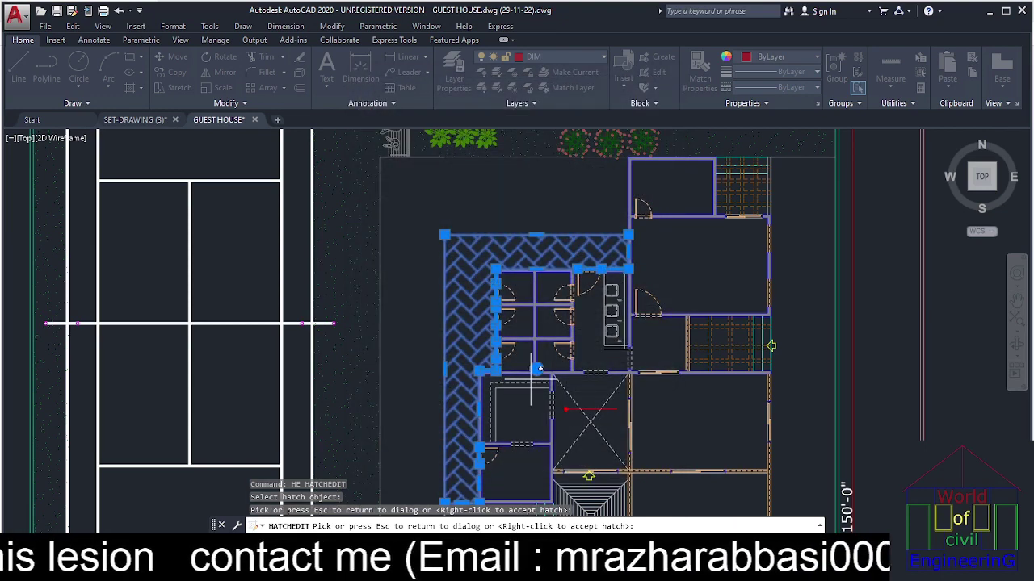
pyautogui.press('Escape')
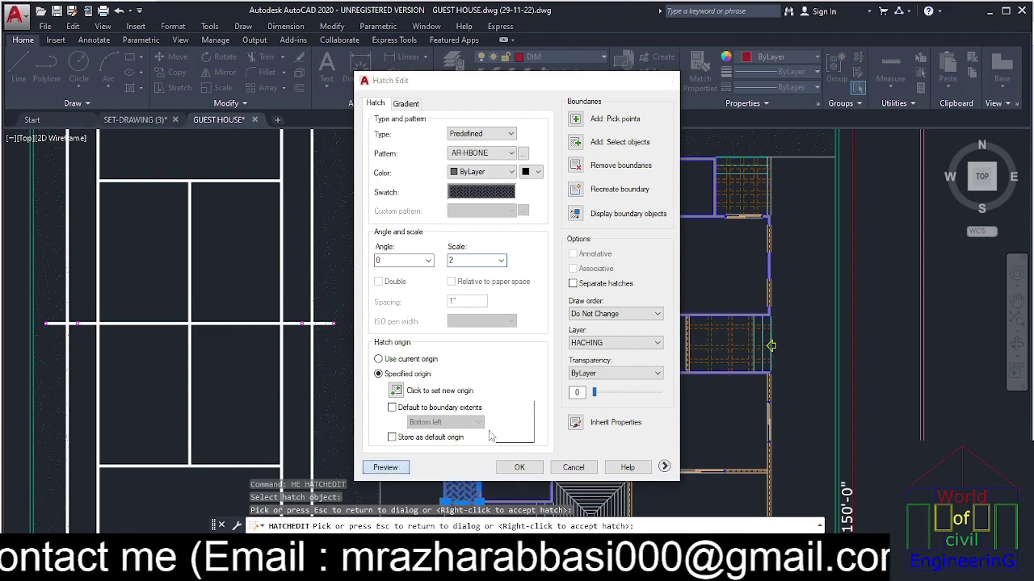
# Set the herringbone hatch's scale to 2, preview it and accept the hatch.
pyautogui.click(386, 467)
pyautogui.moveTo(561, 412); pyautogui.dragTo(623, 291, button='middle')
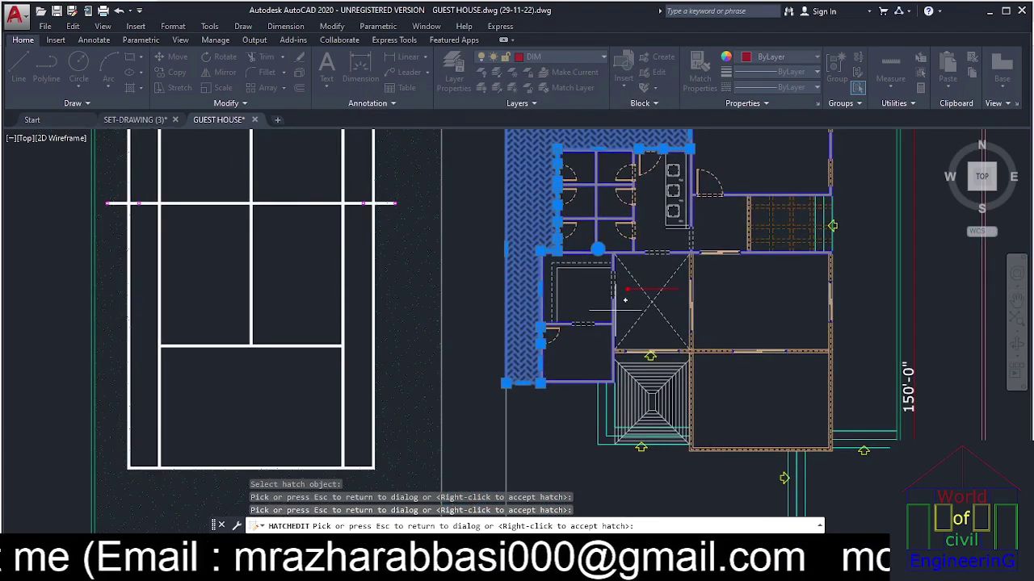
pyautogui.rightClick(624, 301)
pyautogui.scroll(-2, 624, 300)
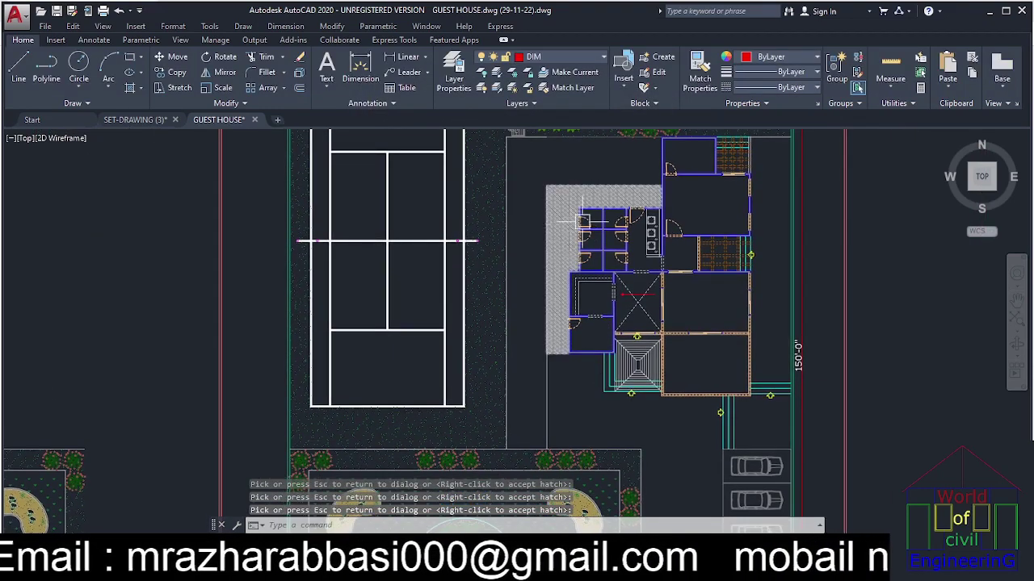
pyautogui.moveTo(571, 294); pyautogui.dragTo(593, 378, button='middle')
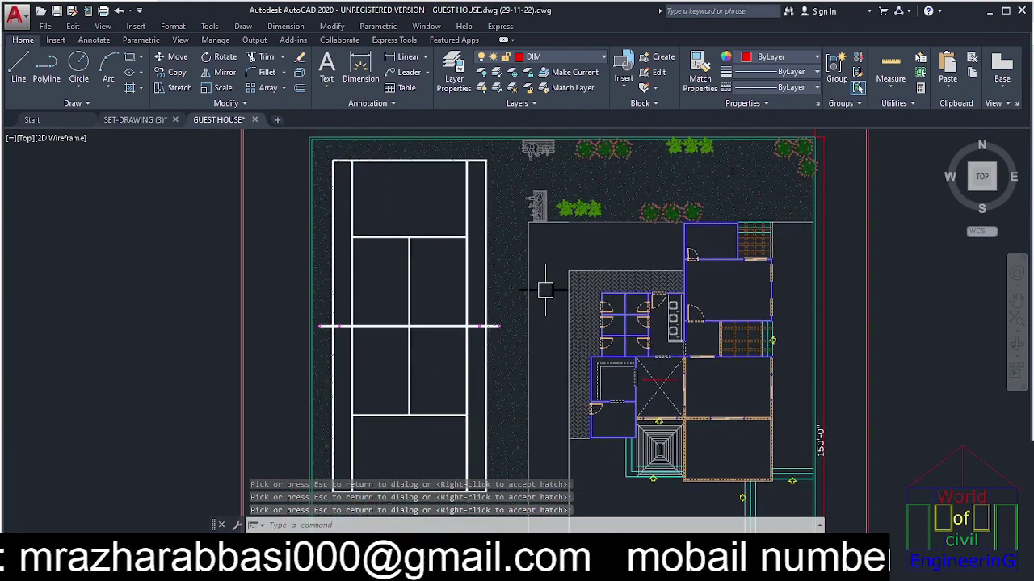
pyautogui.scroll(-2, 545, 291)
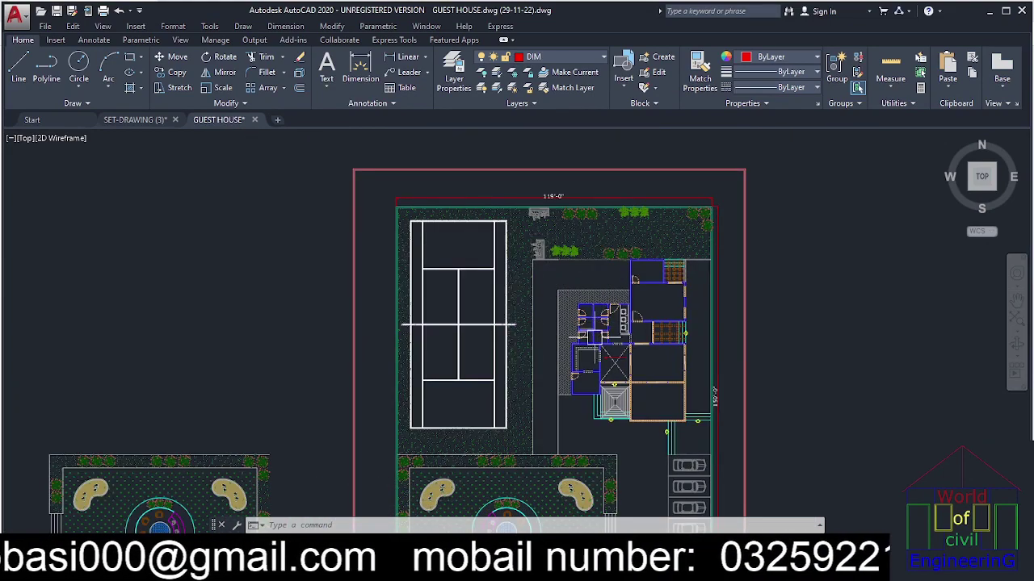
pyautogui.press('Escape')
pyautogui.press('Escape')
pyautogui.press('Escape')
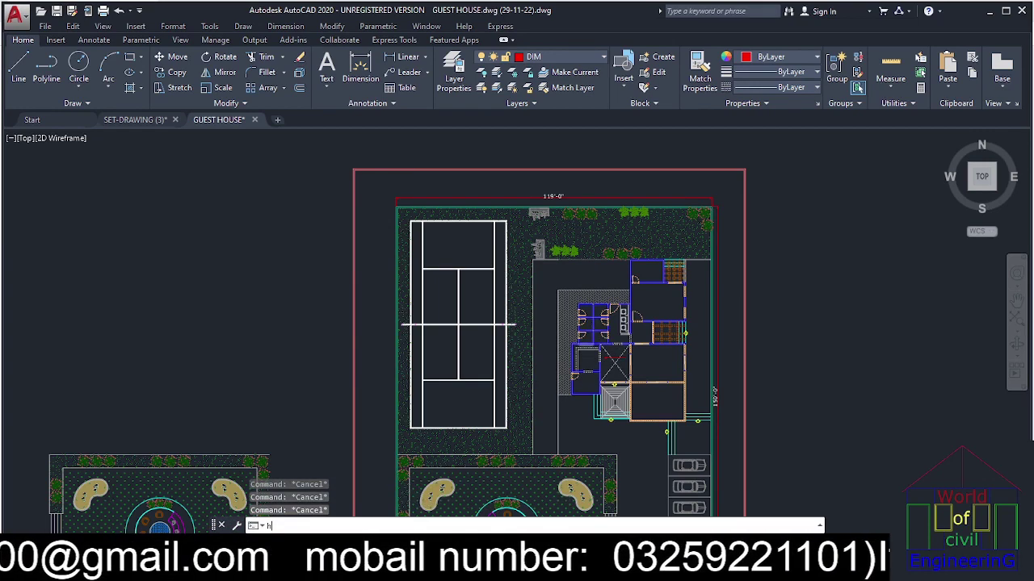
pyautogui.write('h')
pyautogui.press('Return')
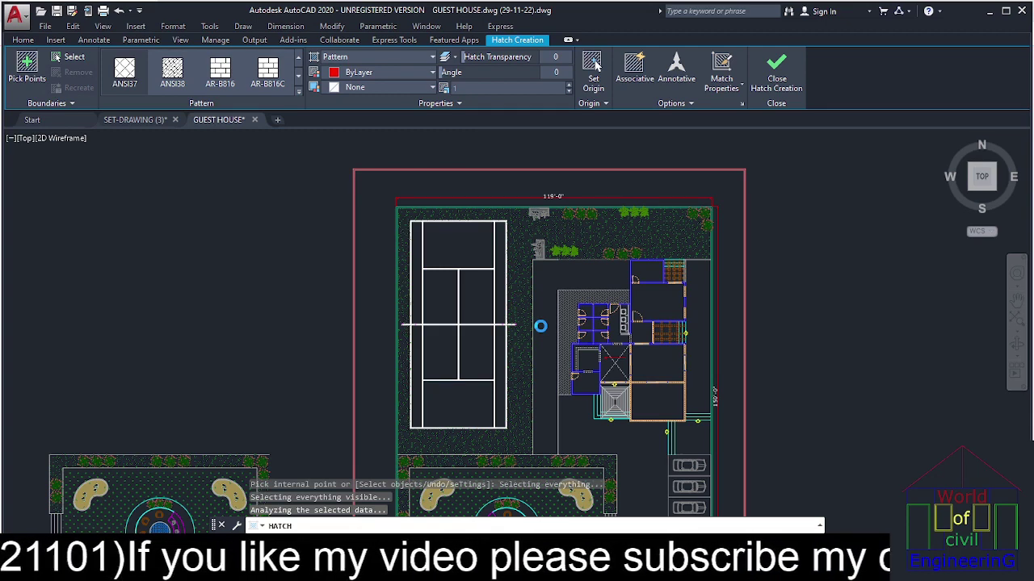
pyautogui.scroll(2, 540, 326)
pyautogui.press('Escape')
pyautogui.press('Escape')
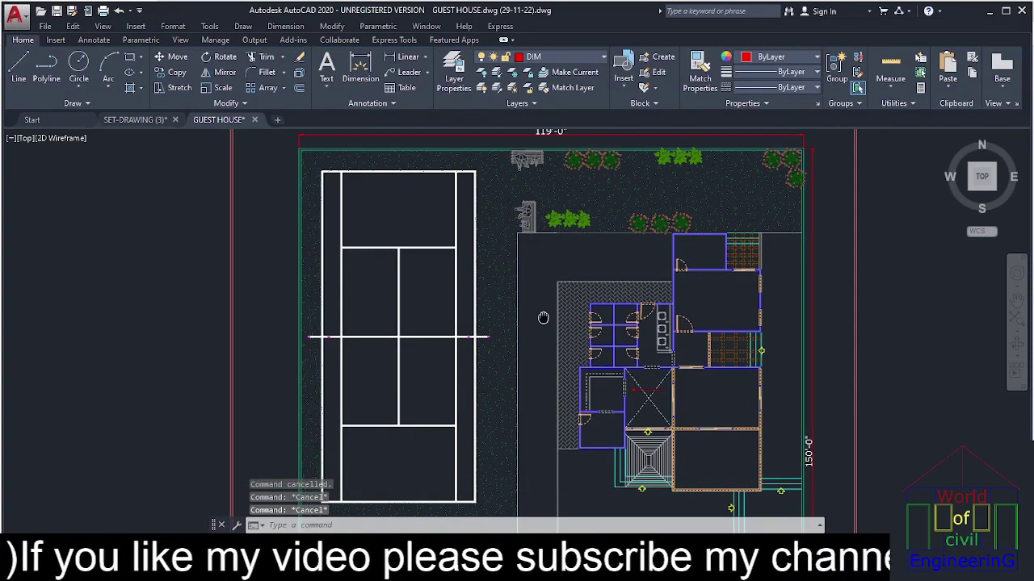
# Draw a horizontal line from the herringbone strip's northwest corner to the passage edge facing the sports court.
pyautogui.moveTo(543, 317); pyautogui.dragTo(598, 314, button='middle')
pyautogui.press('Escape')
pyautogui.write('l')
pyautogui.press('Return')
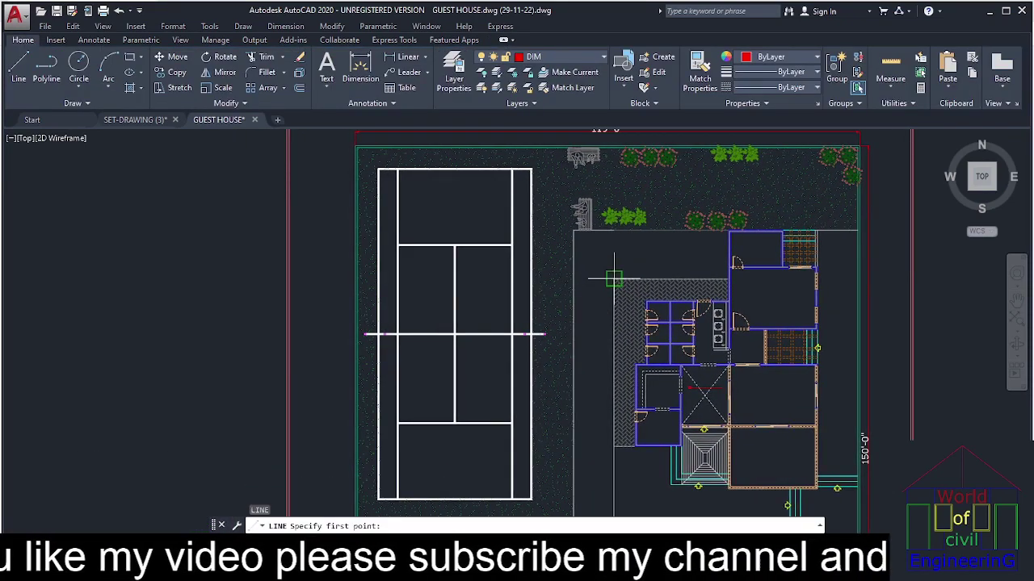
pyautogui.click(614, 279)
pyautogui.click(574, 281)
pyautogui.press('Escape')
pyautogui.press('Escape')
pyautogui.press('Escape')
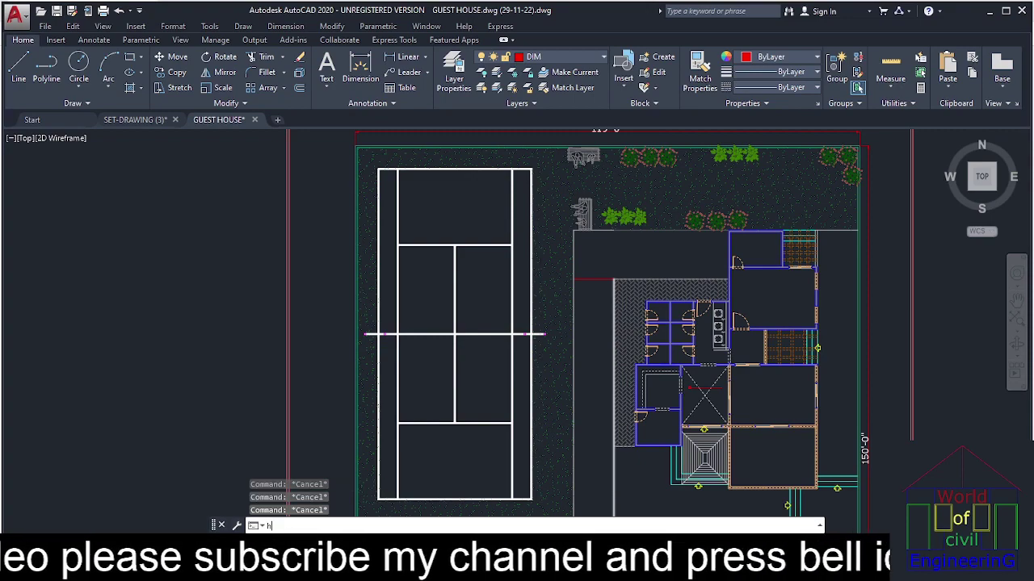
pyautogui.write('h')
pyautogui.press('Return')
pyautogui.scroll(5, 669, 253)
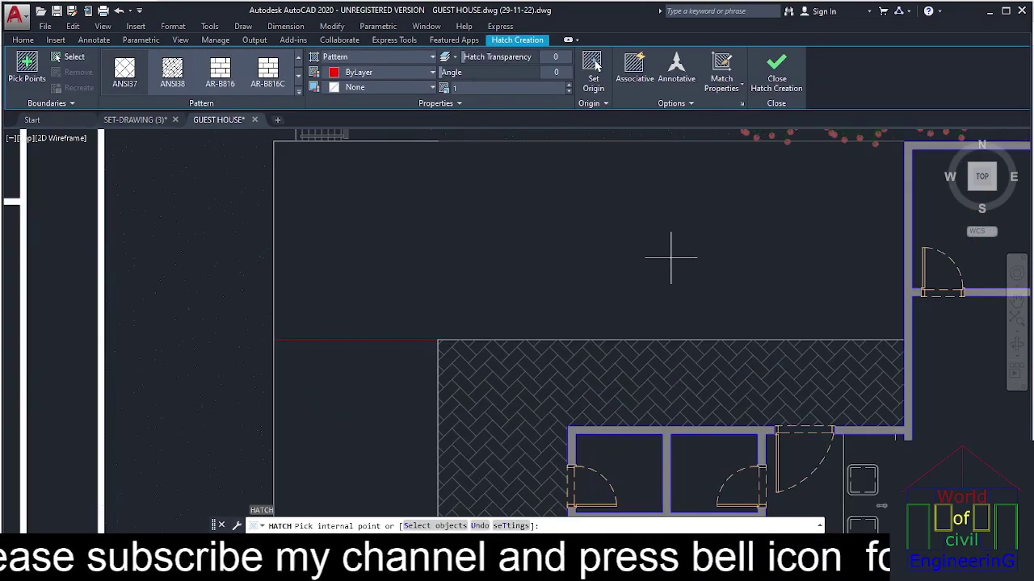
pyautogui.moveTo(669, 253); pyautogui.dragTo(646, 383, button='middle')
pyautogui.click(646, 383)
pyautogui.scroll(-6, 658, 381)
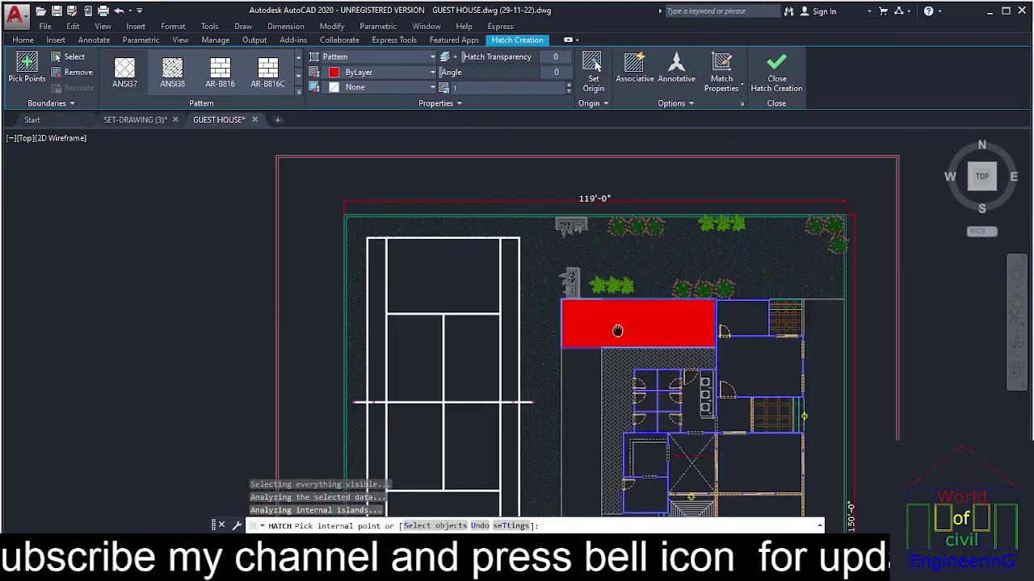
pyautogui.scroll(2, 618, 277)
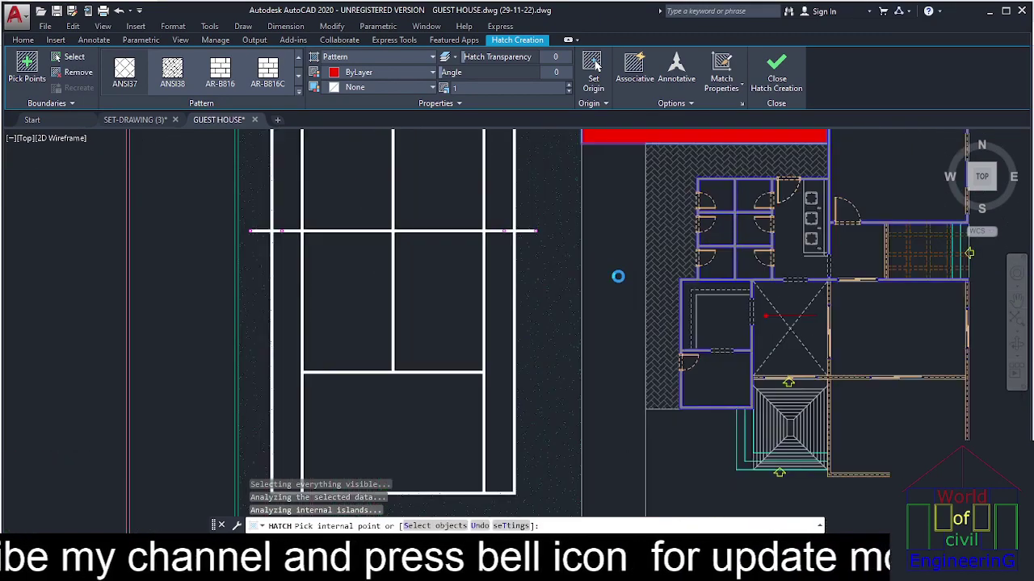
pyautogui.moveTo(618, 276)
pyautogui.mouseDown(button='middle')
pyautogui.moveTo(611, 335)
pyautogui.moveTo(627, 257)
pyautogui.mouseUp(button='middle')
pyautogui.scroll(-2, 627, 257)
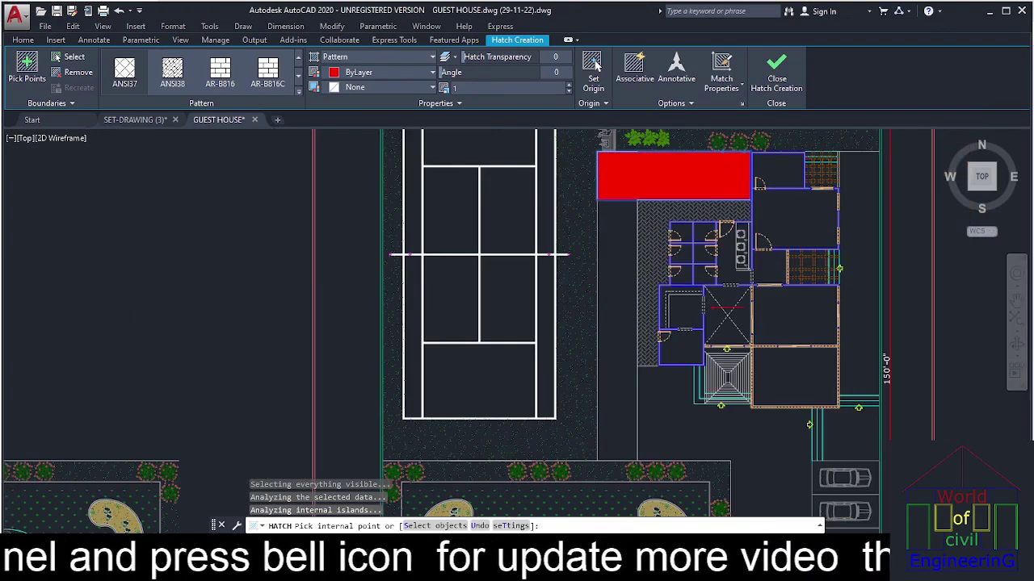
pyautogui.scroll(-2, 620, 274)
pyautogui.press('Escape')
pyautogui.press('Escape')
pyautogui.press('Escape')
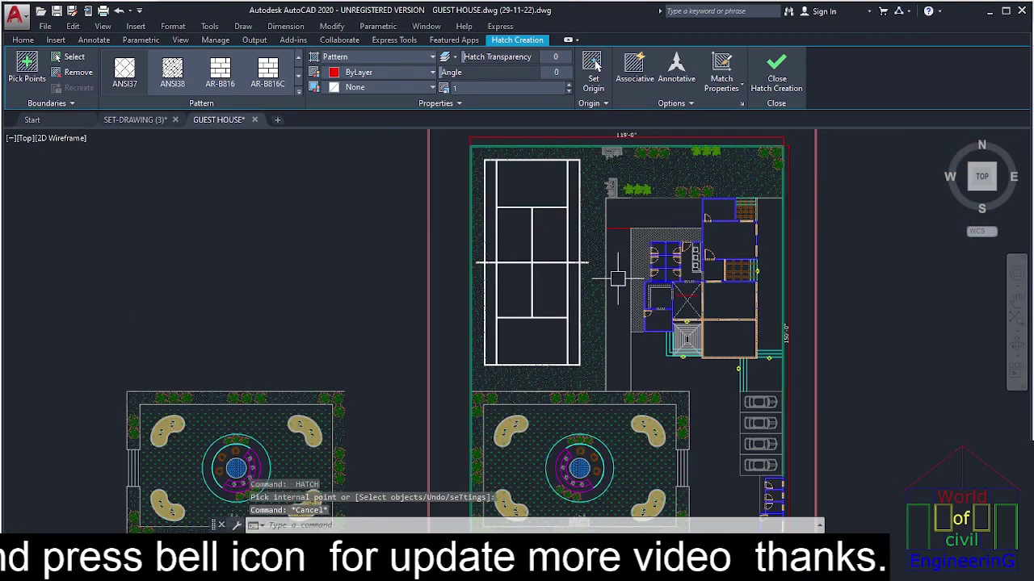
# Draw a second horizontal line across the passage between the sports court and the herringbone strip, level with the kitchen area.
pyautogui.write('l')
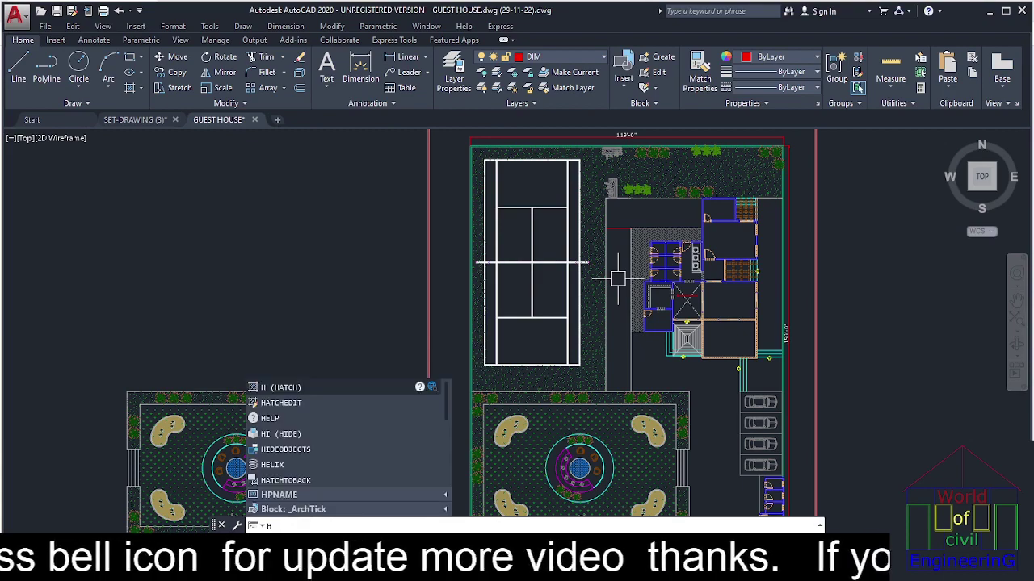
pyautogui.press('Return')
pyautogui.click(630, 301)
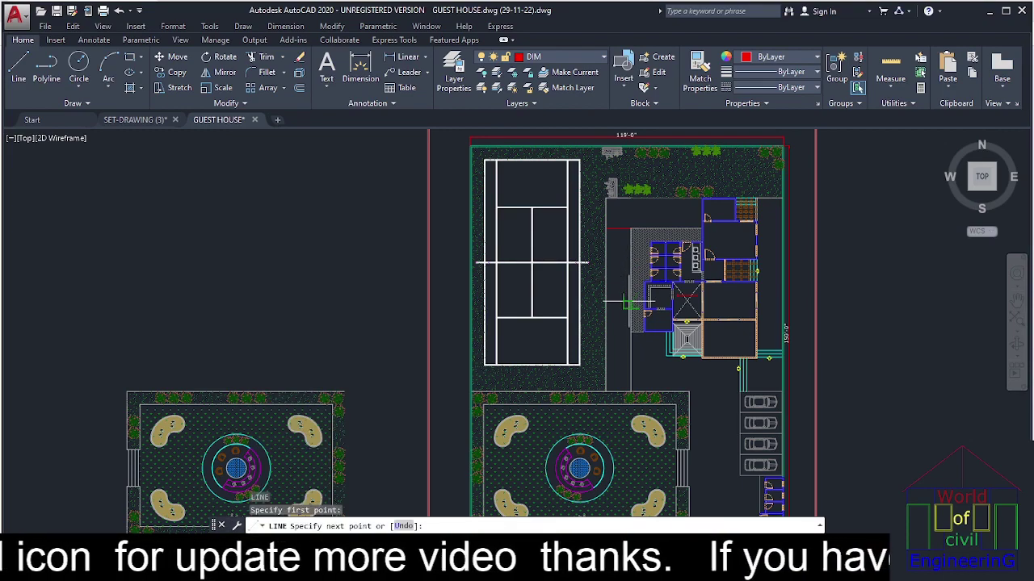
pyautogui.click(605, 301)
pyautogui.scroll(4, 611, 317)
pyautogui.moveTo(611, 314); pyautogui.dragTo(602, 191, button='middle')
pyautogui.press('Escape')
pyautogui.press('Escape')
pyautogui.press('Escape')
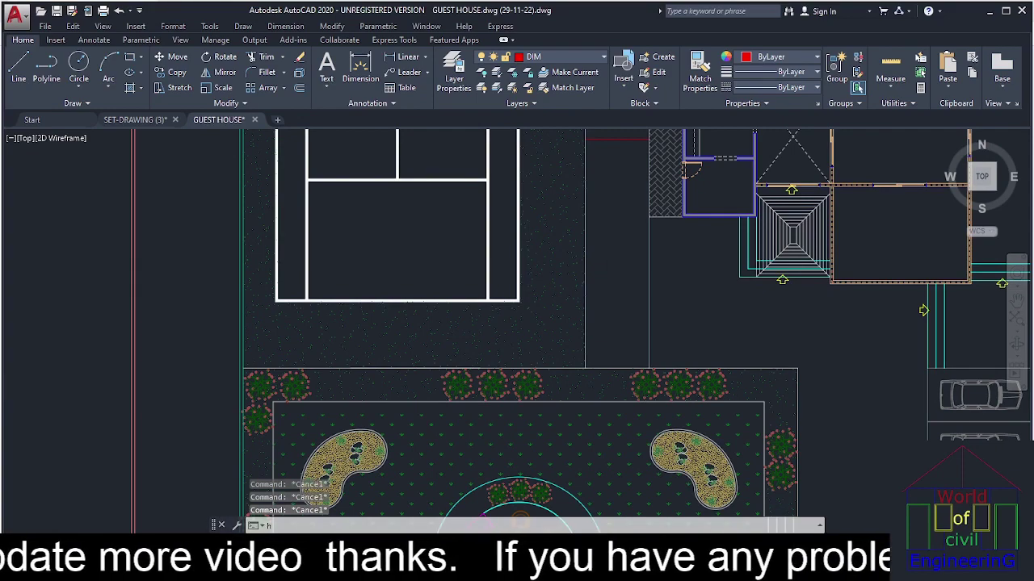
# Try to hatch the two passage sections between the sports court and the herringbone strip.
pyautogui.write('h')
pyautogui.press('Return')
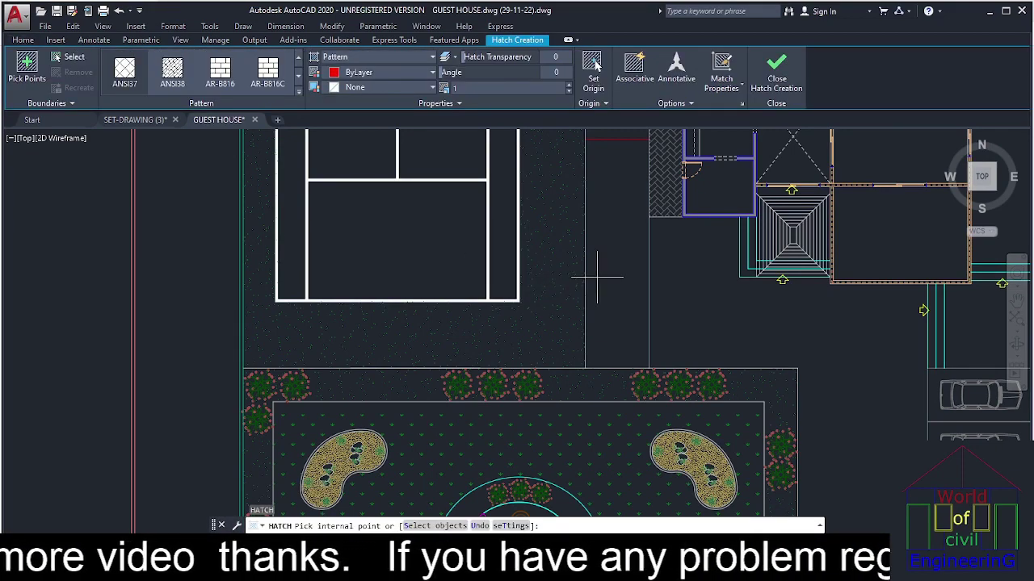
pyautogui.moveTo(592, 299); pyautogui.dragTo(562, 380, button='middle')
pyautogui.click(589, 319)
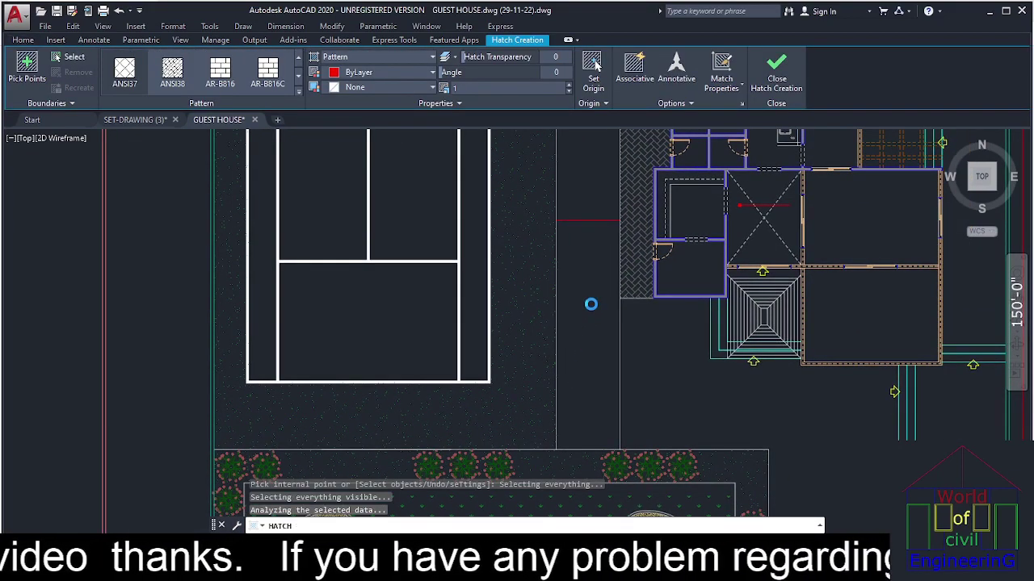
pyautogui.moveTo(596, 300); pyautogui.dragTo(577, 369, button='middle')
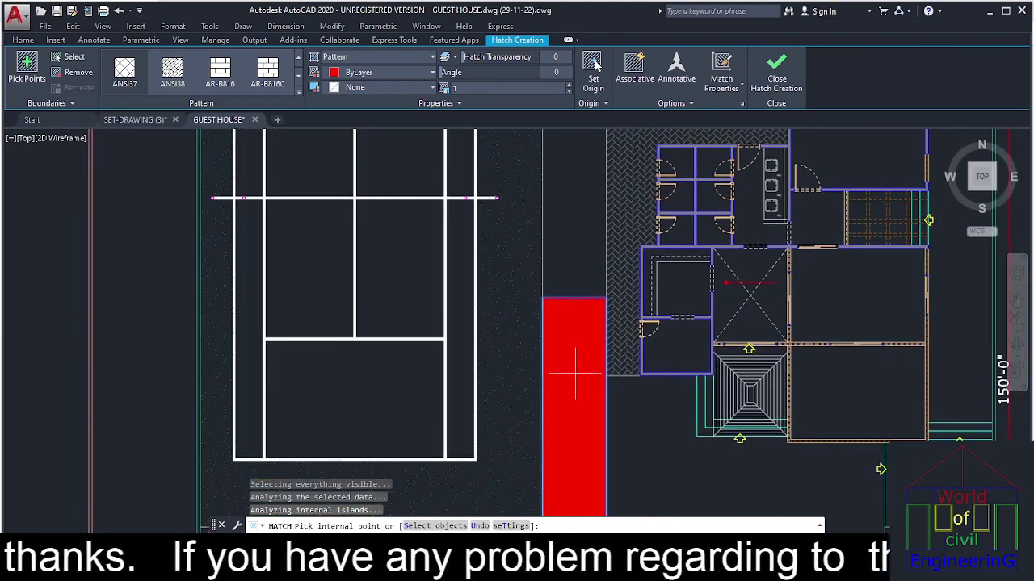
pyautogui.moveTo(579, 257); pyautogui.dragTo(579, 395, button='middle')
pyautogui.click(565, 319)
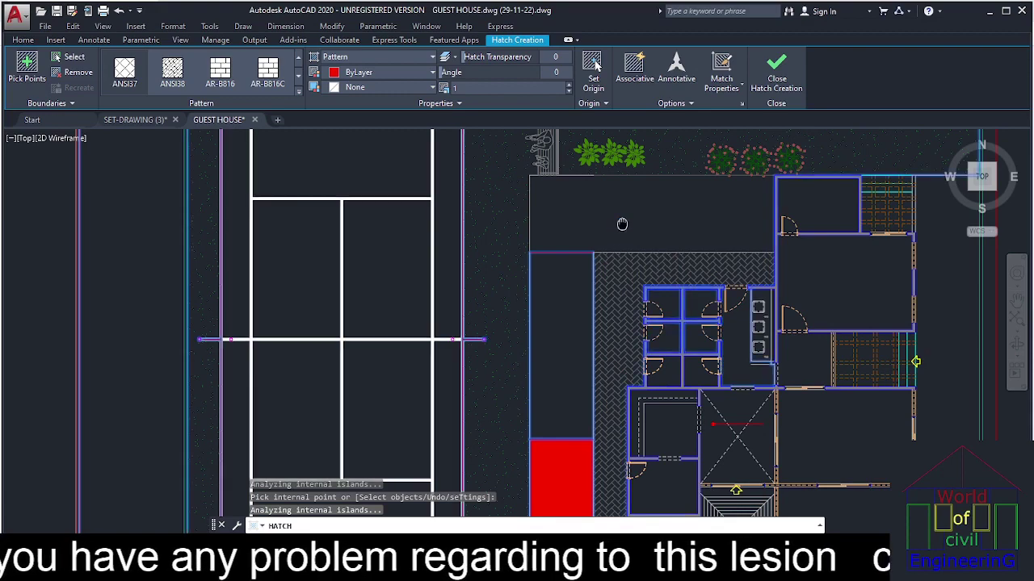
pyautogui.moveTo(618, 224); pyautogui.dragTo(555, 333, button='middle')
pyautogui.scroll(-5, 568, 330)
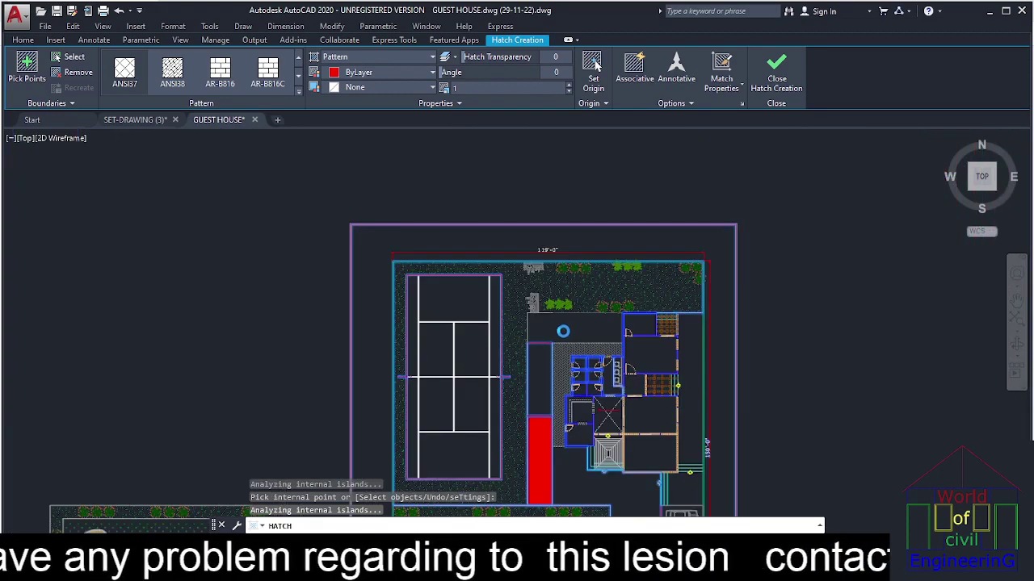
pyautogui.scroll(5, 563, 335)
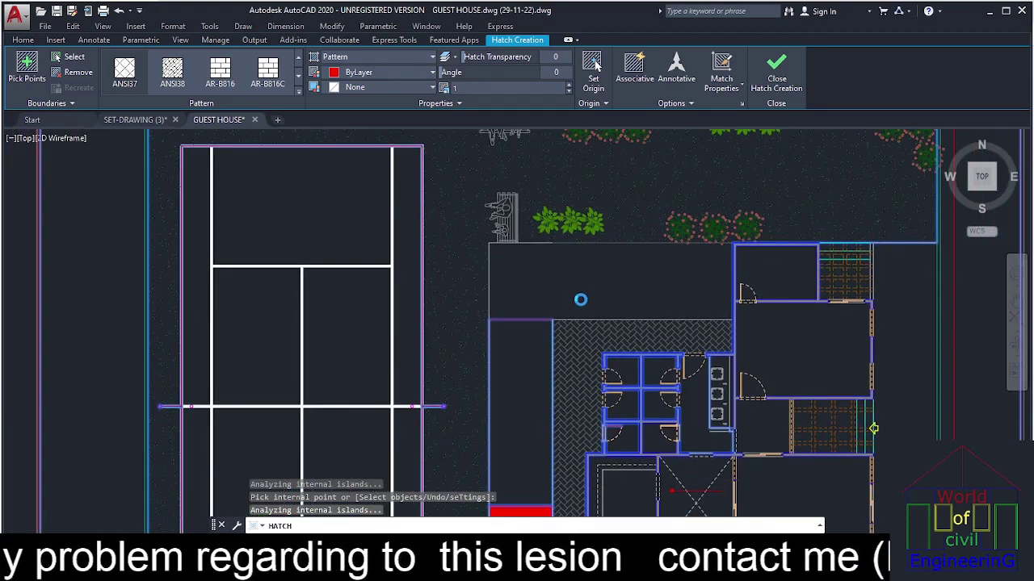
pyautogui.press('Escape')
# Delete the stray hatch covering the building and the ground around the plot.
pyautogui.scroll(-4, 581, 300)
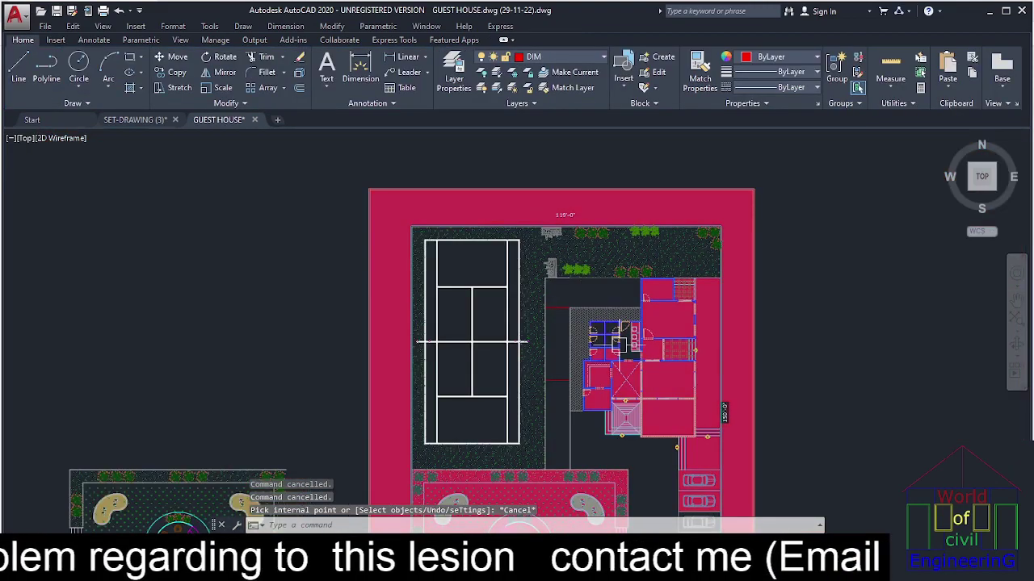
pyautogui.scroll(2, 732, 366)
pyautogui.click(733, 366)
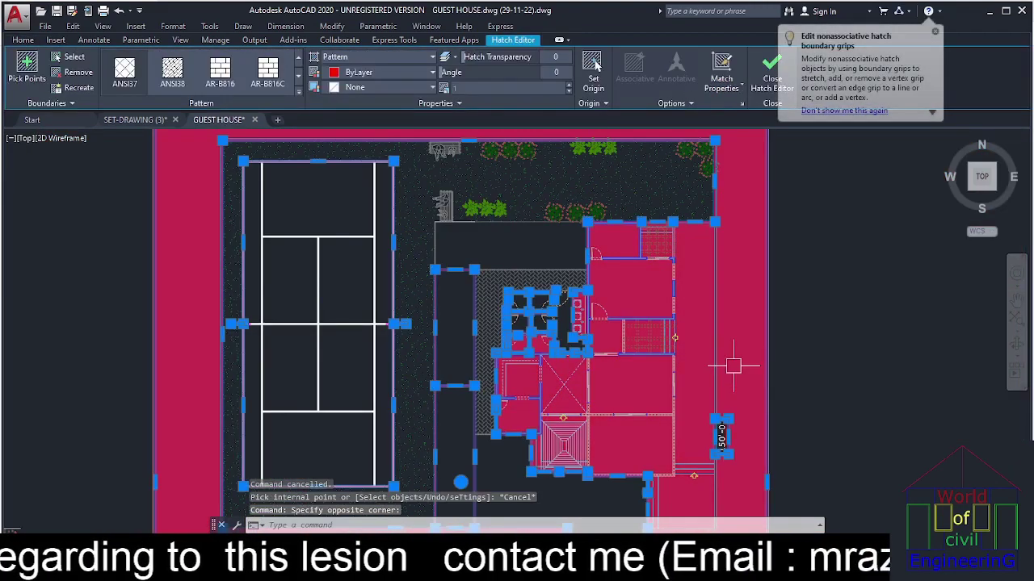
pyautogui.press('Delete')
# Hatch the rectangular area north of the herringbone strip at scale 1, using the current pattern.
pyautogui.moveTo(554, 377); pyautogui.dragTo(666, 285, button='middle')
pyautogui.moveTo(587, 315); pyautogui.dragTo(600, 394, button='middle')
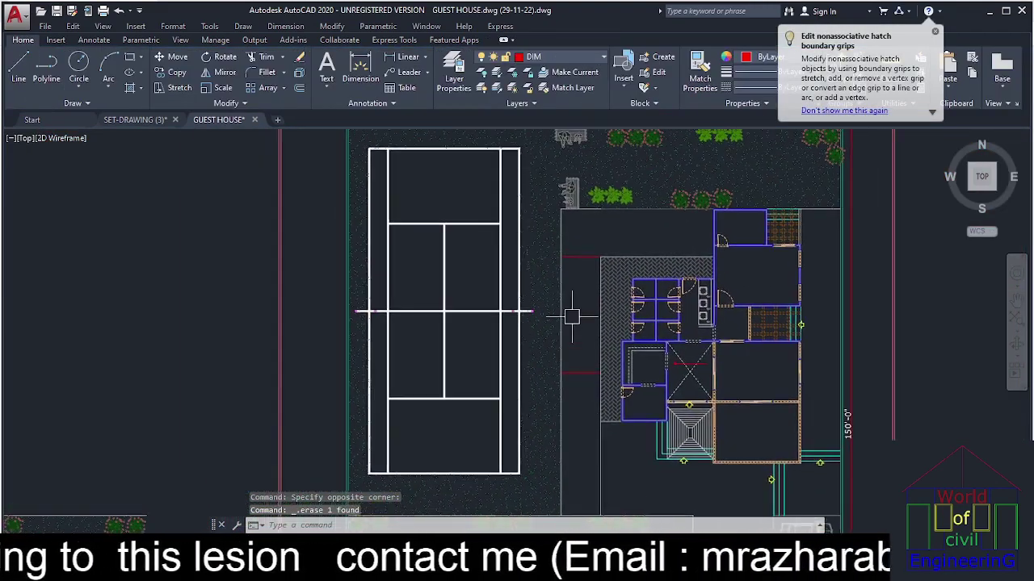
pyautogui.press('Escape')
pyautogui.press('Escape')
pyautogui.press('Escape')
pyautogui.write('h')
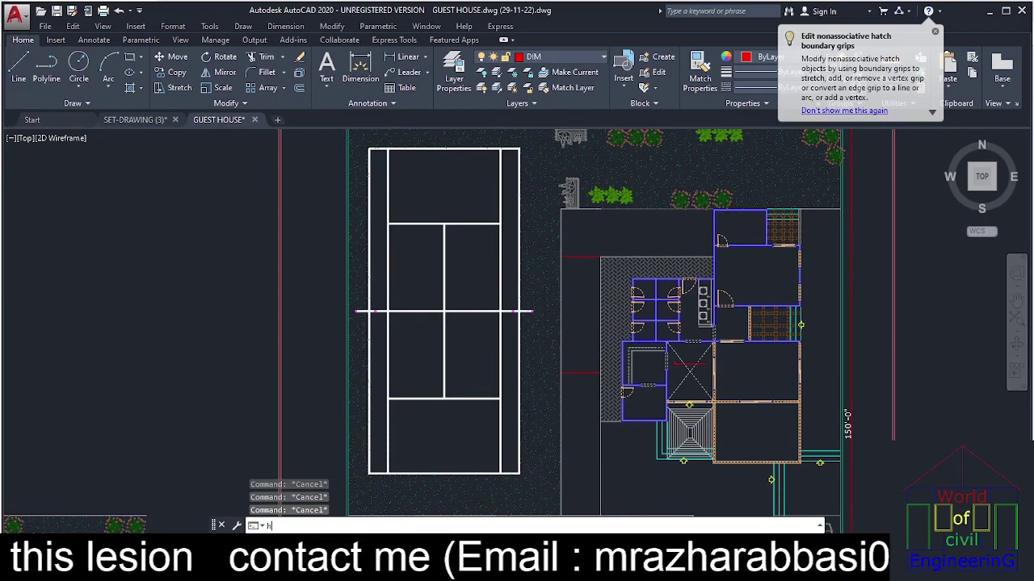
pyautogui.press('Return')
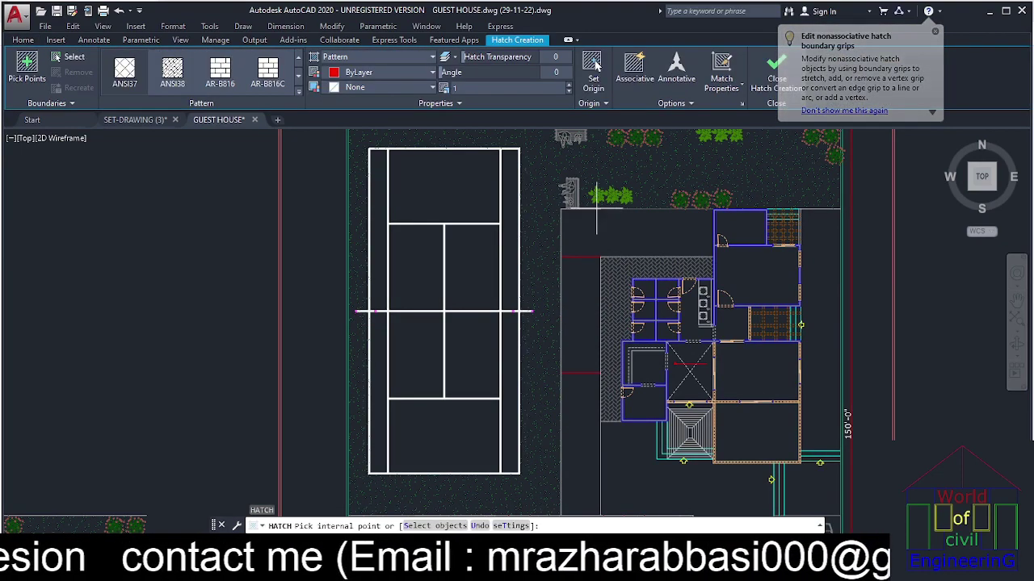
pyautogui.scroll(4, 657, 237)
pyautogui.moveTo(657, 237); pyautogui.dragTo(570, 340, button='middle')
pyautogui.scroll(2, 577, 343)
pyautogui.click(587, 350)
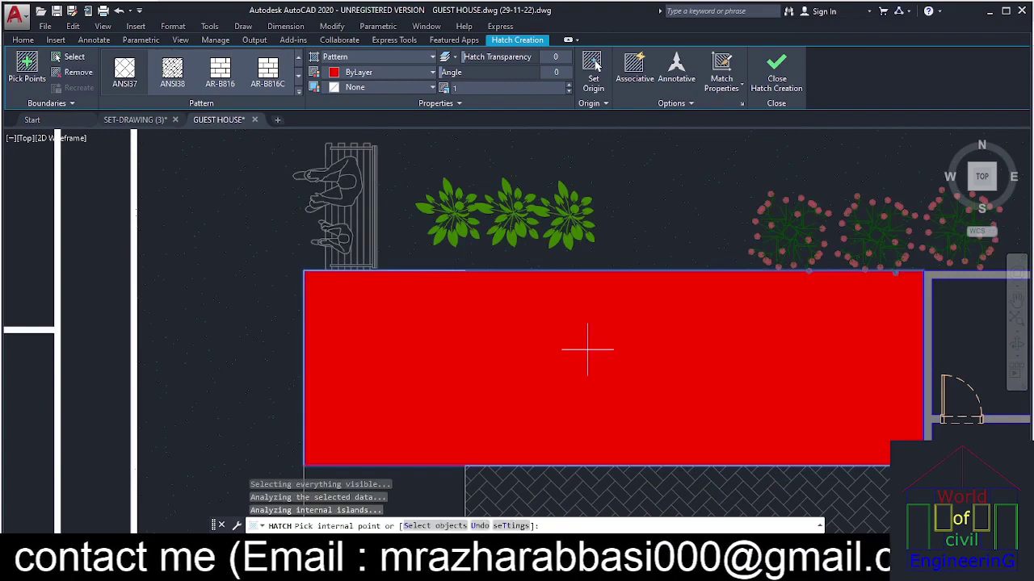
pyautogui.press('Return')
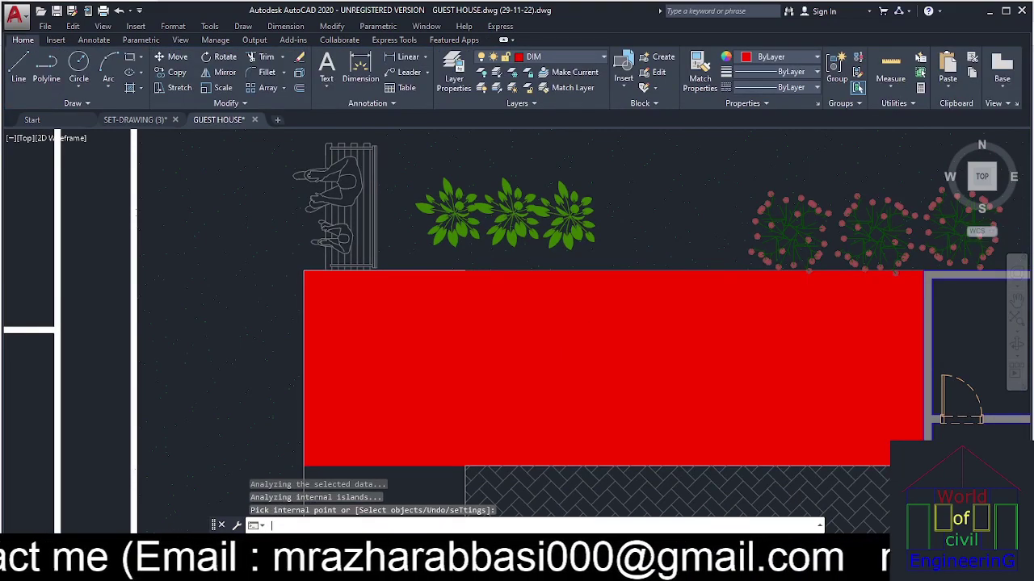
pyautogui.scroll(-5, 566, 339)
pyautogui.press('Return')
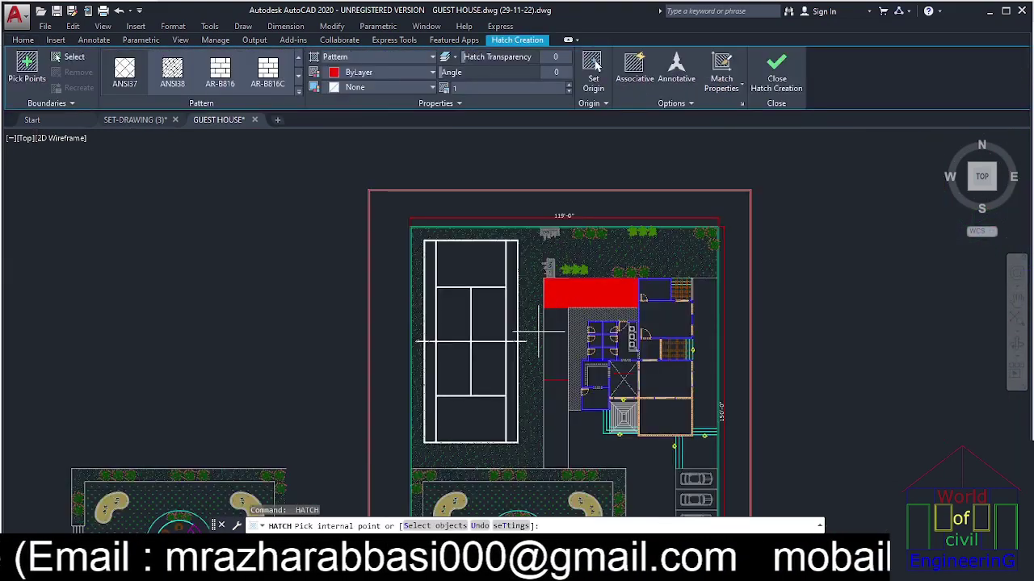
pyautogui.scroll(5, 542, 338)
pyautogui.scroll(-5, 542, 338)
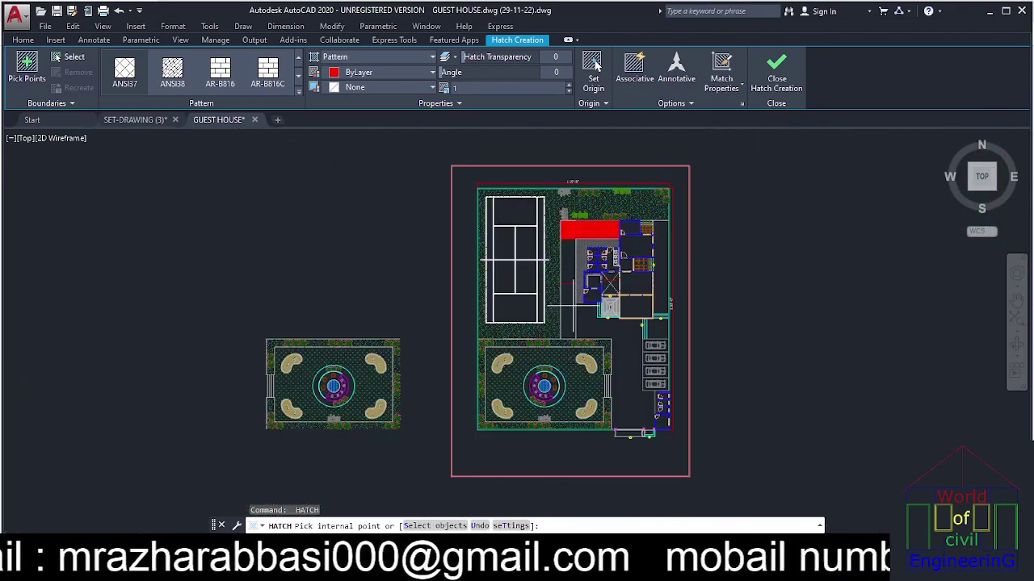
pyautogui.scroll(4, 543, 331)
pyautogui.click(543, 332)
pyautogui.scroll(4, 545, 343)
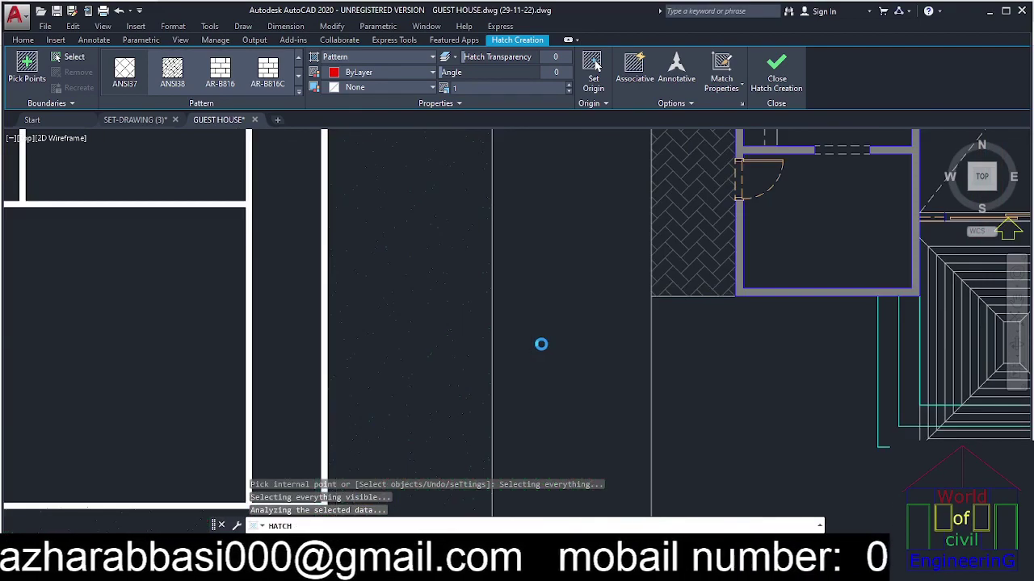
pyautogui.scroll(-2, 545, 343)
pyautogui.press('Escape')
pyautogui.press('Escape')
pyautogui.press('Escape')
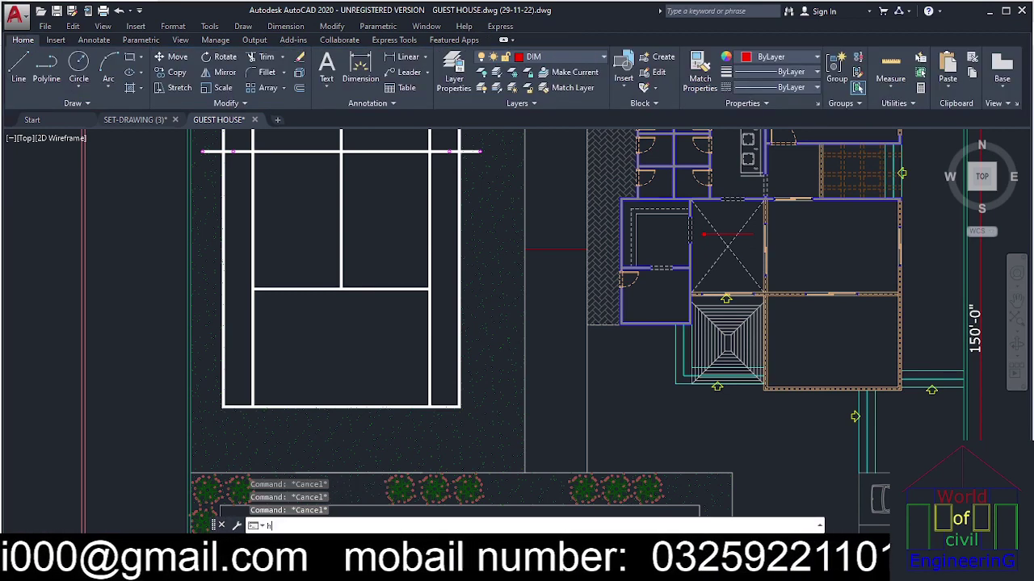
# Hatch the southern section of the passage between the sports court and the herringbone strip at scale 1.
pyautogui.press('Return')
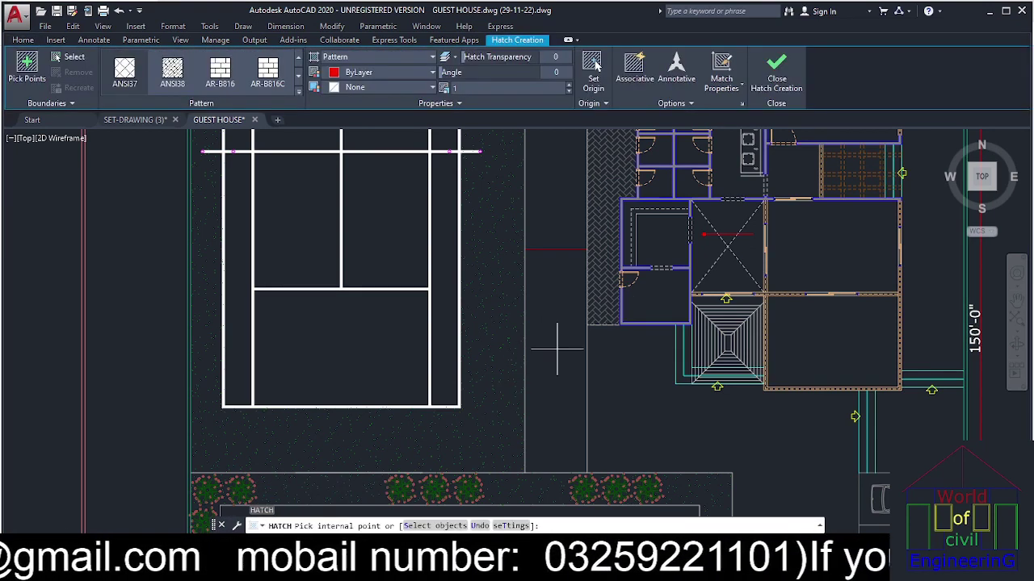
pyautogui.click(557, 353)
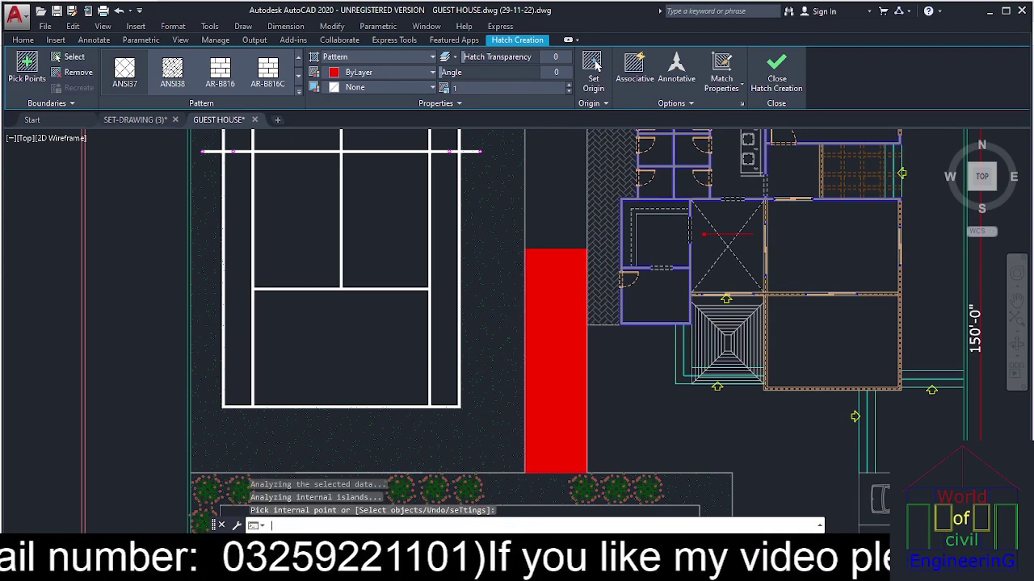
pyautogui.moveTo(580, 227)
pyautogui.mouseDown(button='middle')
pyautogui.moveTo(533, 330)
pyautogui.moveTo(547, 378)
pyautogui.mouseUp(button='middle')
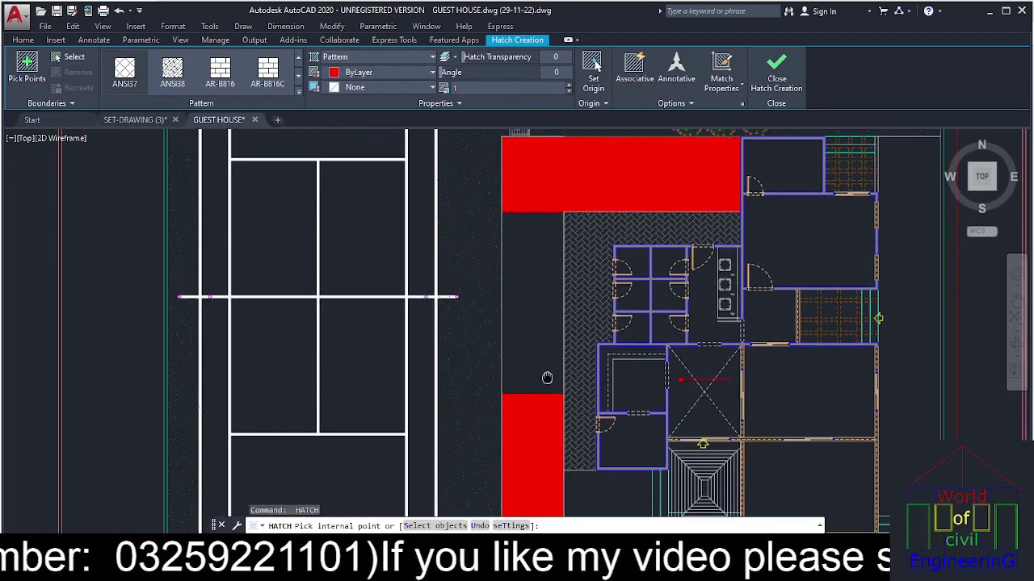
# Hatch the remaining middle section of the passage between the sports court and the herringbone strip at scale 1.
pyautogui.scroll(3, 536, 371)
pyautogui.click(536, 398)
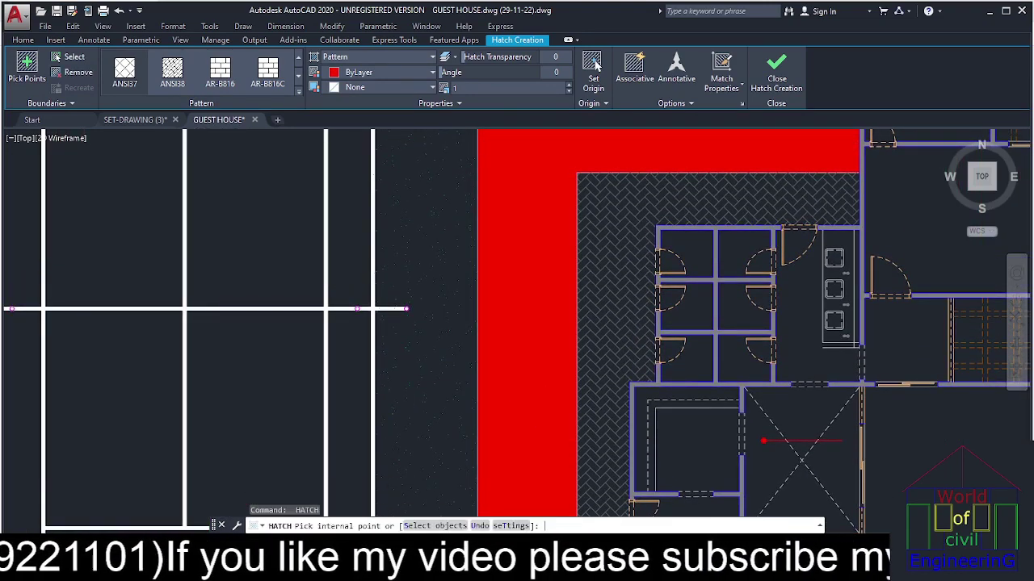
pyautogui.scroll(-2, 551, 371)
pyautogui.press('Escape')
pyautogui.press('Escape')
pyautogui.press('Escape')
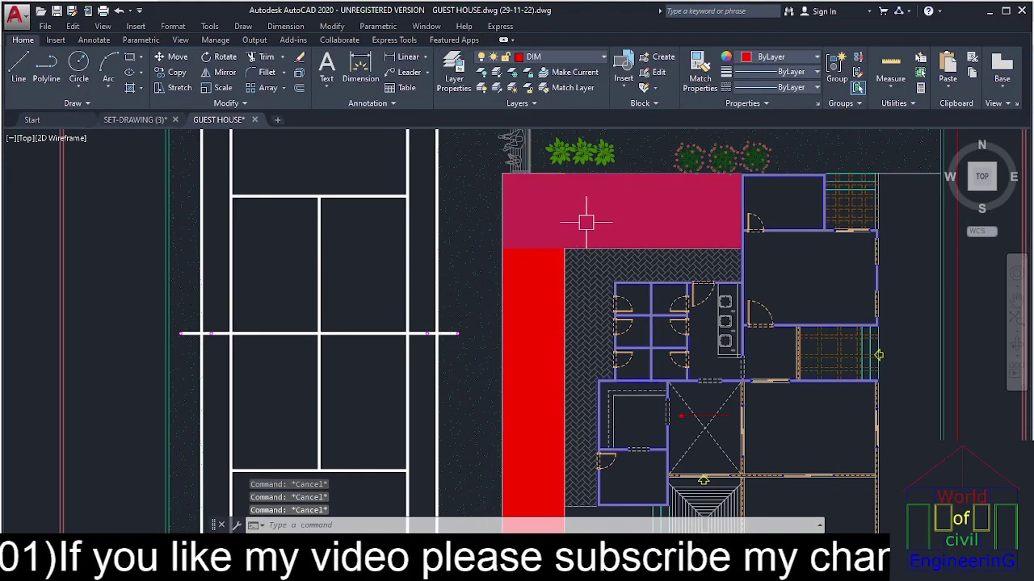
# Match the three red passage hatches to the properties of the ground hatch around the sports court.
pyautogui.write('ma')
pyautogui.press('Return')
pyautogui.click(636, 156)
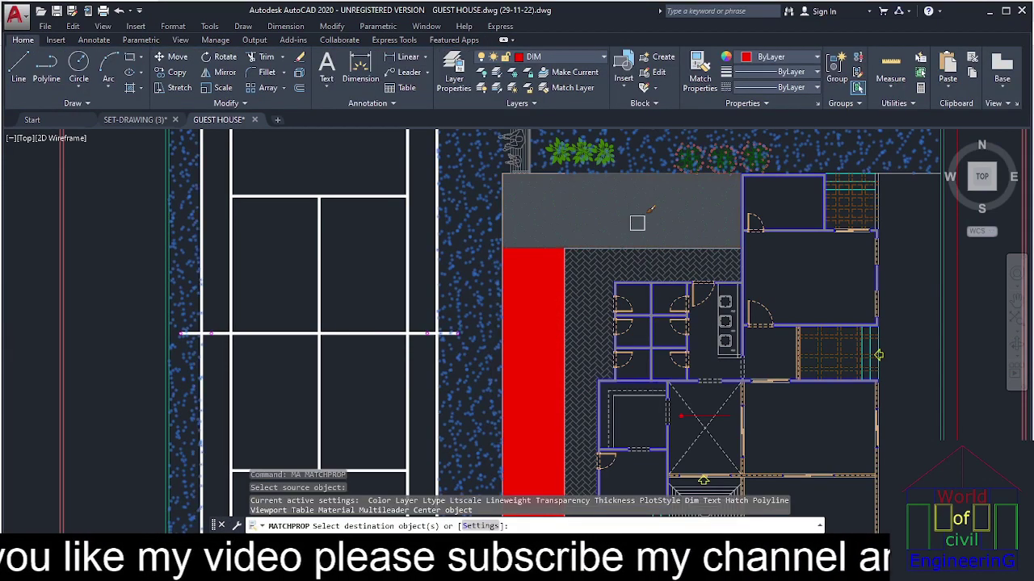
pyautogui.click(637, 224)
pyautogui.click(560, 258)
pyautogui.scroll(-3, 549, 291)
pyautogui.scroll(2, 545, 347)
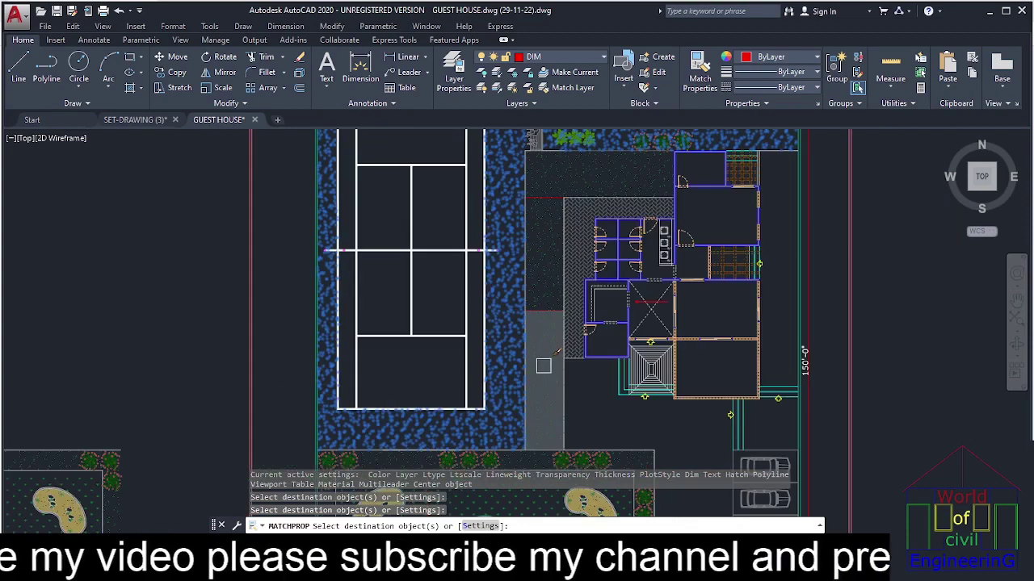
pyautogui.click(544, 367)
pyautogui.press('Escape')
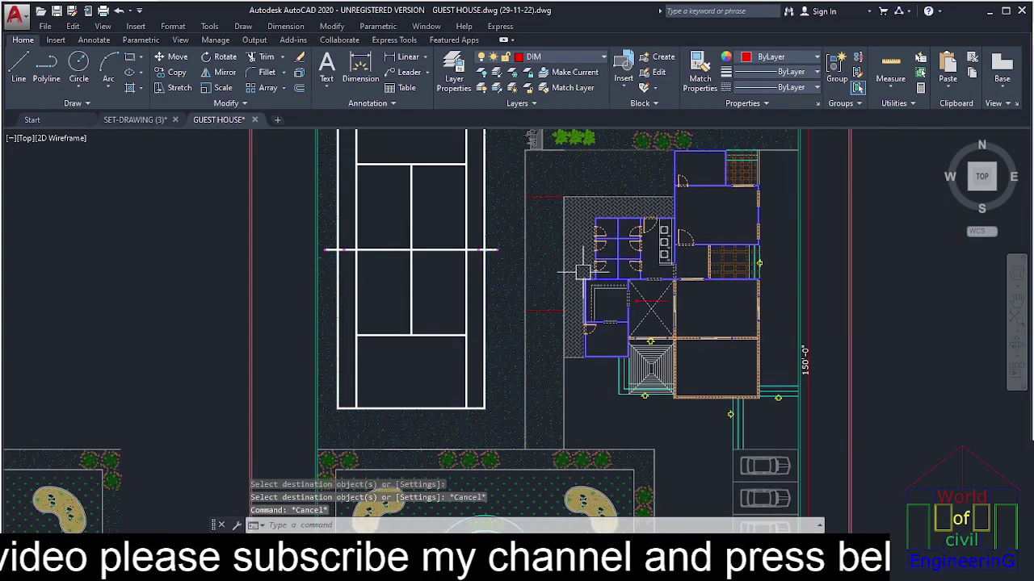
# Delete the two red divider lines crossing the passage beside the herringbone strip.
pyautogui.scroll(2, 536, 302)
pyautogui.click(549, 314)
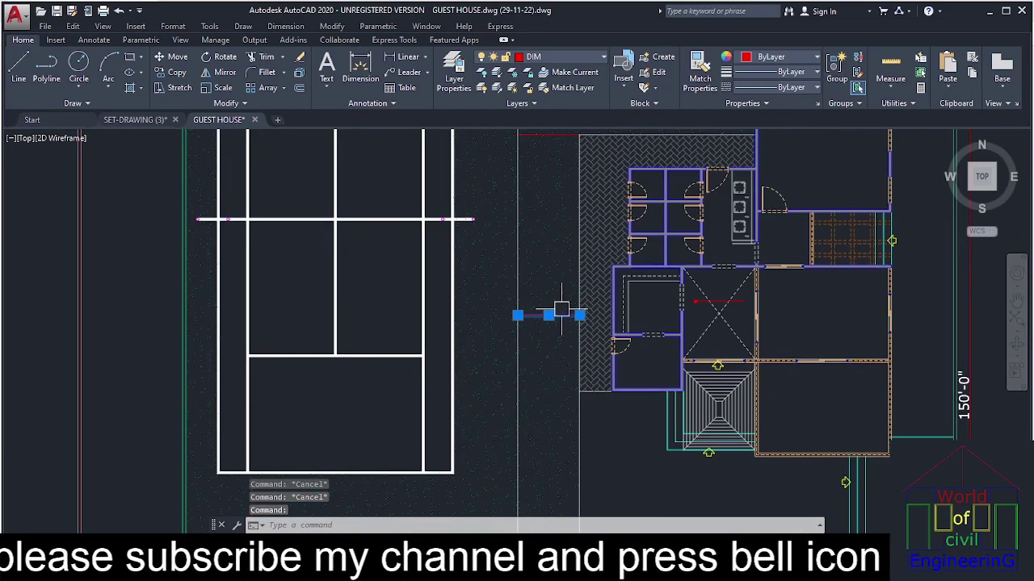
pyautogui.press('Delete')
pyautogui.moveTo(560, 269); pyautogui.dragTo(566, 402, button='middle')
pyautogui.click(554, 267)
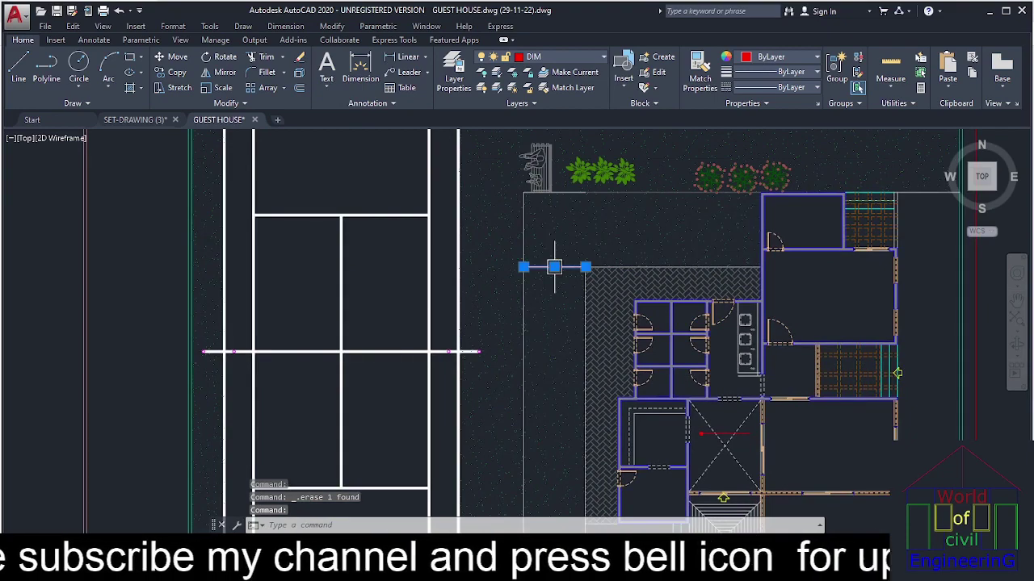
pyautogui.press('Delete')
pyautogui.scroll(-4, 566, 279)
pyautogui.moveTo(578, 319); pyautogui.dragTo(579, 251, button='middle')
pyautogui.scroll(2, 642, 341)
pyautogui.moveTo(641, 345); pyautogui.dragTo(644, 238, button='middle')
pyautogui.moveTo(685, 430)
pyautogui.mouseDown(button='middle')
pyautogui.moveTo(683, 313)
pyautogui.moveTo(683, 363)
pyautogui.mouseUp(button='middle')
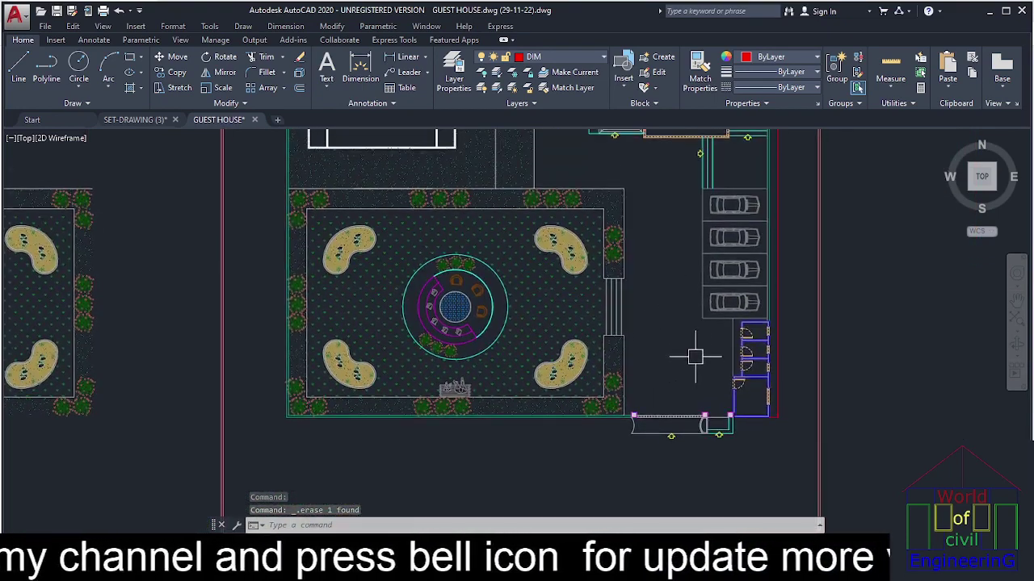
pyautogui.write('l')
pyautogui.press('Return')
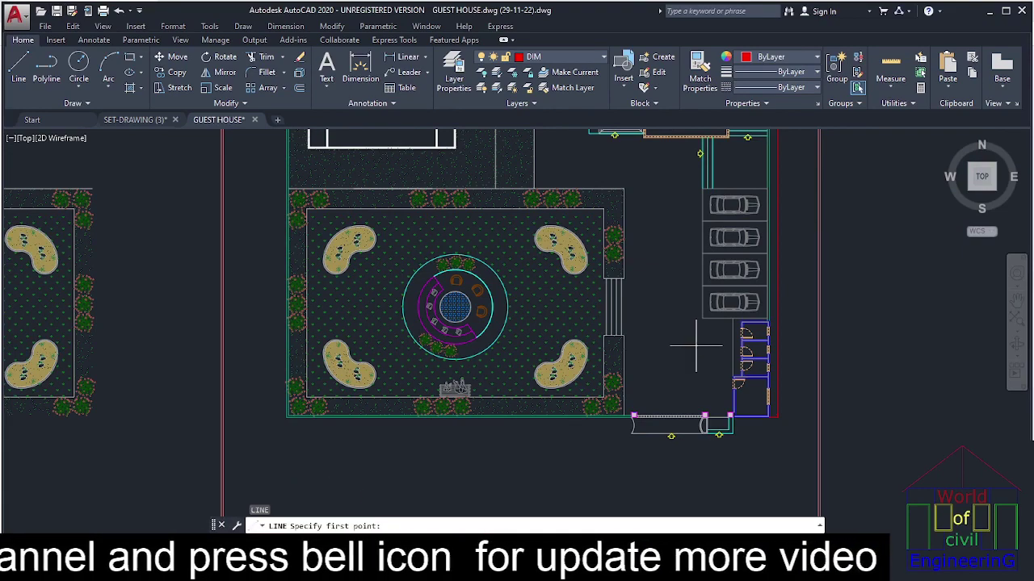
pyautogui.scroll(-5, 695, 346)
pyautogui.moveTo(672, 272); pyautogui.dragTo(673, 301, button='middle')
pyautogui.press('Escape')
pyautogui.scroll(3, 673, 301)
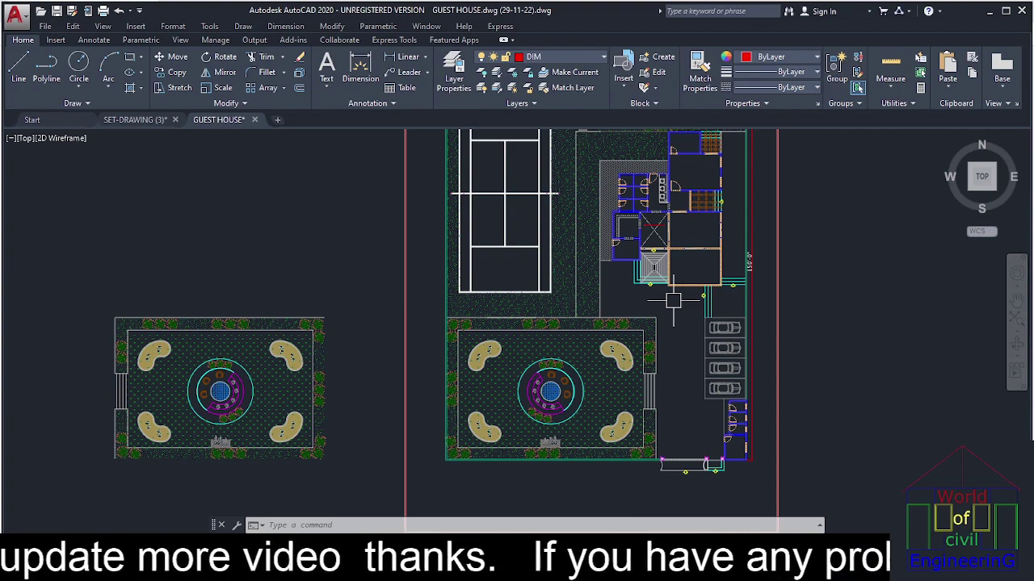
pyautogui.press('Escape')
pyautogui.press('Escape')
pyautogui.press('Escape')
pyautogui.scroll(6, 684, 309)
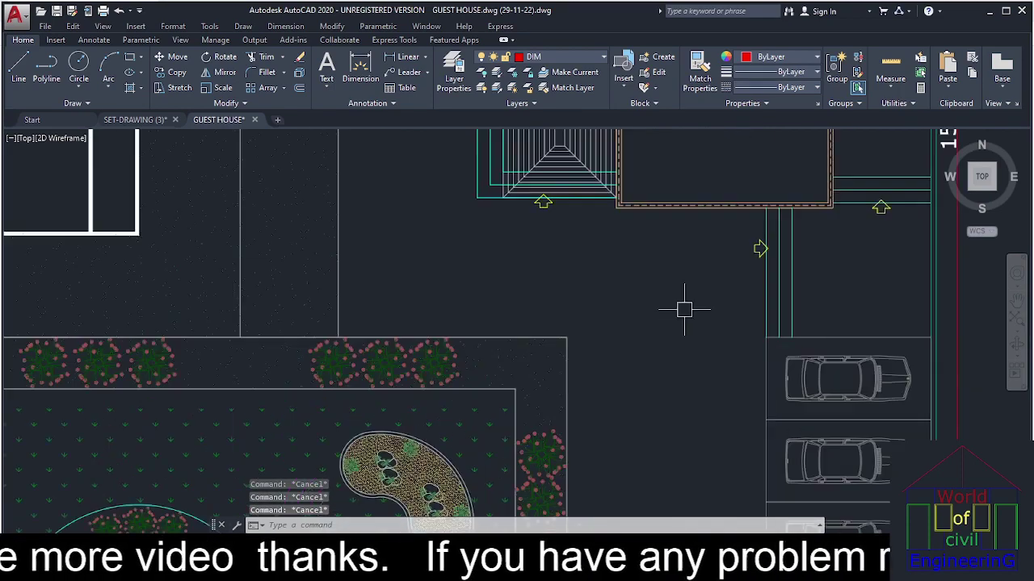
pyautogui.scroll(-8, 684, 310)
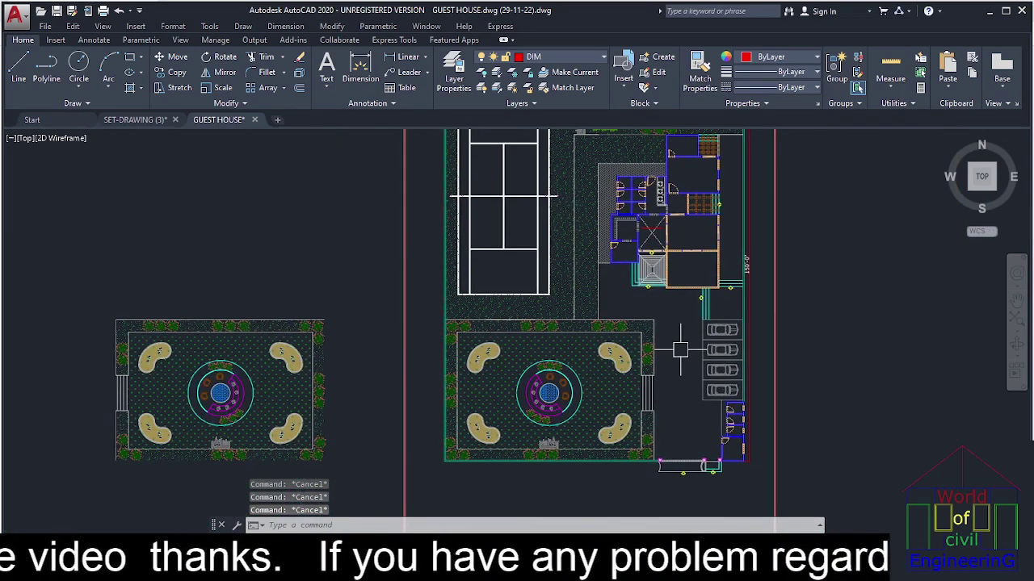
# Try to hatch the open driveway between the garden and the parking bays with the current pattern at scale 1.
pyautogui.write('h')
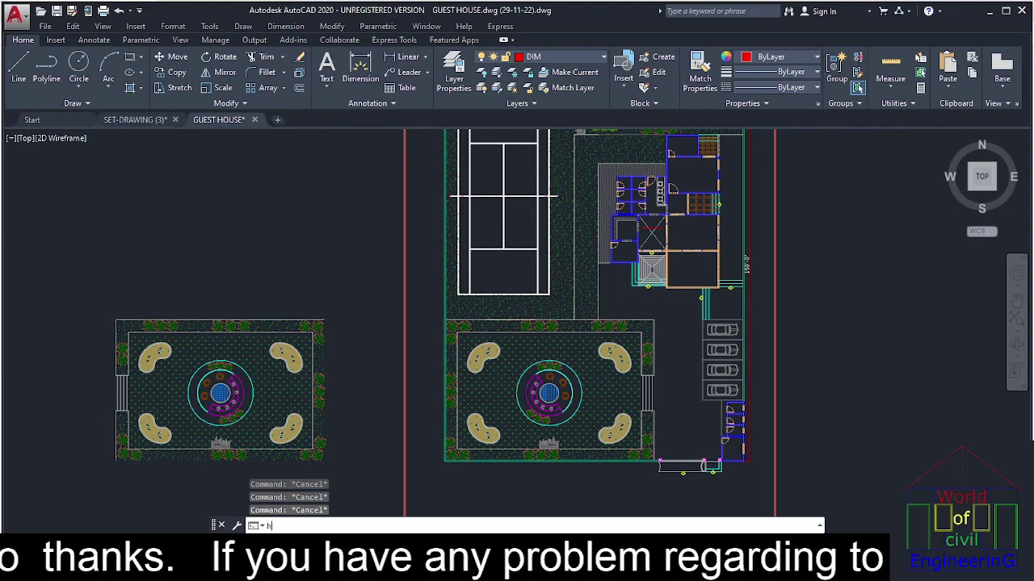
pyautogui.press('Return')
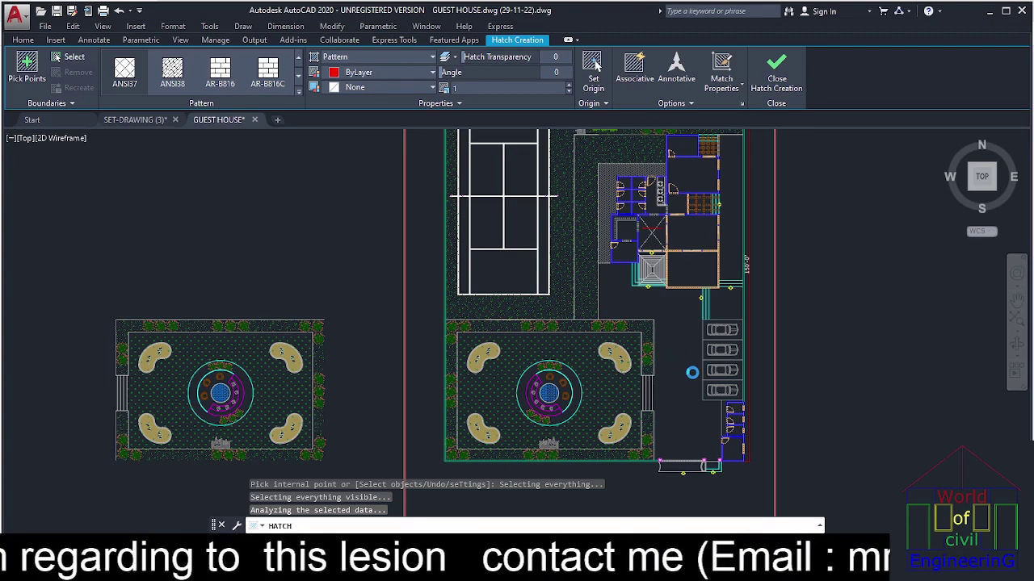
pyautogui.scroll(4, 692, 372)
pyautogui.scroll(-4, 692, 373)
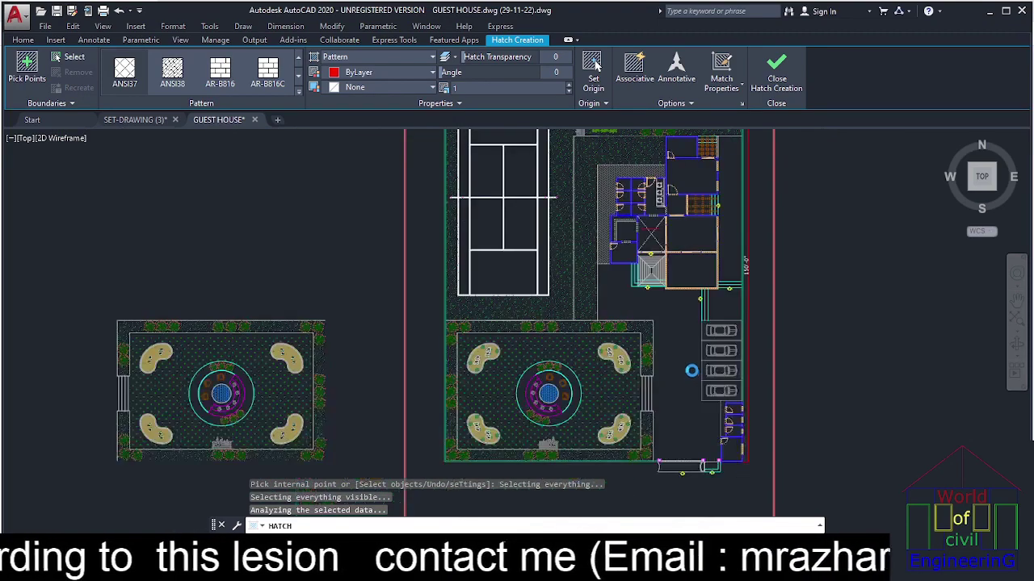
pyautogui.scroll(2, 677, 332)
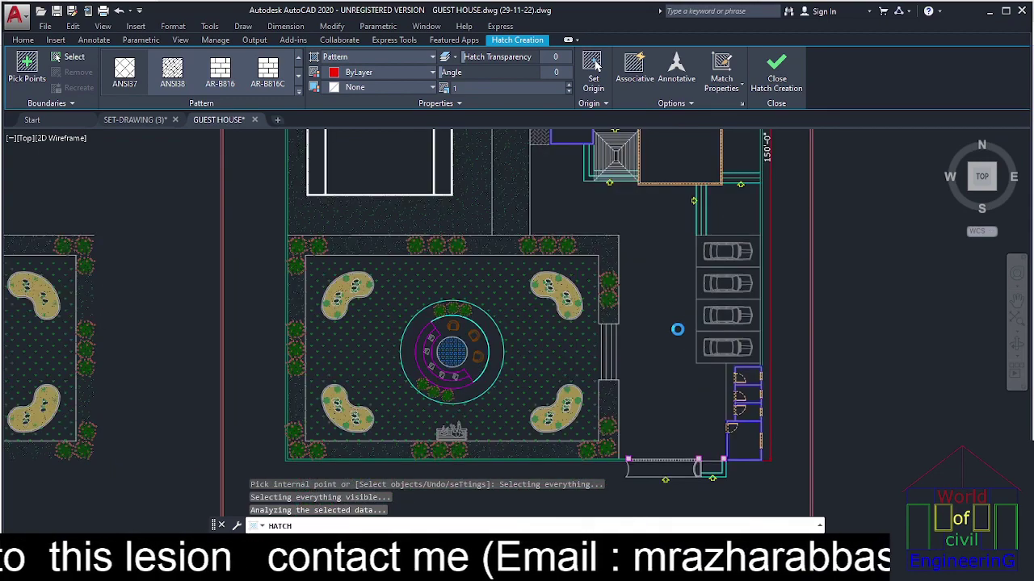
pyautogui.moveTo(677, 330); pyautogui.dragTo(684, 387, button='middle')
pyautogui.scroll(-4, 675, 385)
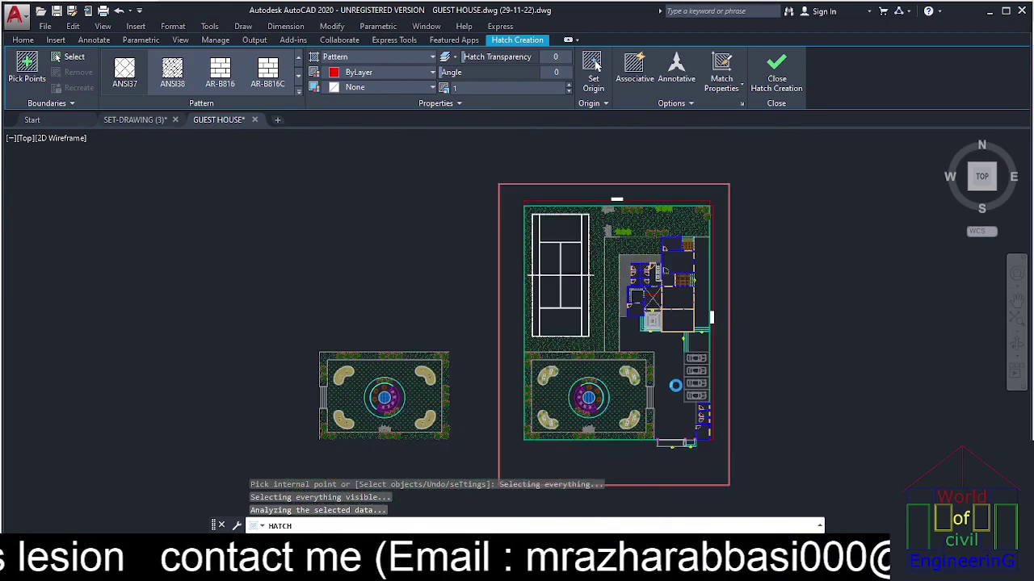
pyautogui.scroll(2, 675, 385)
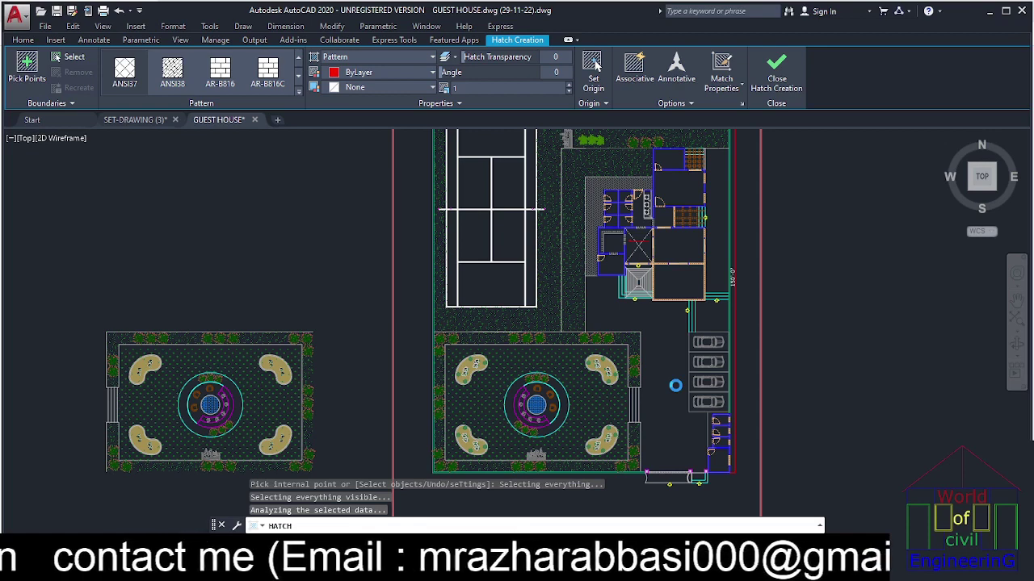
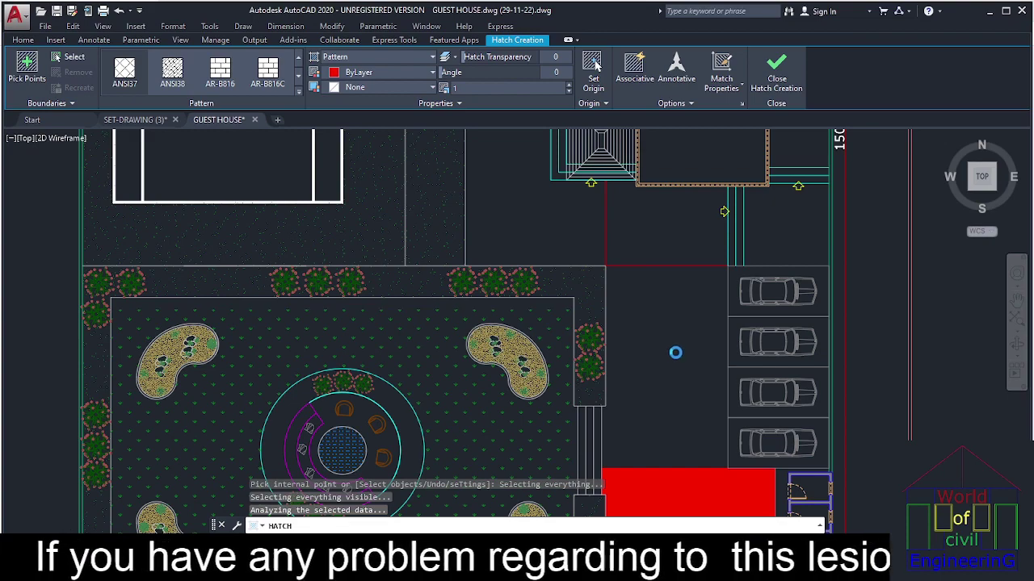
pyautogui.scroll(-2, 676, 352)
pyautogui.press('Escape')
pyautogui.press('Escape')
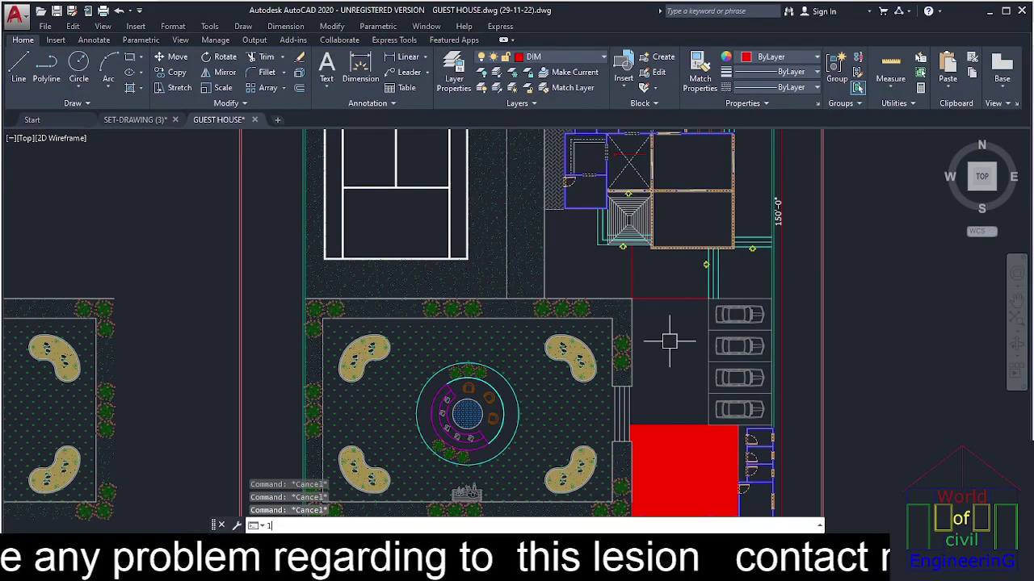
# Draw a line across the driveway from the divider between the second and third parking bays to the garden's east edge.
pyautogui.press('Return')
pyautogui.click(697, 364)
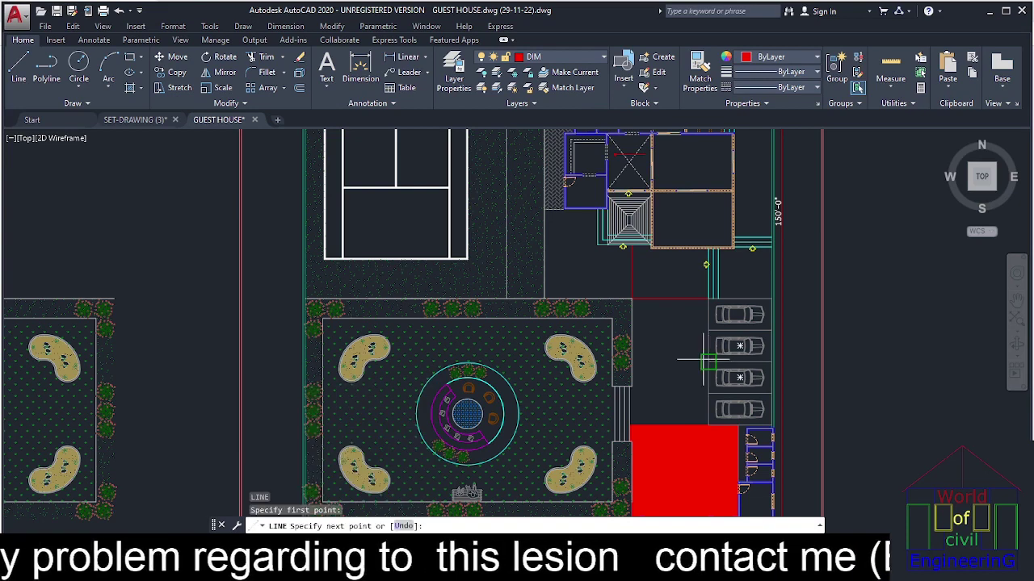
pyautogui.click(630, 360)
pyautogui.press('Escape')
pyautogui.press('Escape')
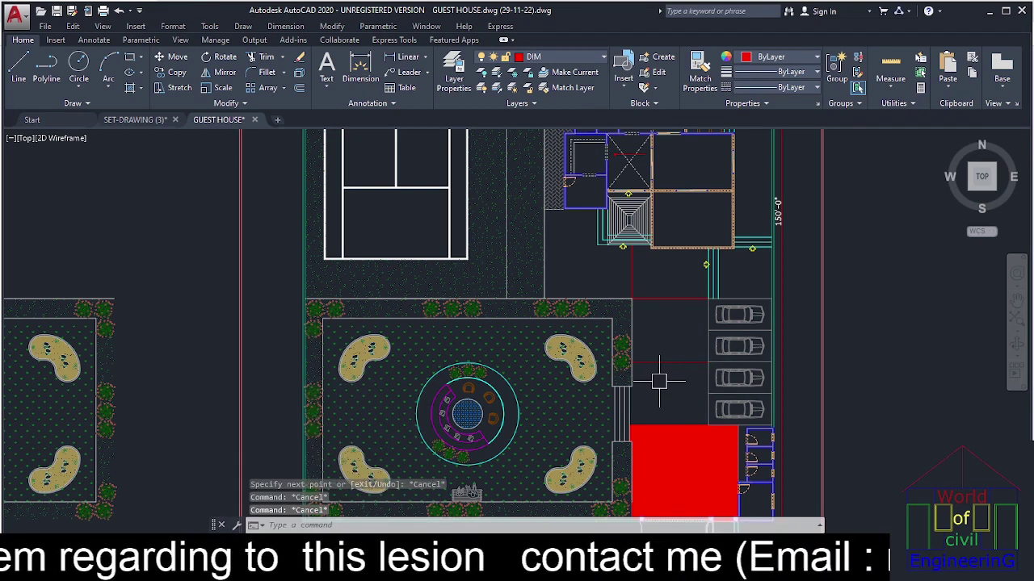
# Try to hatch the driveway sections beside the parking bays, on both sides of the new dividing line, at scale 1.
pyautogui.write('h')
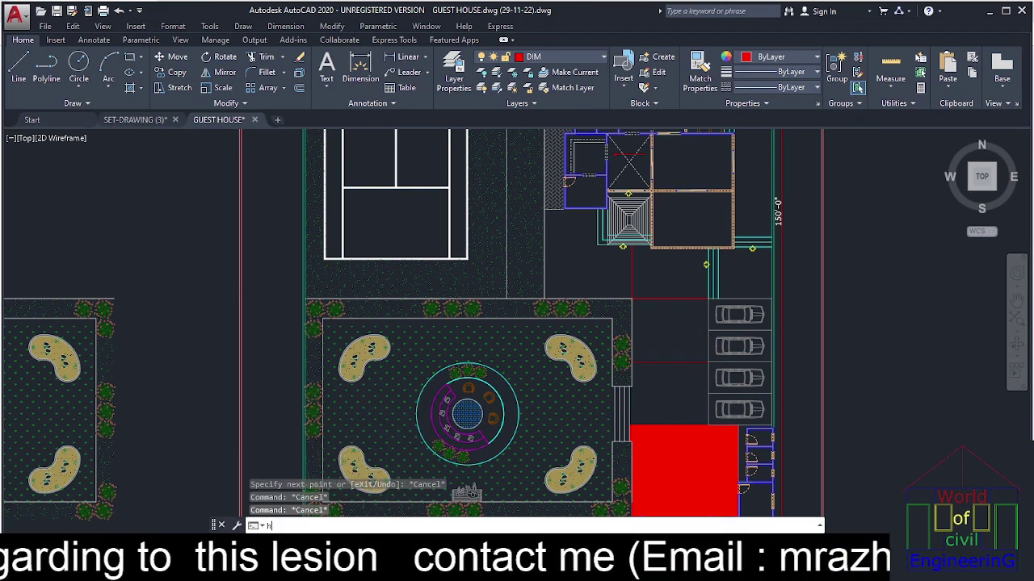
pyautogui.press('Return')
pyautogui.scroll(4, 665, 336)
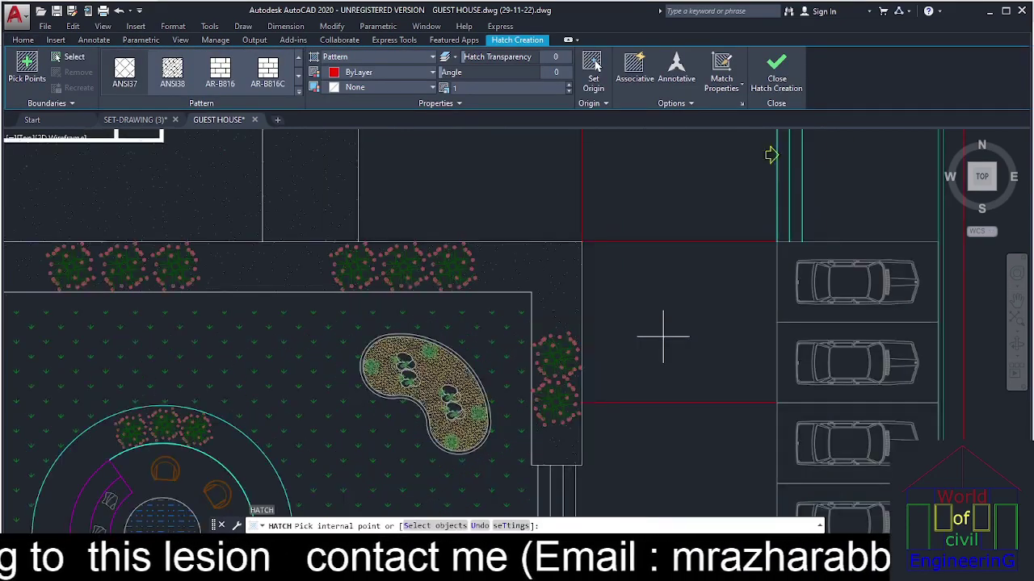
pyautogui.scroll(-2, 662, 337)
pyautogui.scroll(-2, 662, 337)
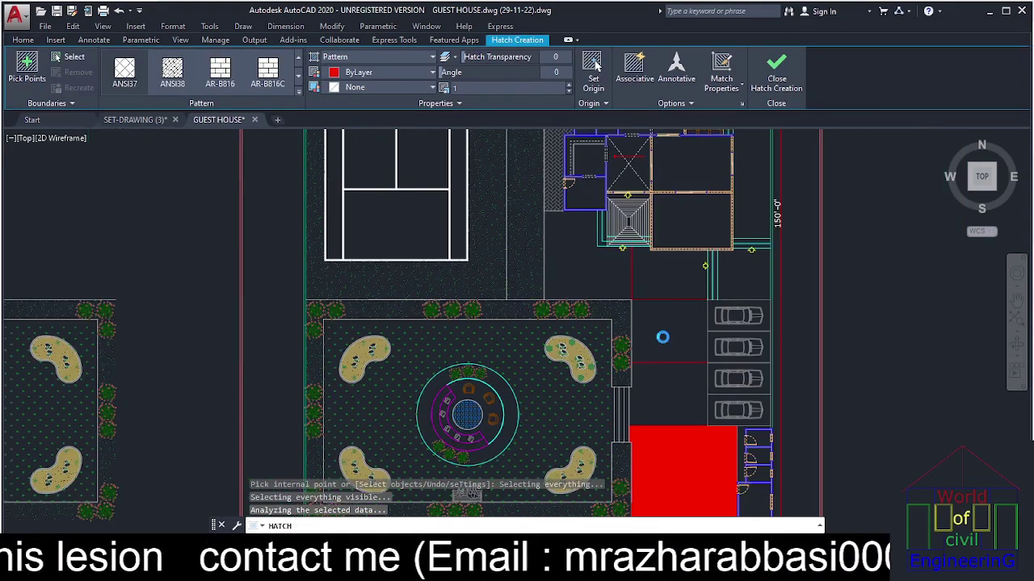
pyautogui.scroll(2, 662, 337)
pyautogui.moveTo(666, 359); pyautogui.dragTo(657, 296, button='middle')
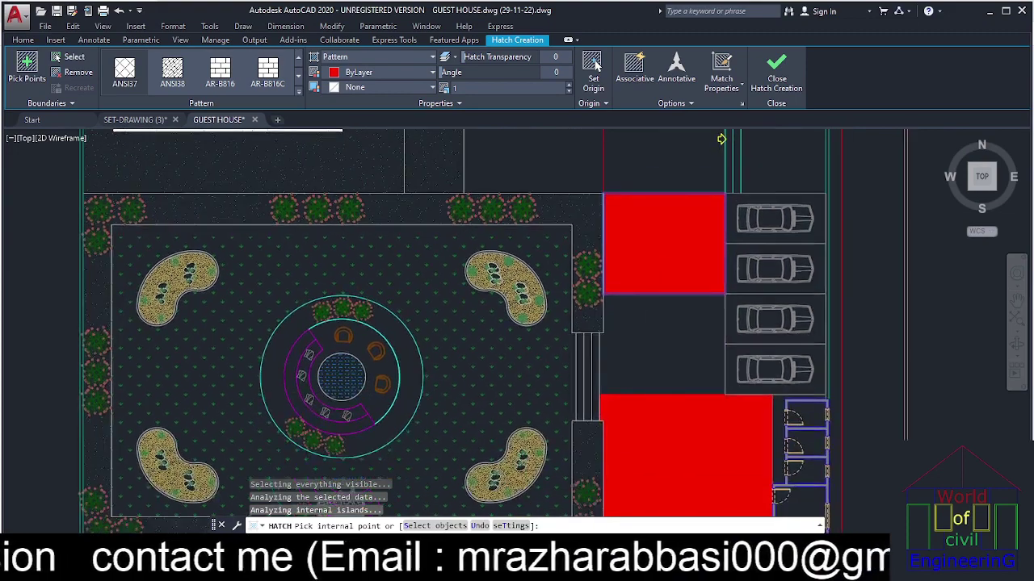
pyautogui.scroll(2, 656, 296)
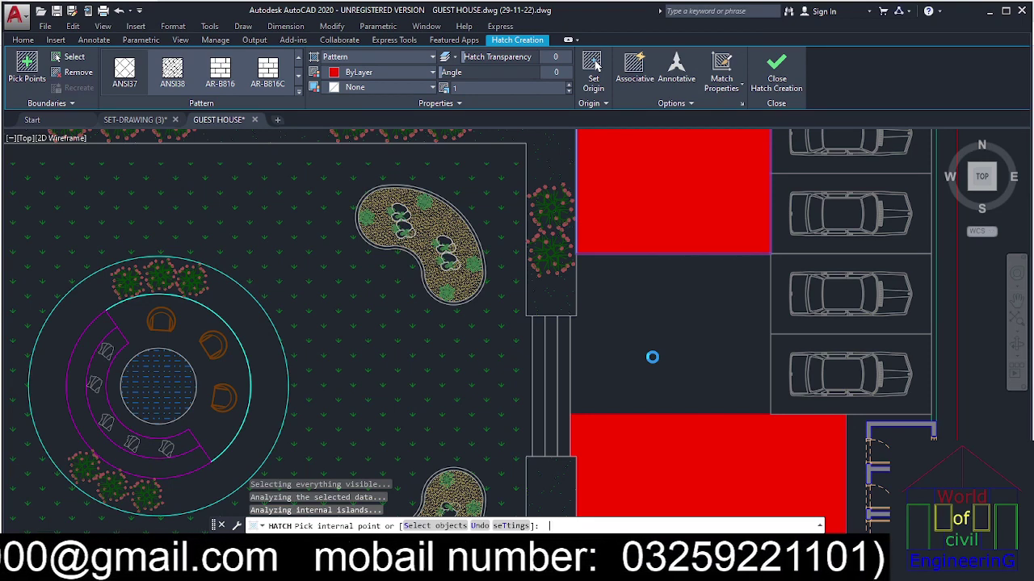
pyautogui.scroll(-3, 653, 357)
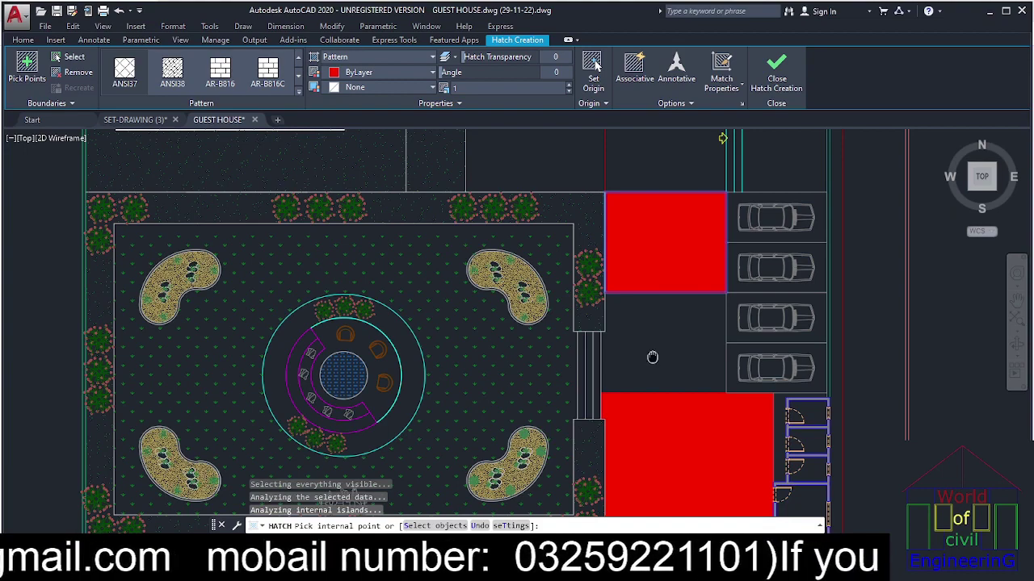
pyautogui.moveTo(652, 357); pyautogui.dragTo(647, 396, button='middle')
pyautogui.moveTo(638, 233)
pyautogui.mouseDown(button='middle')
pyautogui.moveTo(638, 394)
pyautogui.moveTo(644, 368)
pyautogui.mouseUp(button='middle')
pyautogui.scroll(-5, 642, 381)
pyautogui.scroll(5, 642, 383)
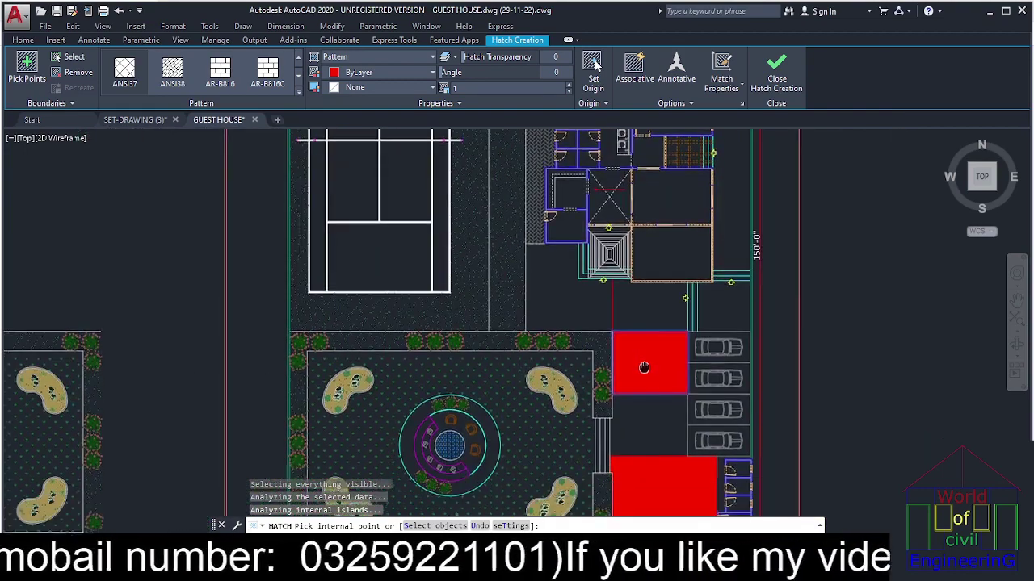
pyautogui.press('Escape')
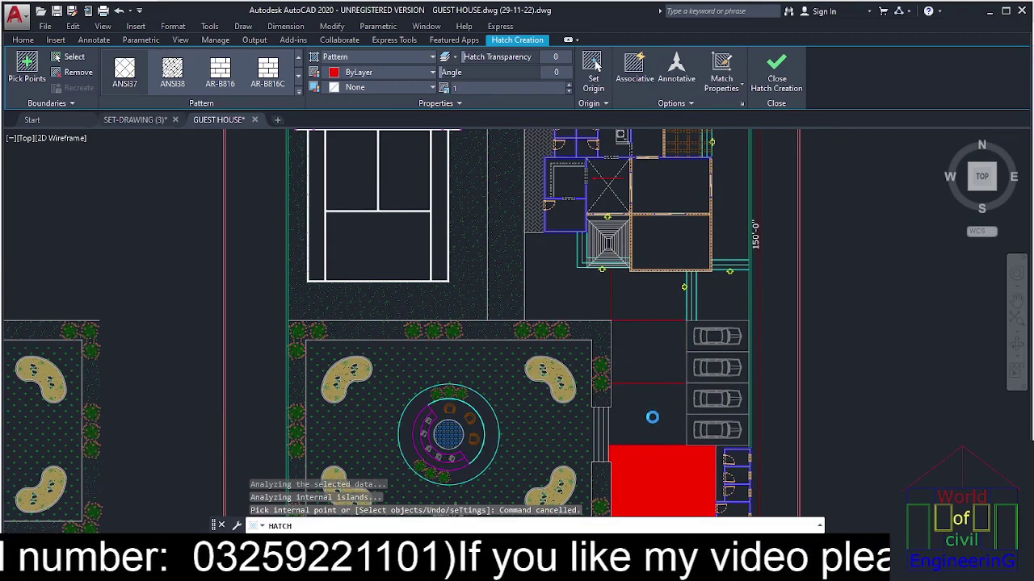
pyautogui.press('Escape')
pyautogui.press('Escape')
pyautogui.scroll(4, 646, 414)
pyautogui.press('Escape')
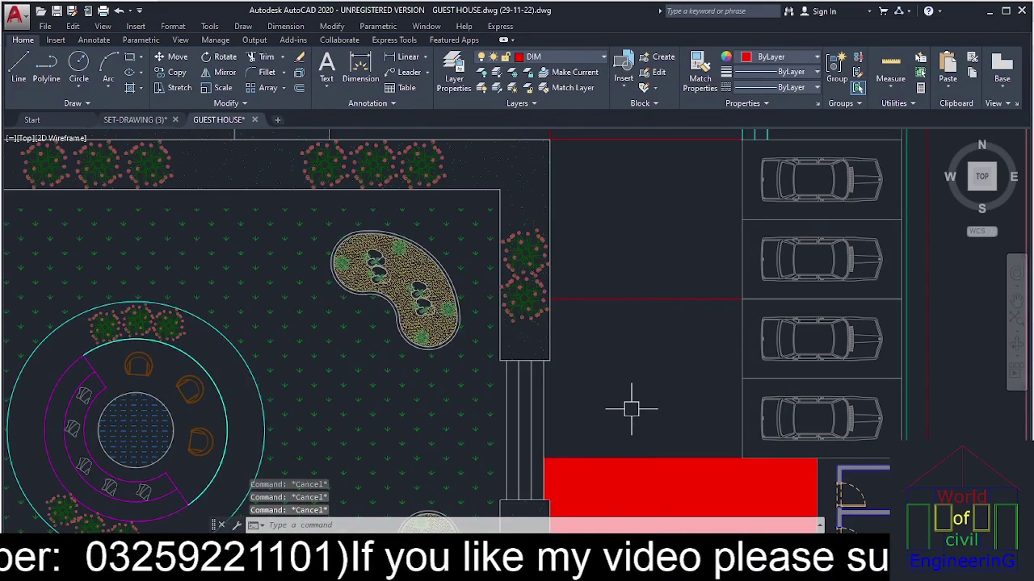
# Try to fill both driveway sections beside the parking bays with a single hatch at scale 1.
pyautogui.write('h')
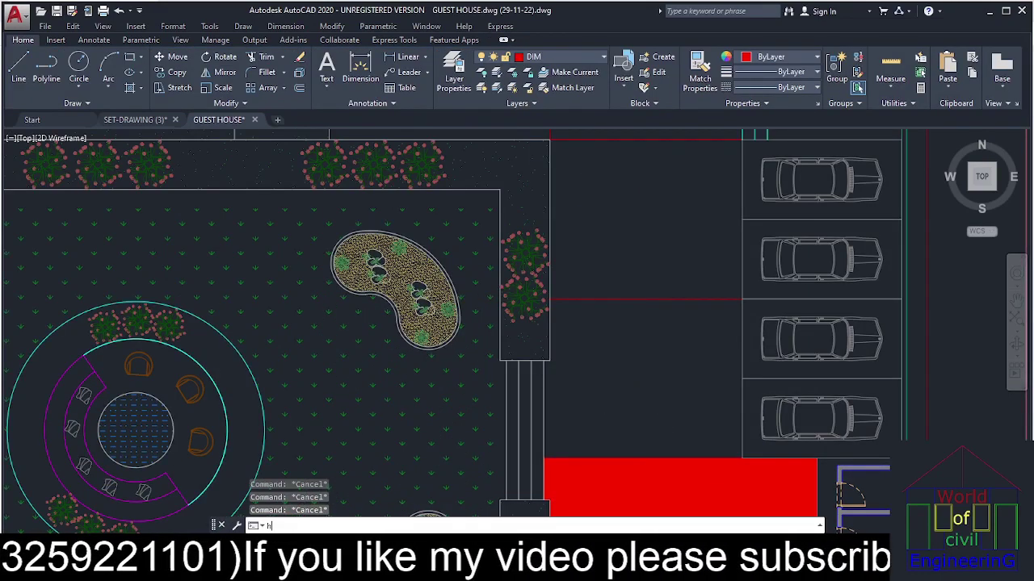
pyautogui.press('Return')
pyautogui.click(646, 400)
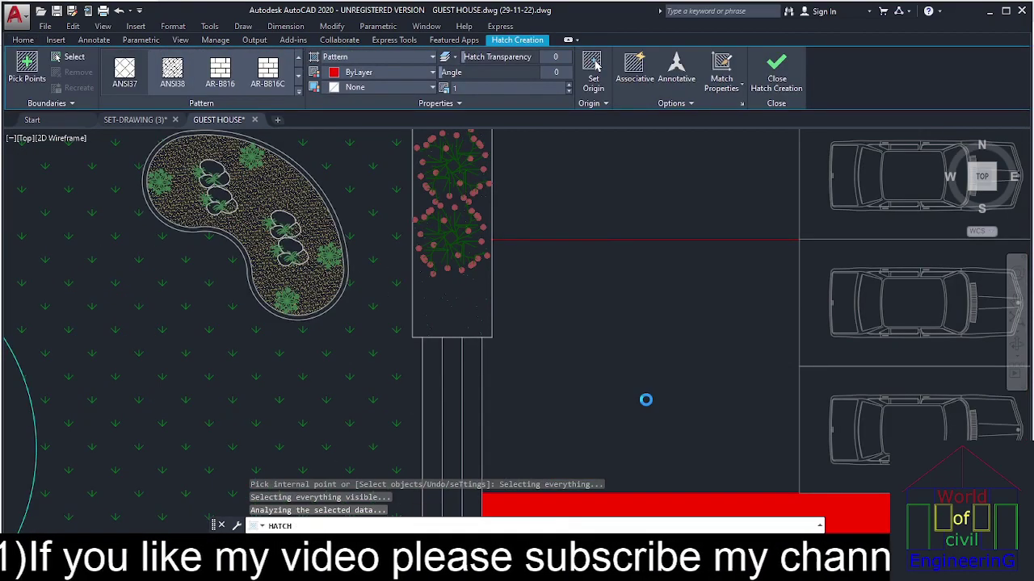
pyautogui.moveTo(674, 184); pyautogui.dragTo(599, 456, button='middle')
pyautogui.click(599, 455)
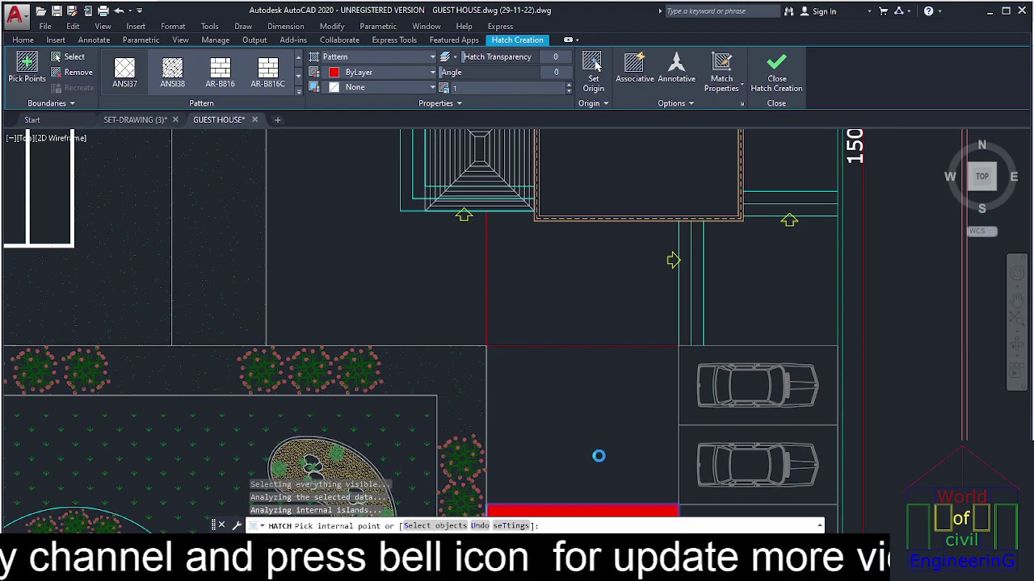
pyautogui.scroll(-4, 598, 457)
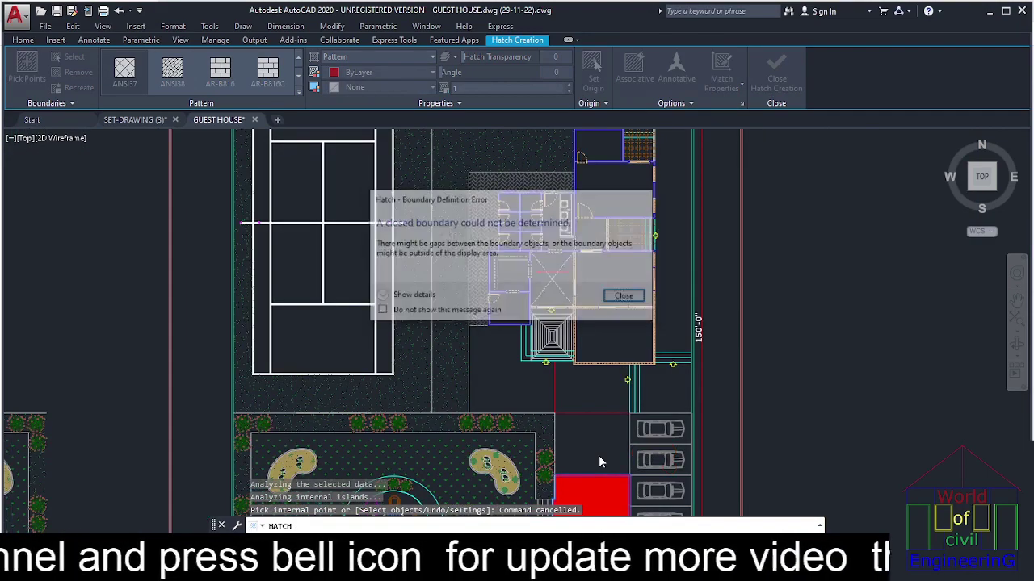
pyautogui.press('Escape')
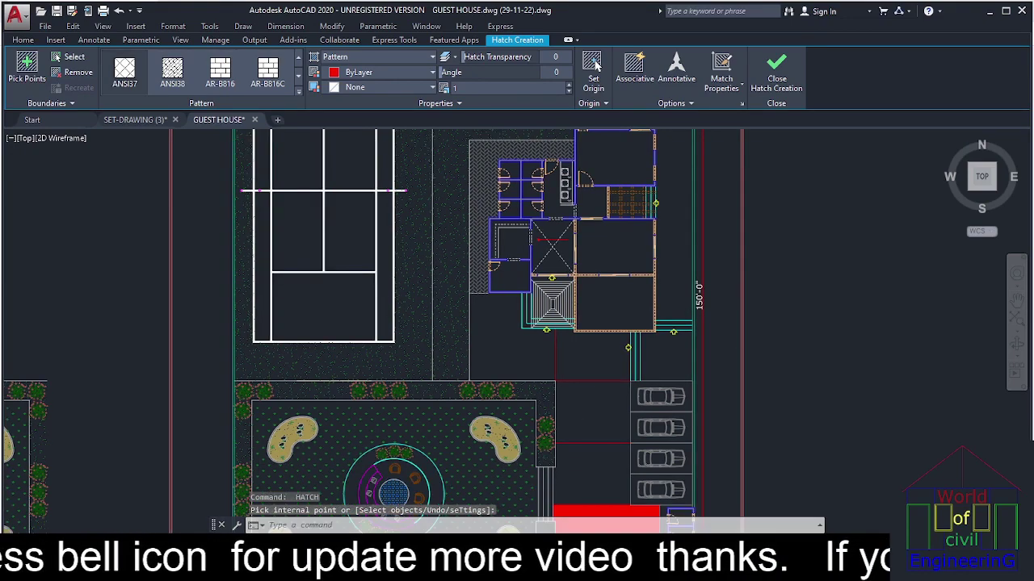
pyautogui.press('Escape')
pyautogui.press('Escape')
pyautogui.press('Escape')
# Hatch the driveway section beside the two southern parking bays with ANSI37 at scale 1.
pyautogui.write('h')
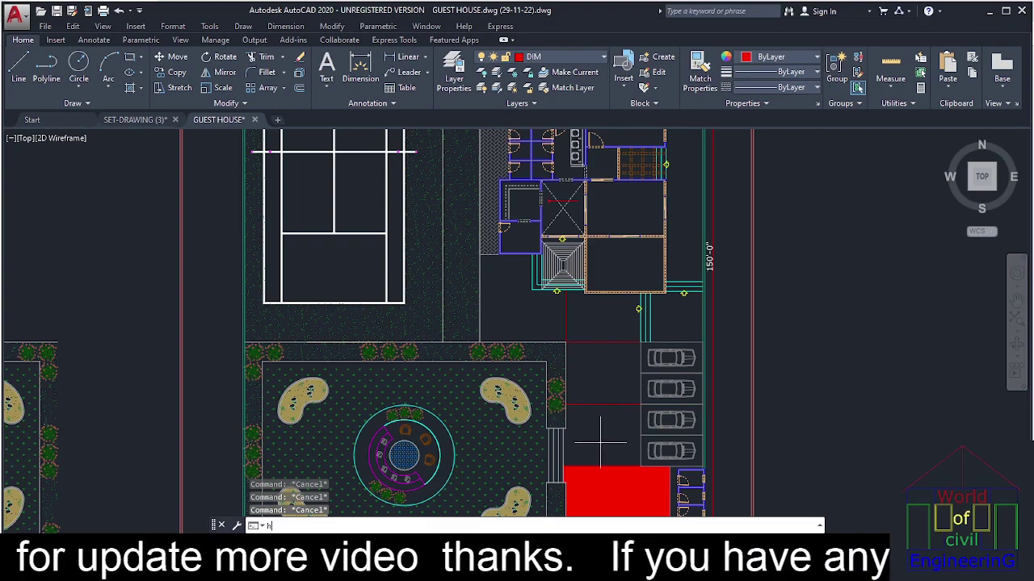
pyautogui.press('Return')
pyautogui.scroll(4, 600, 443)
pyautogui.click(631, 418)
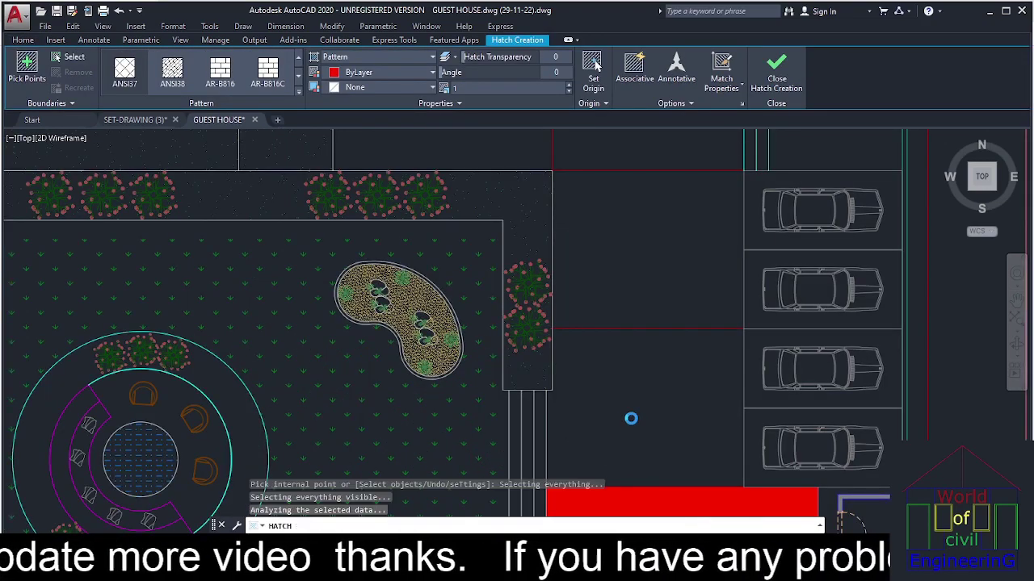
pyautogui.moveTo(647, 412)
pyautogui.mouseDown(button='middle')
pyautogui.moveTo(656, 349)
pyautogui.moveTo(671, 423)
pyautogui.mouseUp(button='middle')
pyautogui.scroll(2, 657, 363)
pyautogui.scroll(-3, 658, 363)
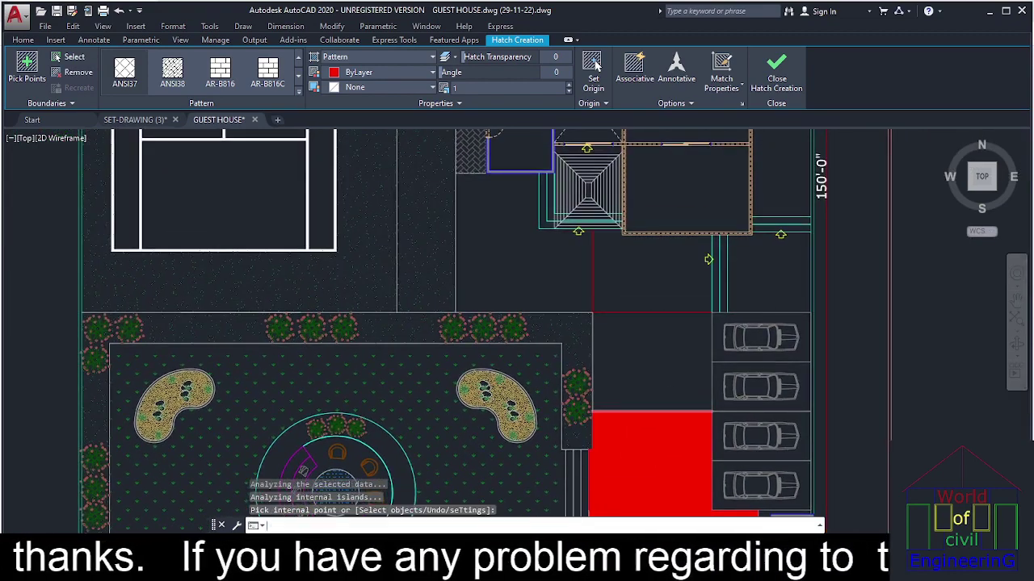
pyautogui.press('Return')
# Hatch the driveway section beside the two northern parking bays with ANSI37 at scale 1.
pyautogui.press('Return')
pyautogui.scroll(2, 669, 344)
pyautogui.moveTo(669, 345)
pyautogui.mouseDown(button='middle')
pyautogui.moveTo(662, 448)
pyautogui.moveTo(673, 331)
pyautogui.mouseUp(button='middle')
pyautogui.press('Return')
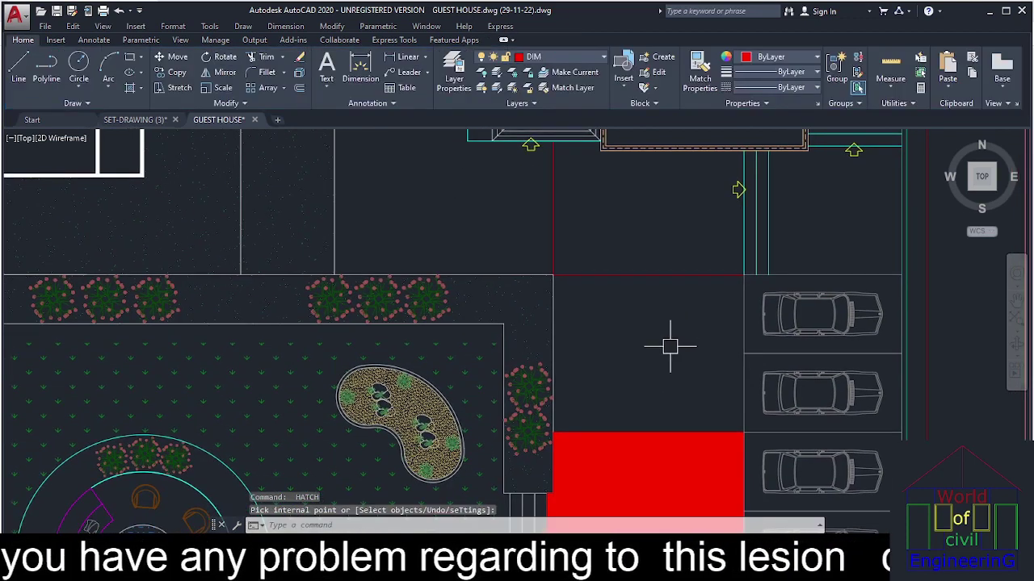
pyautogui.press('Escape')
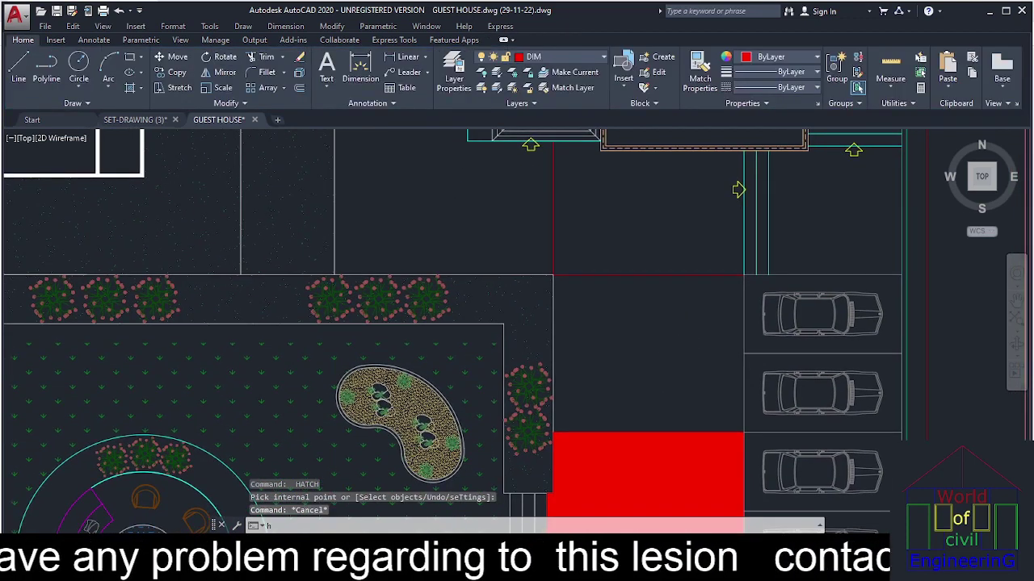
pyautogui.press('Return')
pyautogui.click(666, 353)
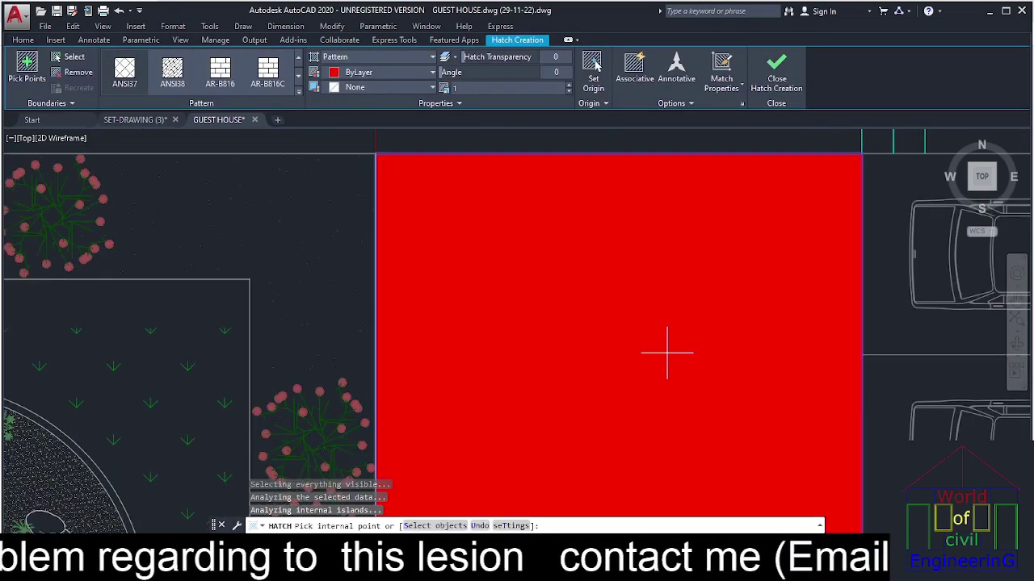
pyautogui.press('Return')
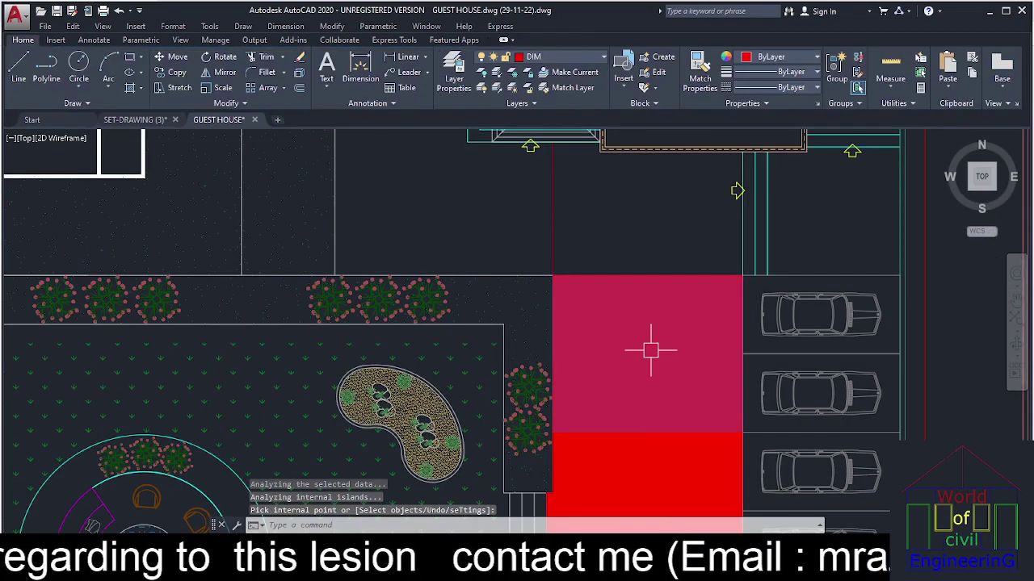
# Hatch the driveway section between the northern parking bays and the building's south wall with ANSI37 at scale 1.
pyautogui.moveTo(651, 351); pyautogui.dragTo(681, 434, button='middle')
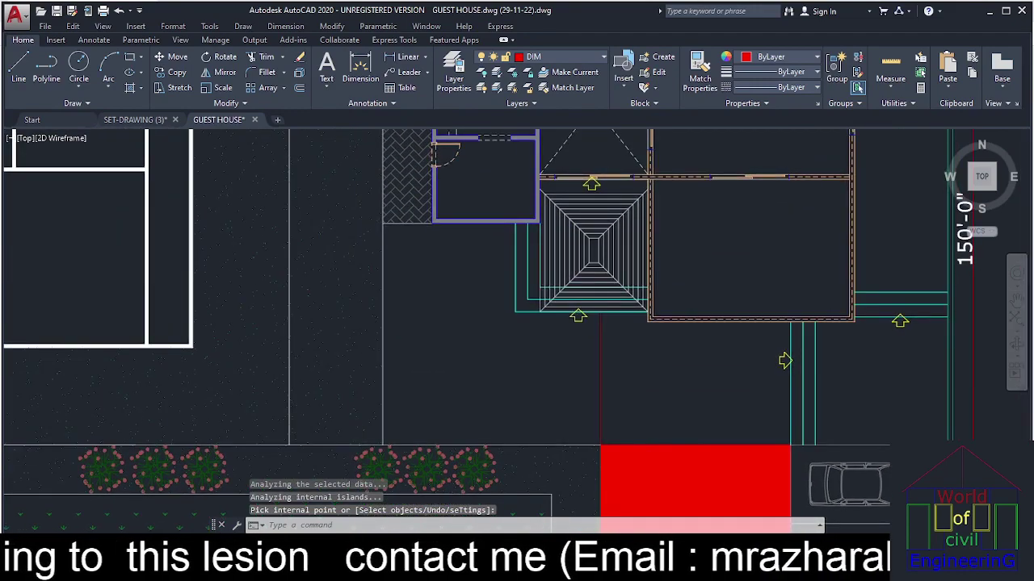
pyautogui.press('Return')
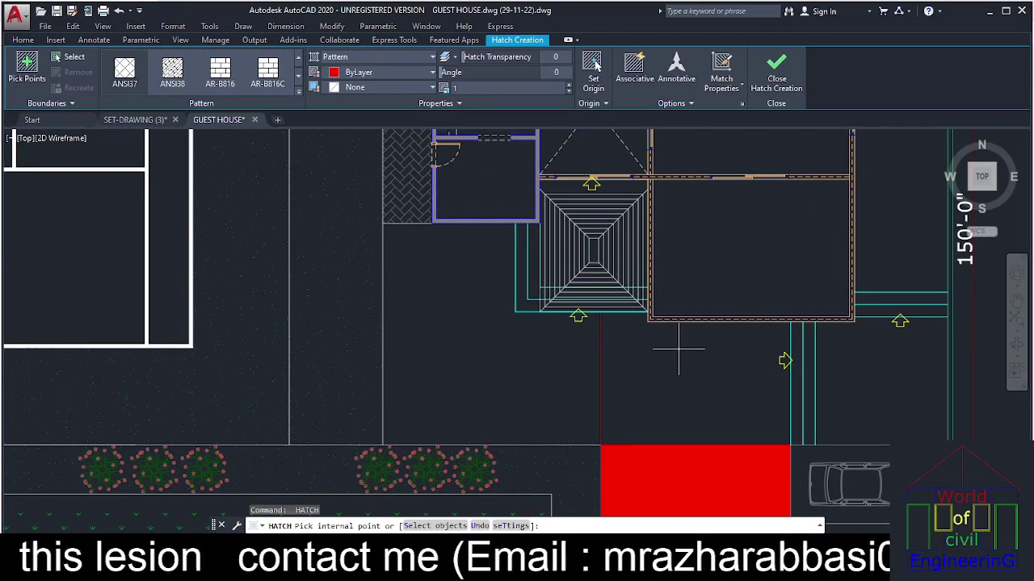
pyautogui.scroll(2, 683, 348)
pyautogui.moveTo(687, 369); pyautogui.dragTo(652, 346, button='middle')
pyautogui.scroll(3, 577, 335)
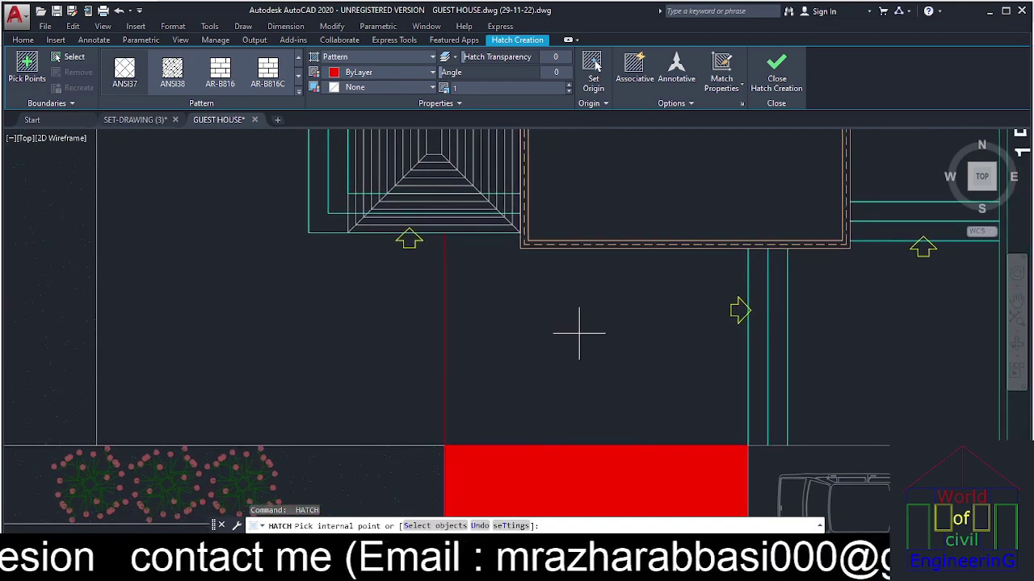
pyautogui.click(579, 334)
pyautogui.scroll(-4, 579, 334)
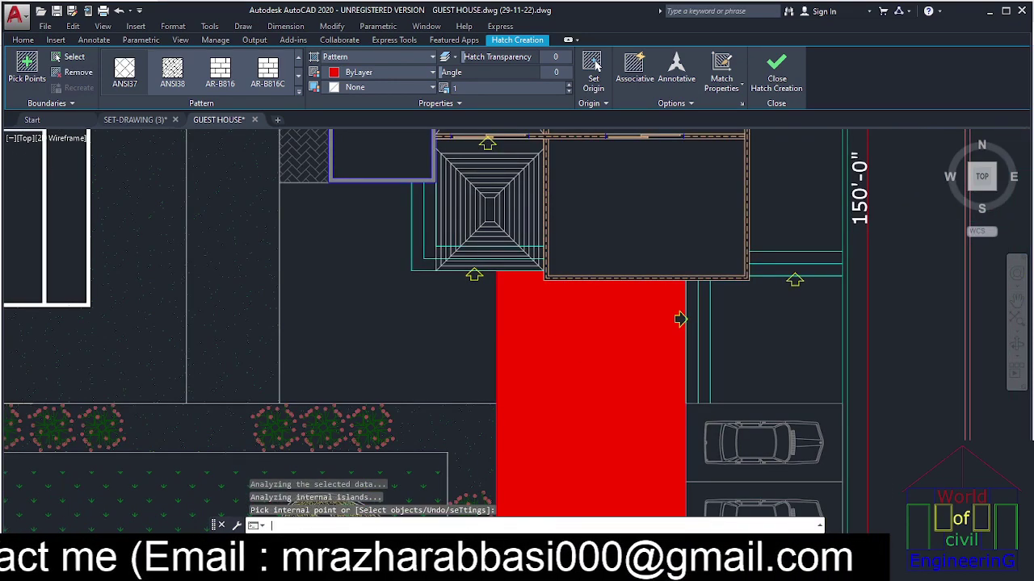
pyautogui.moveTo(779, 372); pyautogui.dragTo(996, 407, button='middle')
pyautogui.press('Return')
# Hatch the L-shaped paved area southwest of the entrance steps, west of the driveway, with ANSI37 at scale 1.
pyautogui.press('Return')
pyautogui.scroll(2, 576, 355)
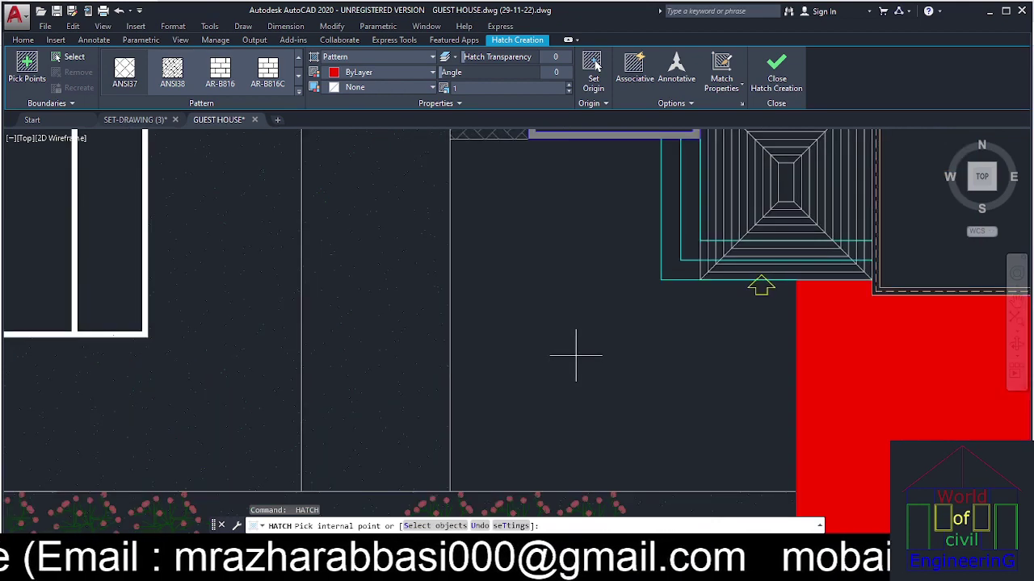
pyautogui.press('Return')
pyautogui.click(590, 338)
pyautogui.click(589, 337)
pyautogui.press('Return')
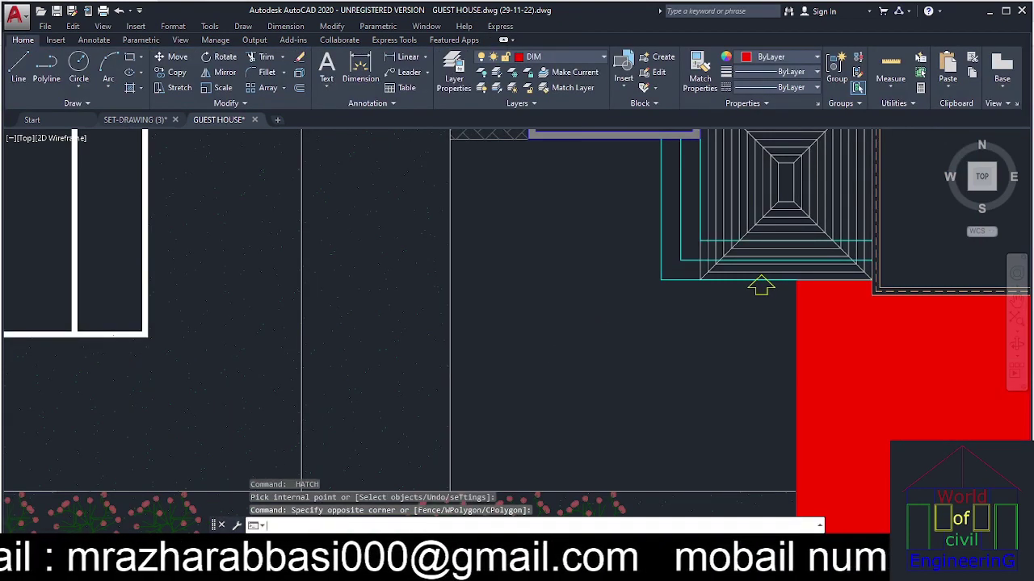
pyautogui.click(590, 326)
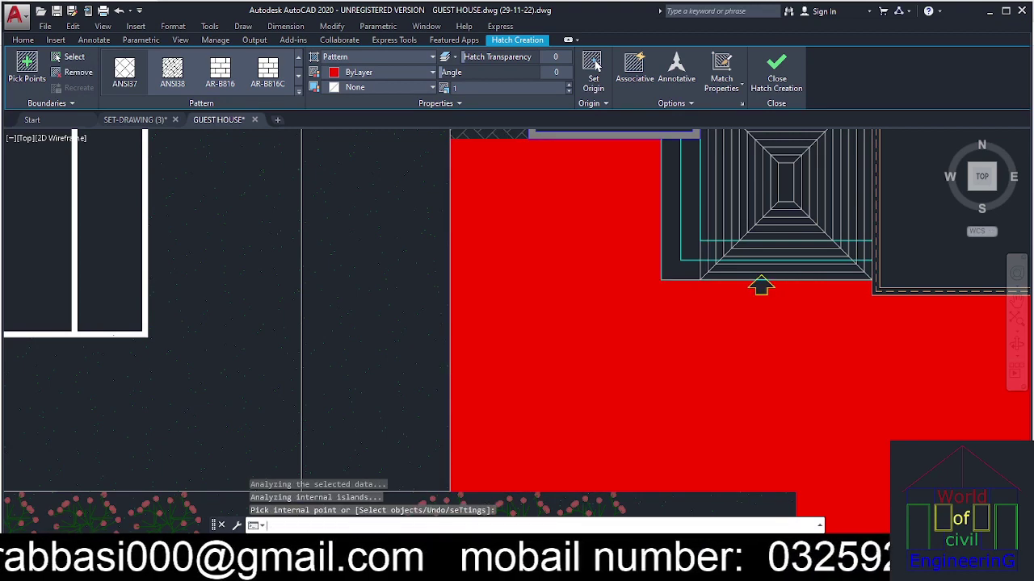
pyautogui.scroll(-5, 635, 365)
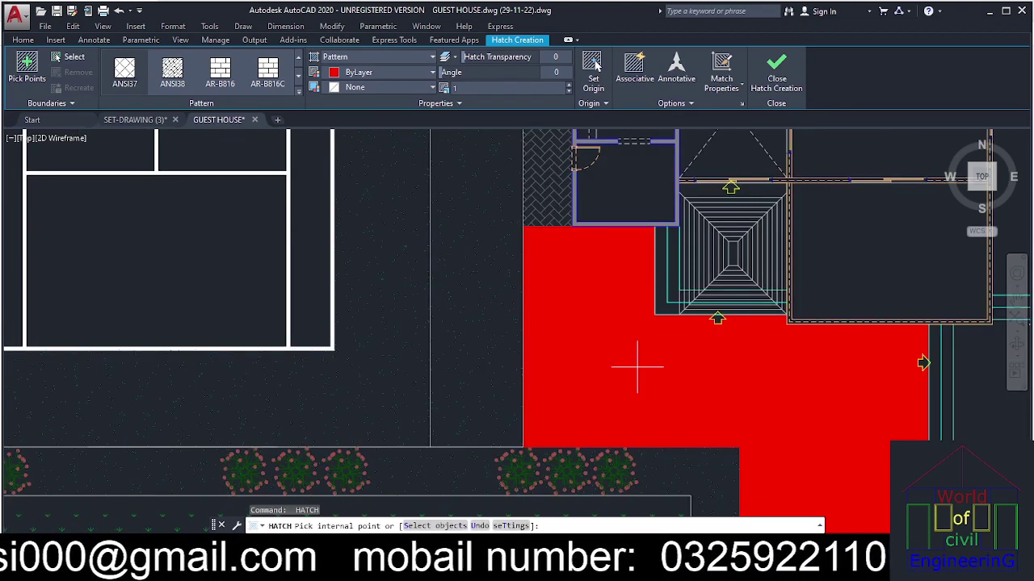
pyautogui.press('Escape')
pyautogui.click(628, 350)
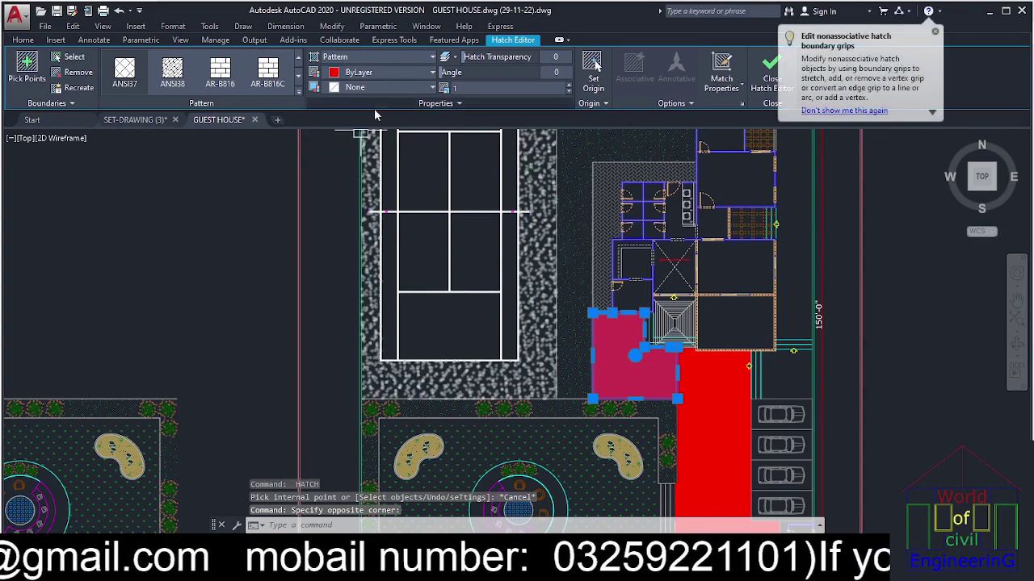
pyautogui.press('Escape')
pyautogui.press('Escape')
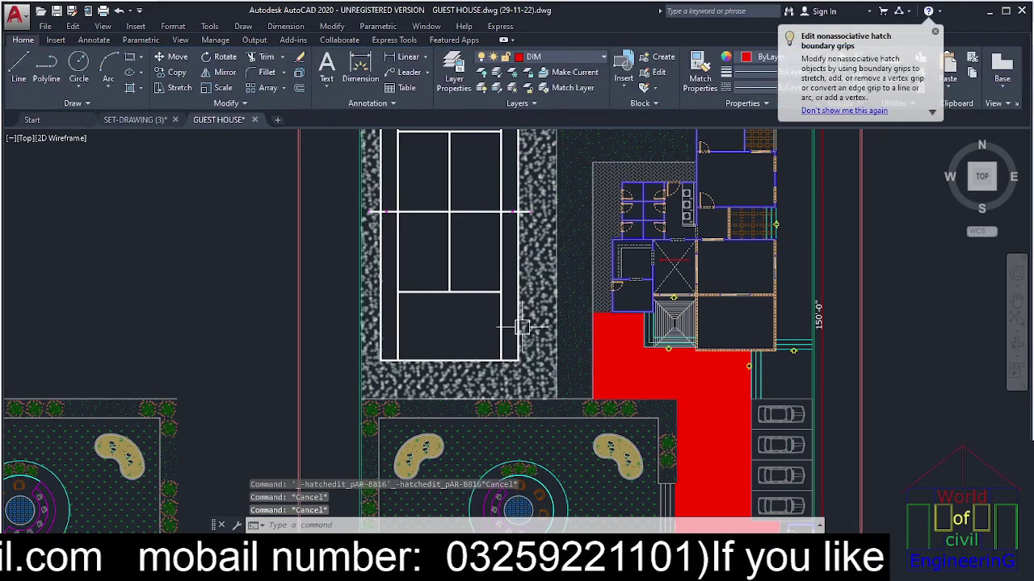
# Change the L-shaped paving hatch beside the entrance steps to pattern ANSI31 at a 45° angle on the HACHING layer.
pyautogui.write('he')
pyautogui.press('Return')
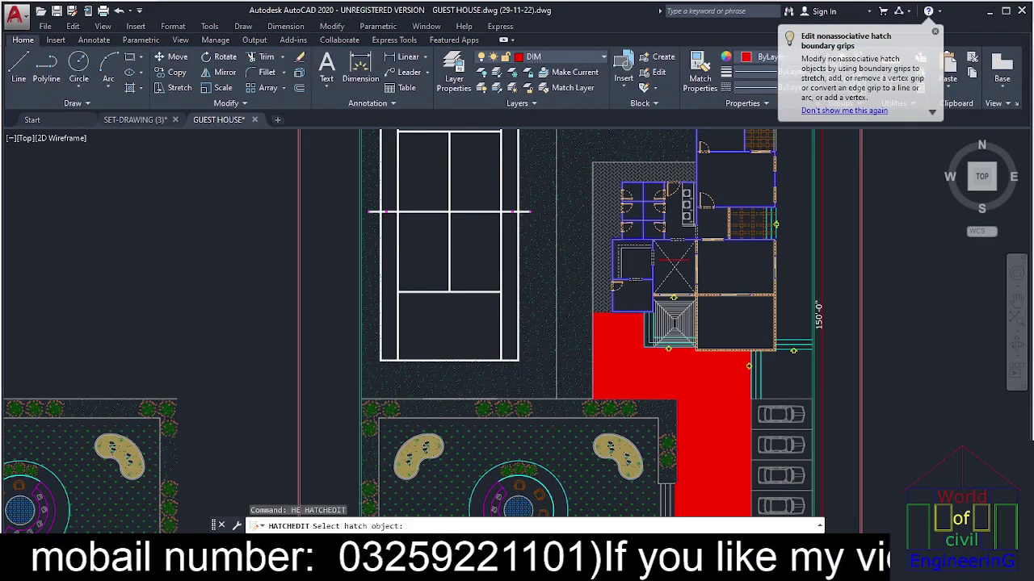
pyautogui.click(631, 367)
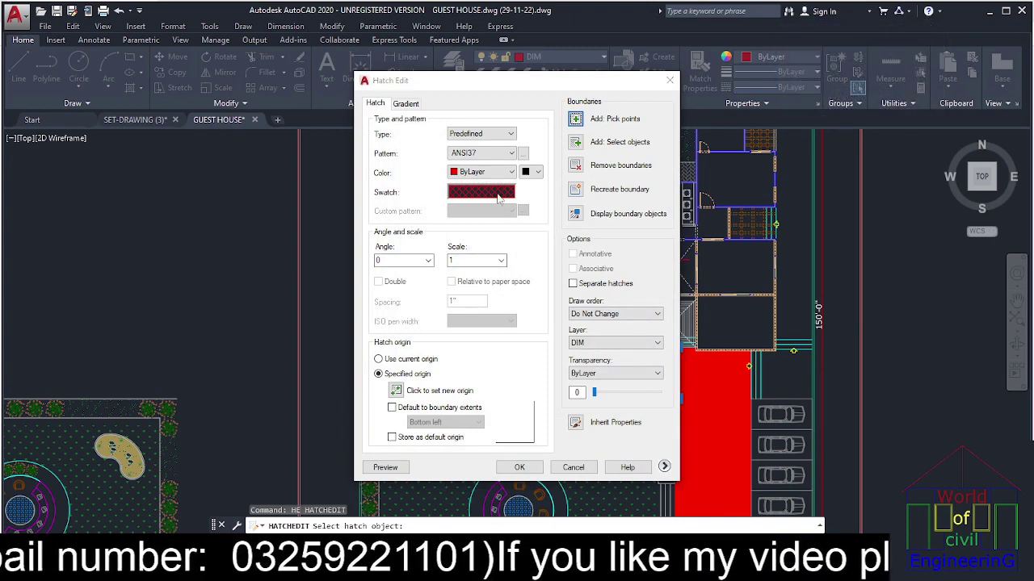
pyautogui.click(531, 153)
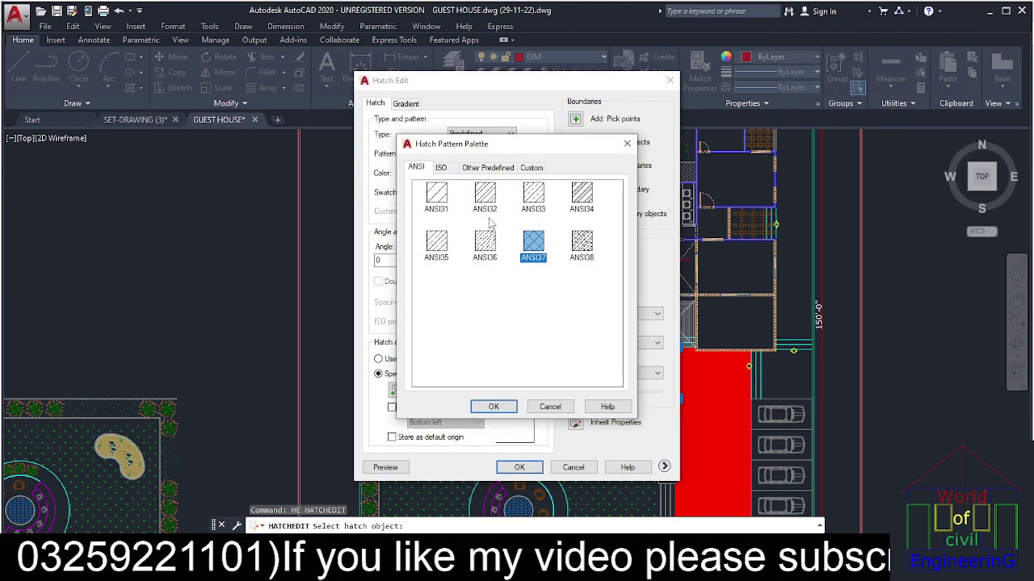
pyautogui.click(436, 197)
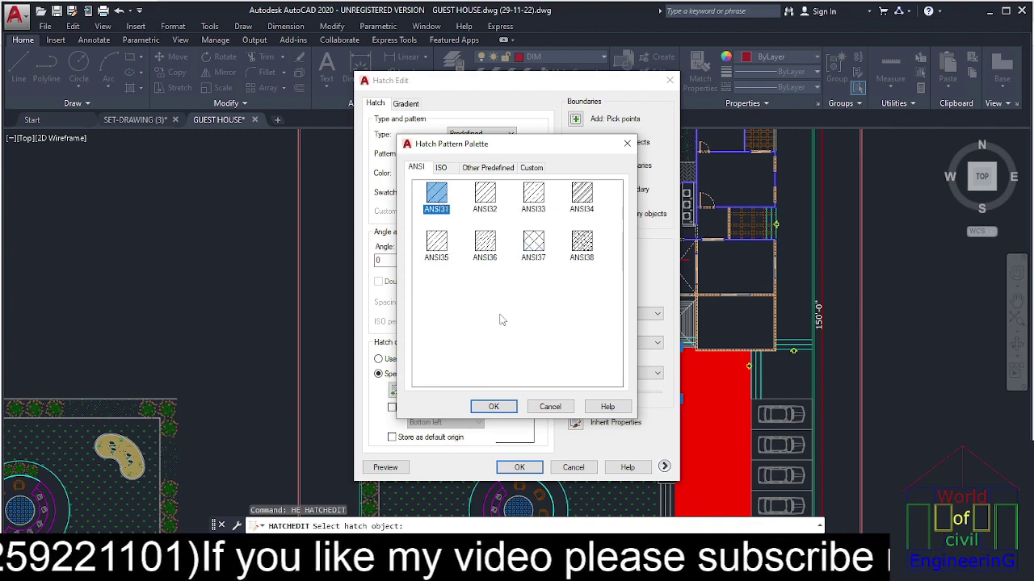
pyautogui.click(493, 407)
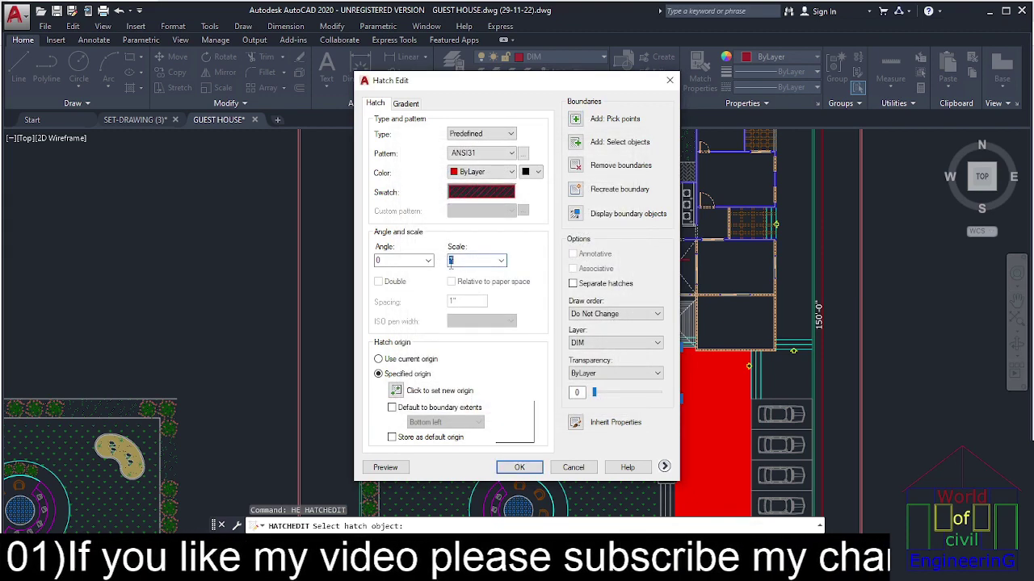
pyautogui.doubleClick(404, 260)
pyautogui.write('45')
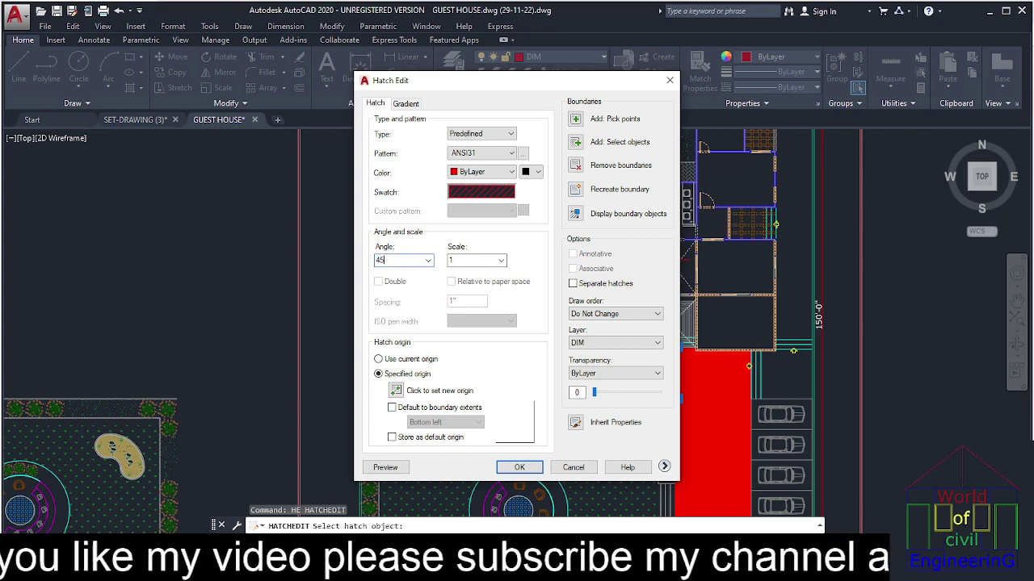
pyautogui.click(598, 343)
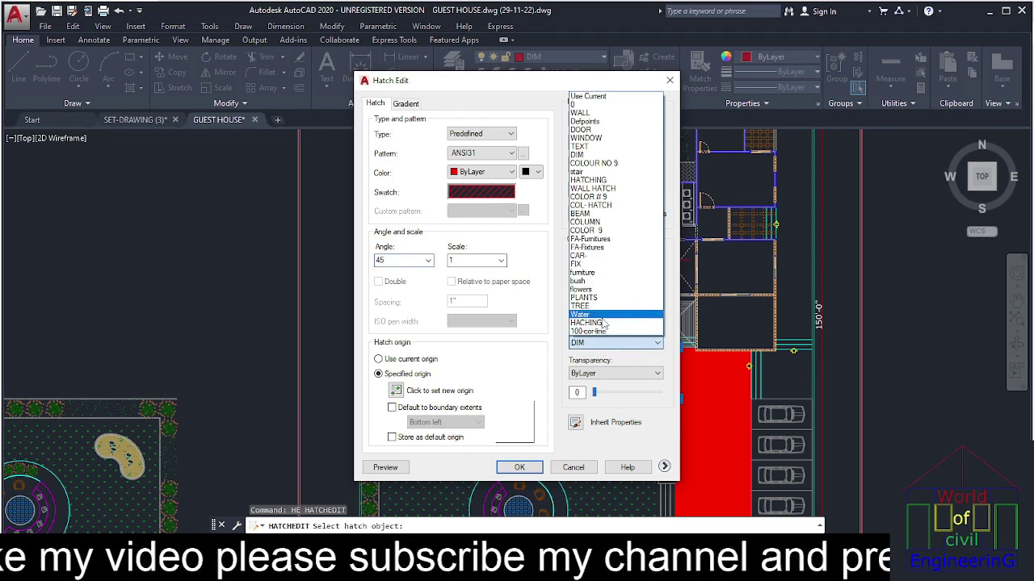
pyautogui.click(588, 323)
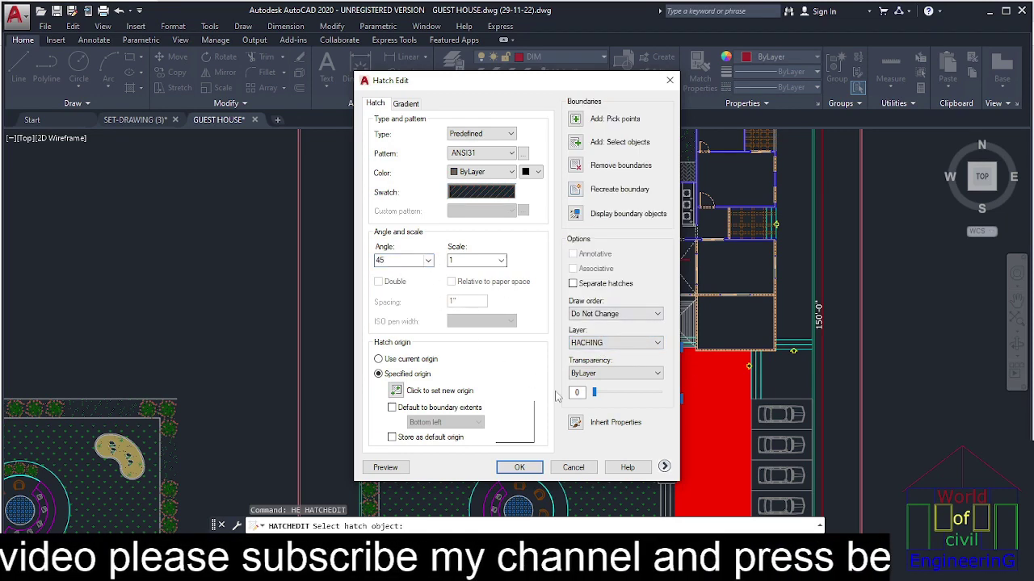
pyautogui.click(535, 465)
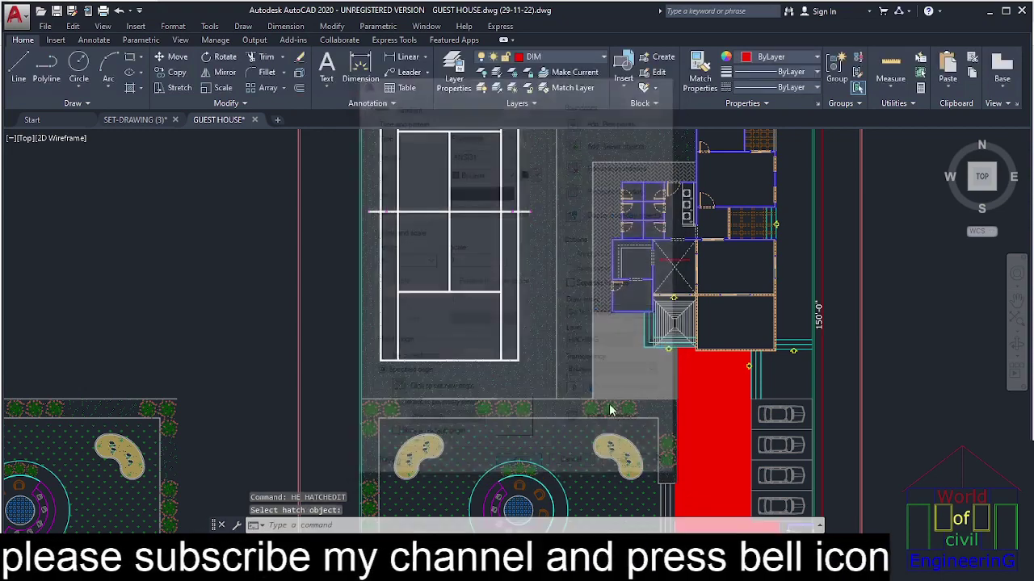
# Set the scale of the L-shaped paving hatch beside the entrance steps to 50.
pyautogui.scroll(5, 635, 376)
pyautogui.write('HE')
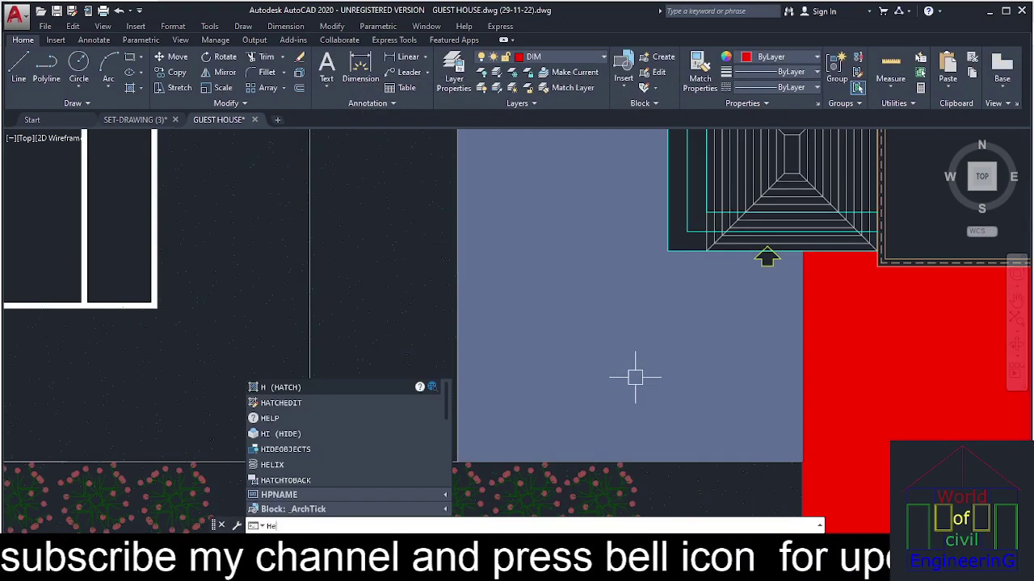
pyautogui.press('Return')
pyautogui.click(635, 376)
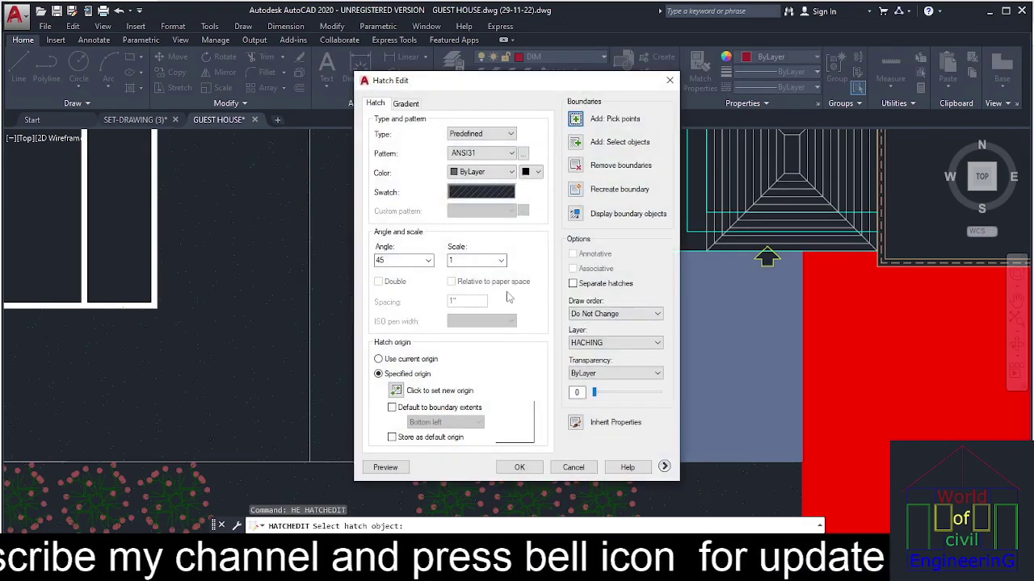
pyautogui.write('50')
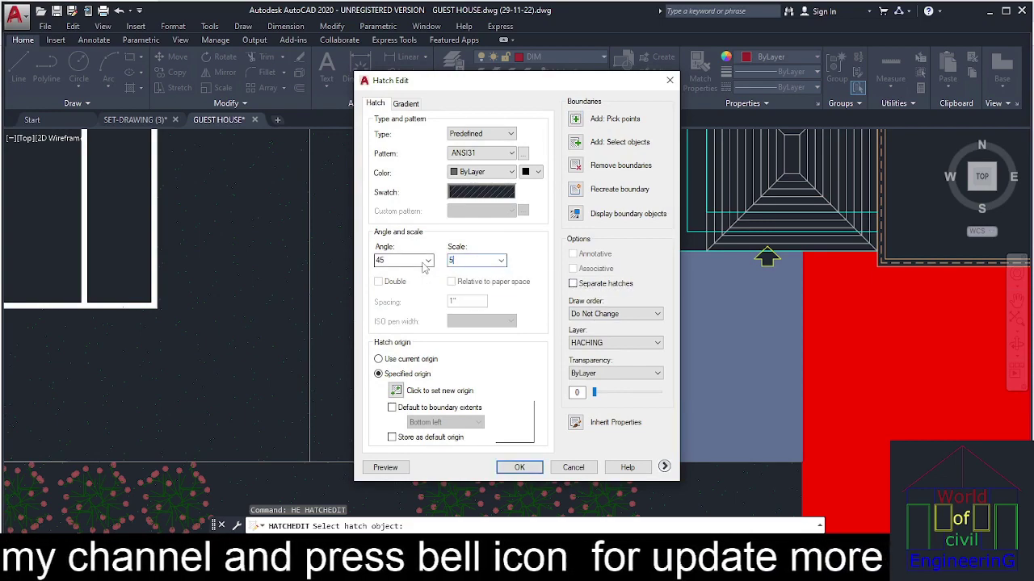
pyautogui.click(525, 467)
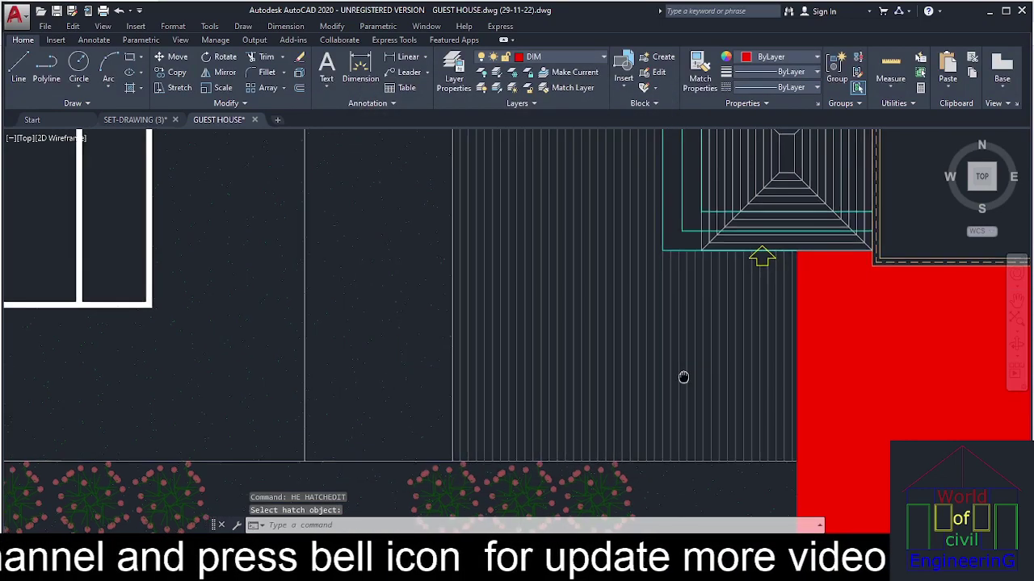
# Match the L-shaped paving hatch's properties onto all the driveway hatches, from the building's south wall down to the main gate.
pyautogui.press('Escape')
pyautogui.press('Escape')
pyautogui.press('Escape')
pyautogui.scroll(-6, 683, 376)
pyautogui.write('ma')
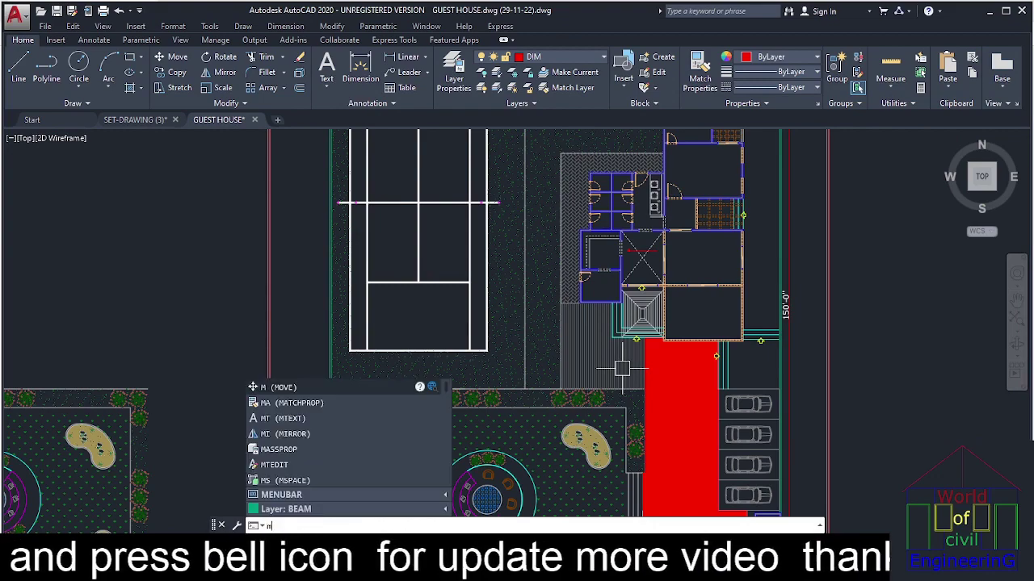
pyautogui.press('Return')
pyautogui.click(619, 369)
pyautogui.click(683, 373)
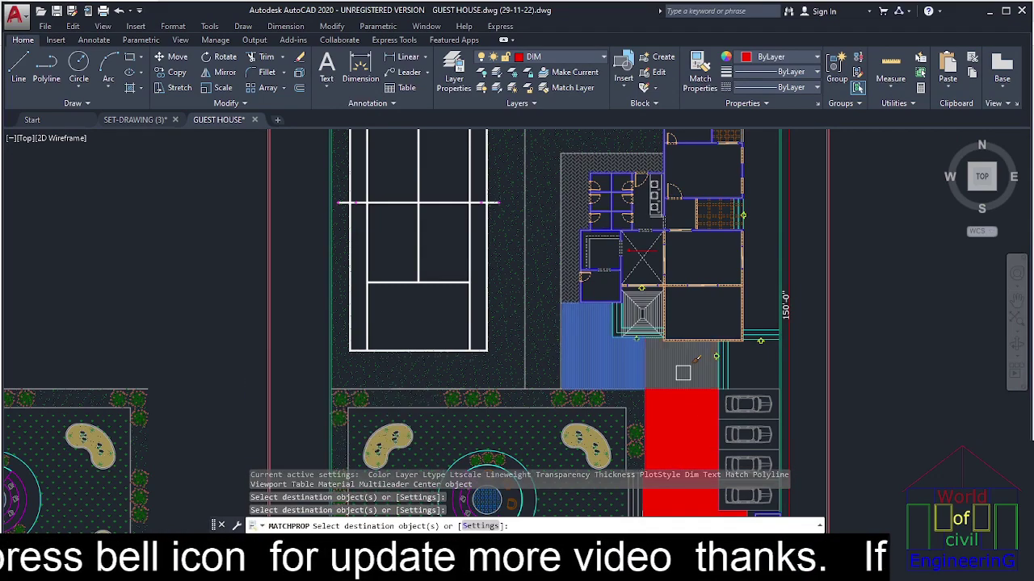
pyautogui.click(682, 421)
pyautogui.moveTo(683, 412); pyautogui.dragTo(687, 287, button='middle')
pyautogui.click(700, 374)
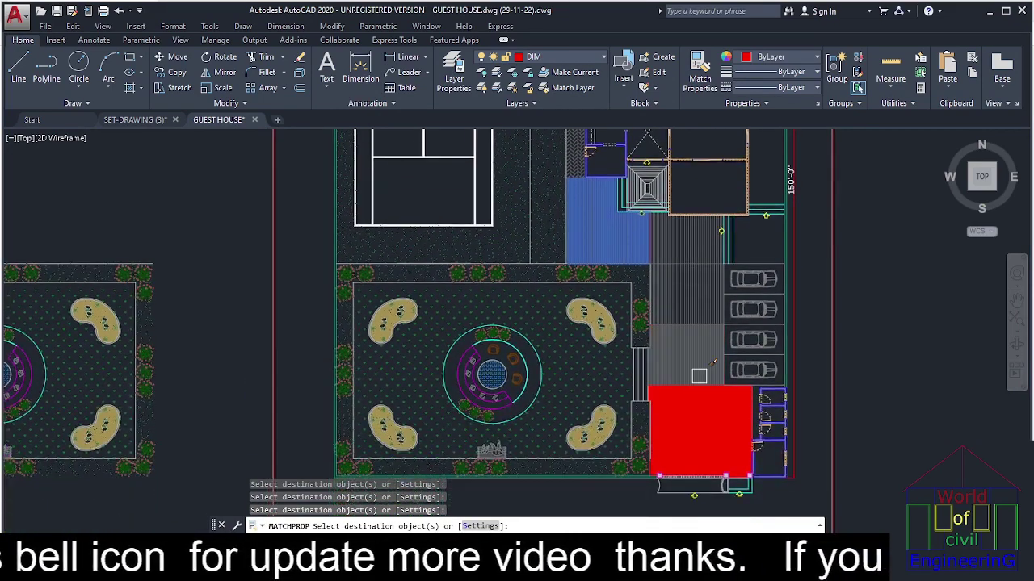
pyautogui.click(688, 419)
pyautogui.click(696, 458)
pyautogui.click(724, 430)
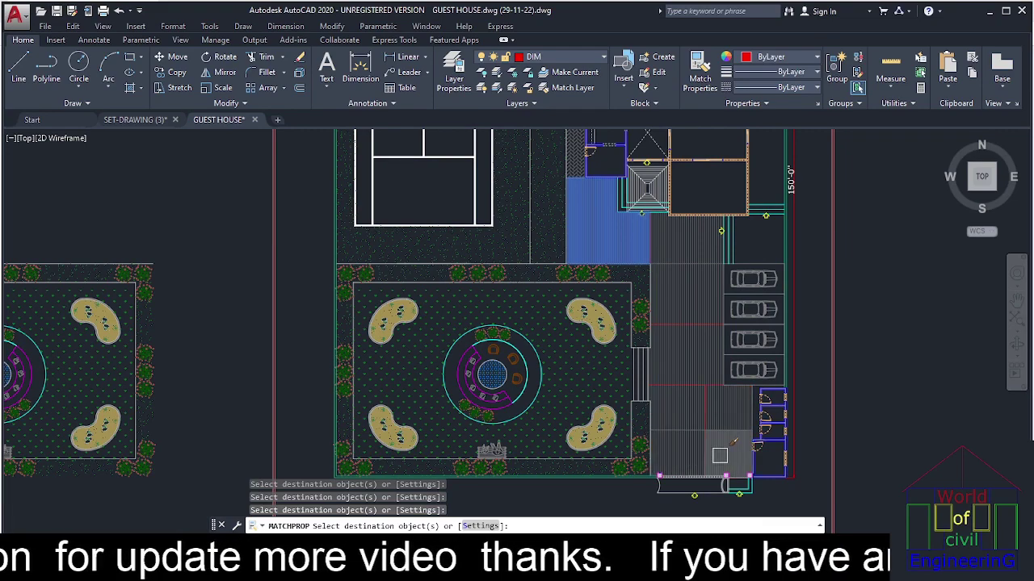
pyautogui.scroll(5, 717, 424)
pyautogui.press('Escape')
# Erase the red vertical and horizontal divider lines across the southern driveway near the main gate.
pyautogui.scroll(5, 660, 347)
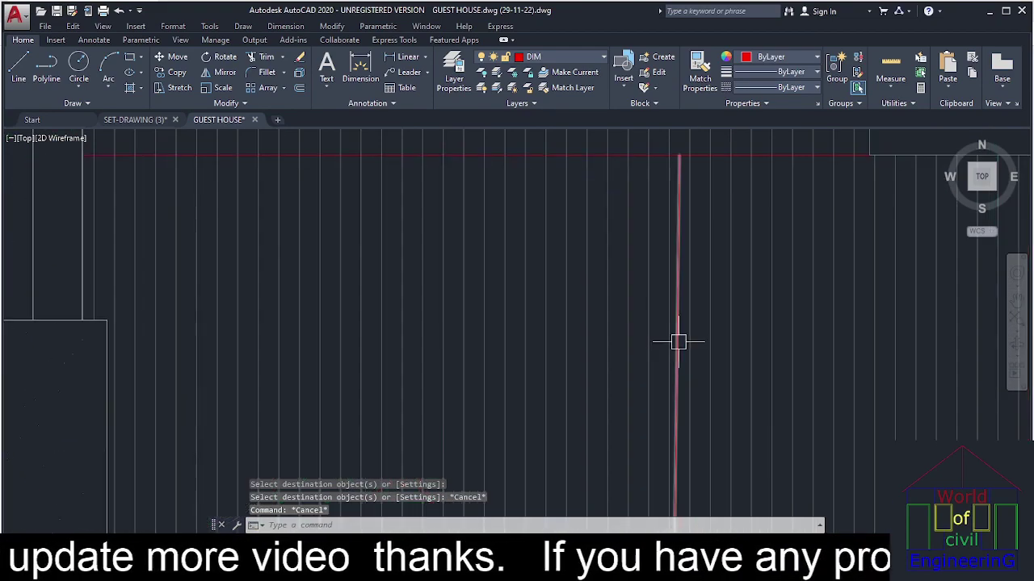
pyautogui.click(678, 341)
pyautogui.moveTo(678, 342); pyautogui.dragTo(682, 384, button='middle')
pyautogui.press('Delete')
pyautogui.click(681, 188)
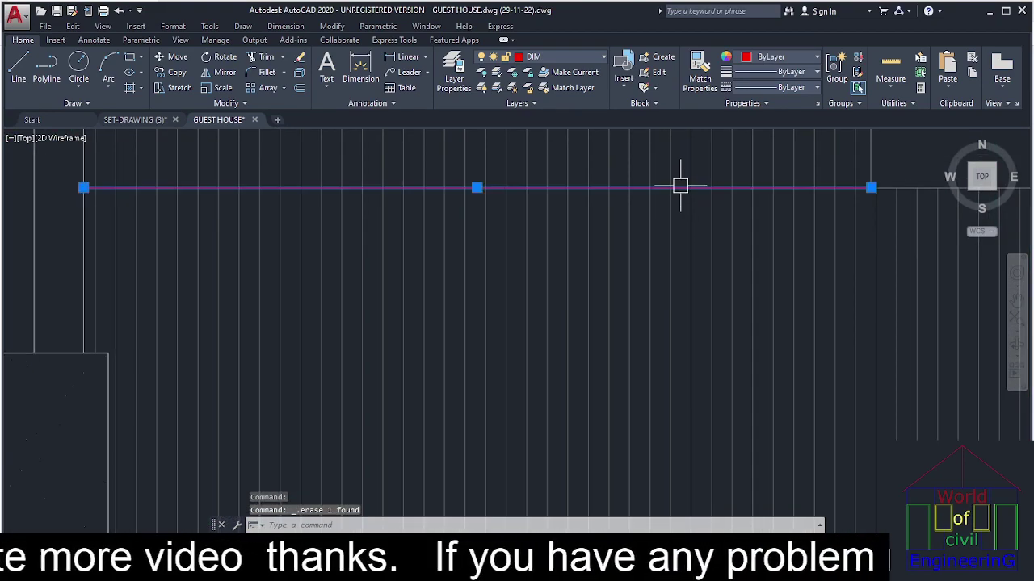
pyautogui.scroll(-5, 687, 259)
pyautogui.scroll(6, 697, 339)
pyautogui.click(692, 204)
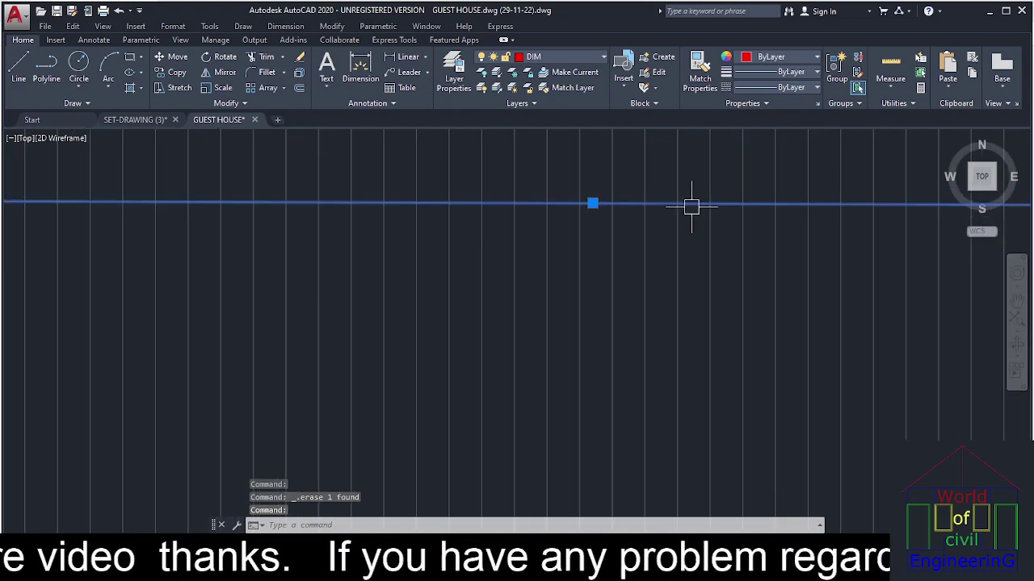
pyautogui.press('Delete')
pyautogui.scroll(-6, 677, 206)
# Erase the red horizontal divider lines crossing the driveway beside the car parking bays.
pyautogui.moveTo(684, 278)
pyautogui.mouseDown(button='middle')
pyautogui.moveTo(692, 441)
pyautogui.moveTo(673, 475)
pyautogui.mouseUp(button='middle')
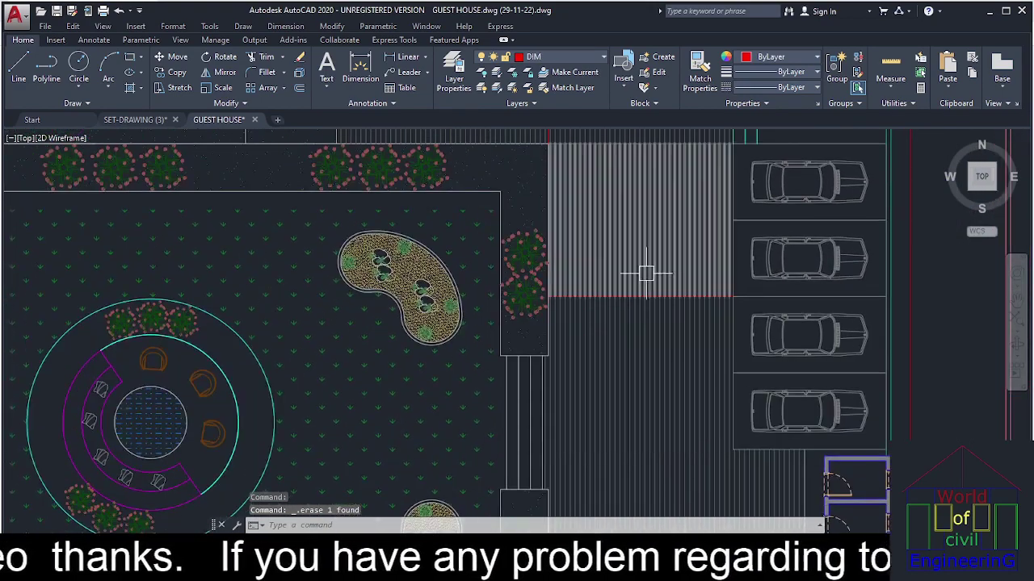
pyautogui.scroll(8, 649, 272)
pyautogui.click(664, 382)
pyautogui.press('Delete')
pyautogui.scroll(-6, 677, 339)
pyautogui.scroll(-3, 683, 459)
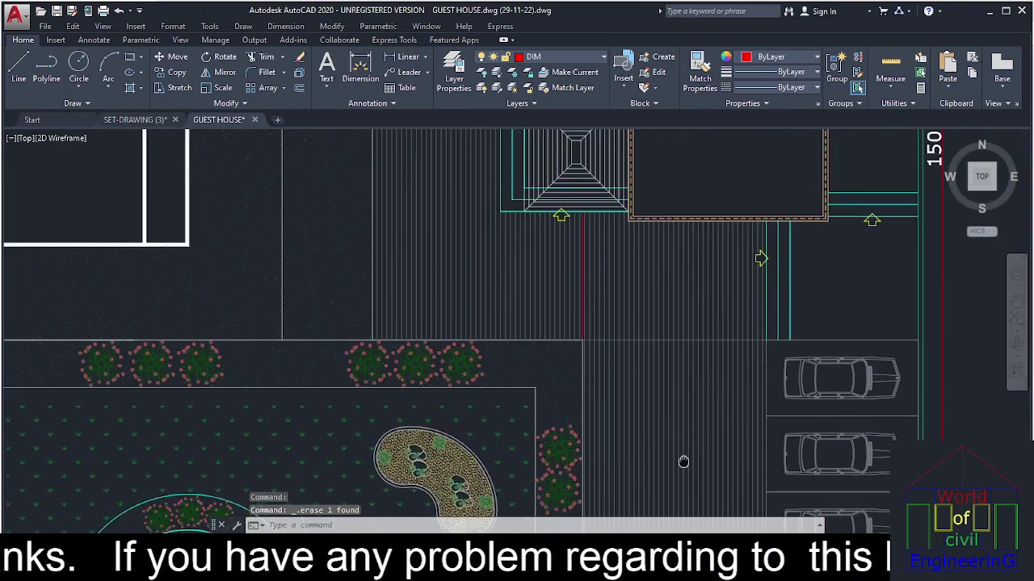
pyautogui.scroll(8, 654, 353)
pyautogui.click(634, 382)
pyautogui.press('Delete')
# Erase the red vertical line between the L-shaped paving and the driveway south of the building.
pyautogui.scroll(-4, 554, 351)
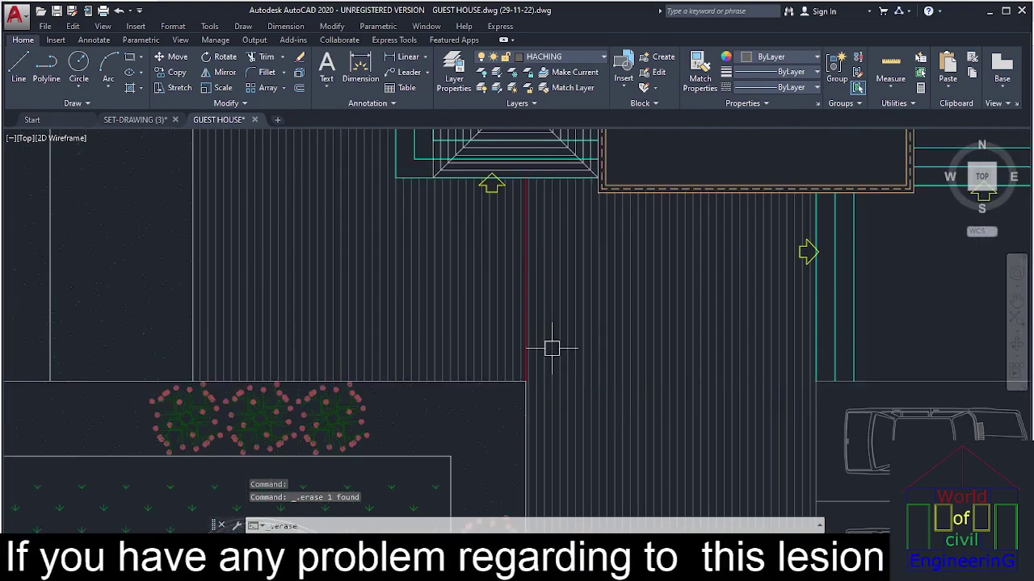
pyautogui.scroll(6, 545, 335)
pyautogui.click(601, 349)
pyautogui.press('Delete')
pyautogui.scroll(-8, 602, 349)
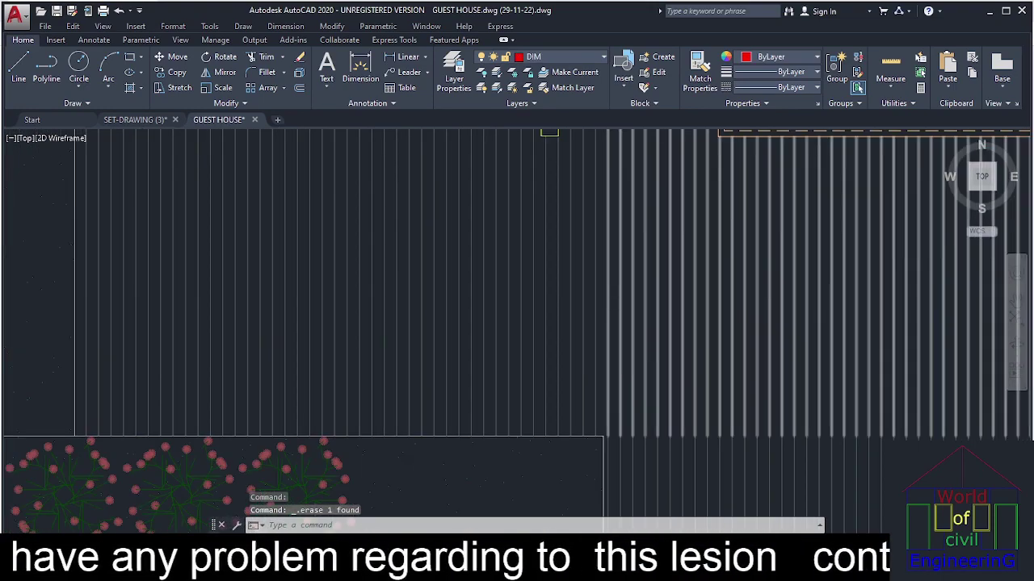
# Set the scale of the L-shaped paving hatch beside the entrance steps to 75.
pyautogui.scroll(4, 772, 404)
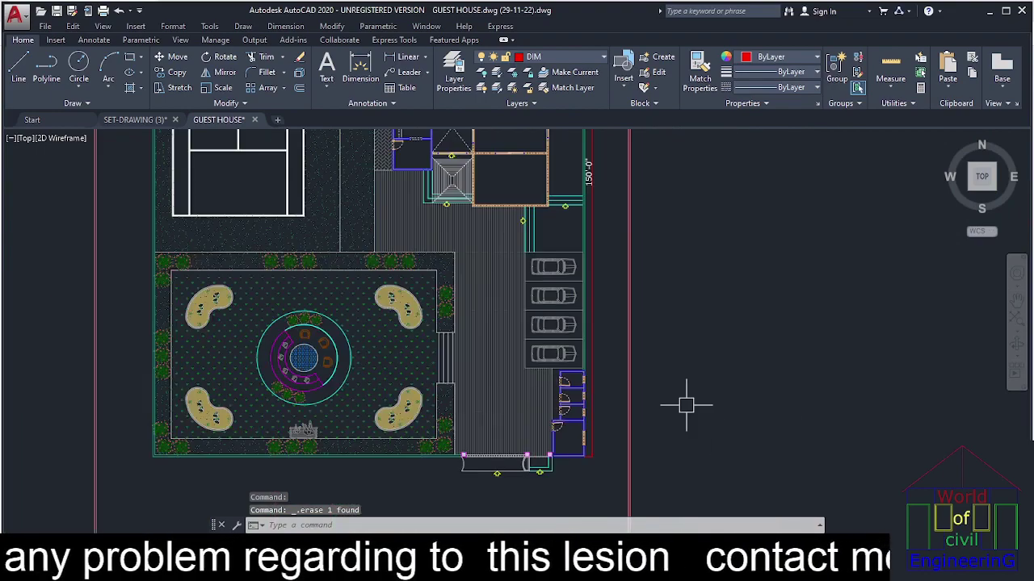
pyautogui.scroll(2, 546, 404)
pyautogui.moveTo(518, 406); pyautogui.dragTo(759, 491, button='middle')
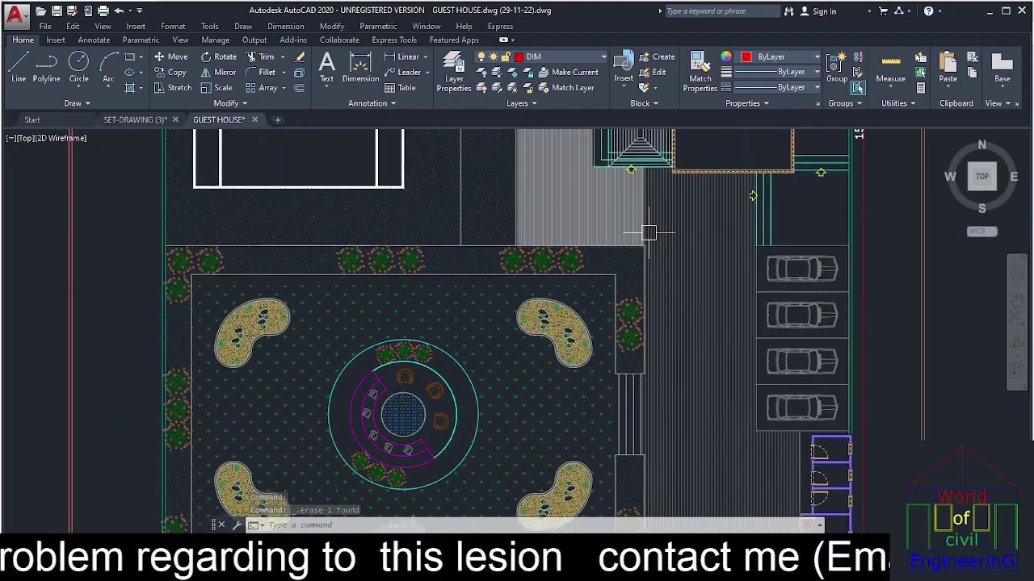
pyautogui.moveTo(585, 194); pyautogui.dragTo(622, 363, button='middle')
pyautogui.scroll(4, 613, 372)
pyautogui.press('Escape')
pyautogui.press('Escape')
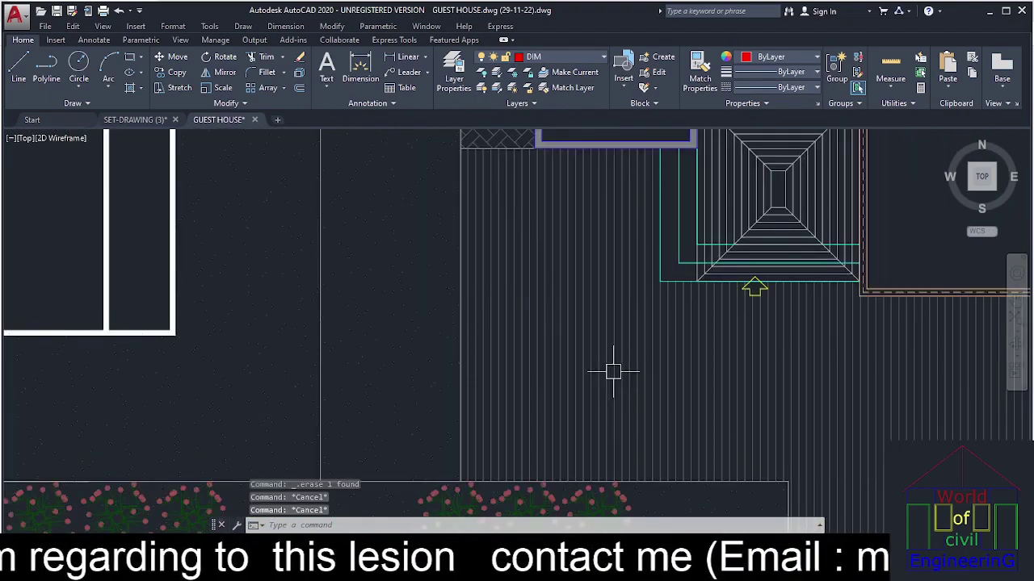
pyautogui.write('he')
pyautogui.press('Return')
pyautogui.click(613, 372)
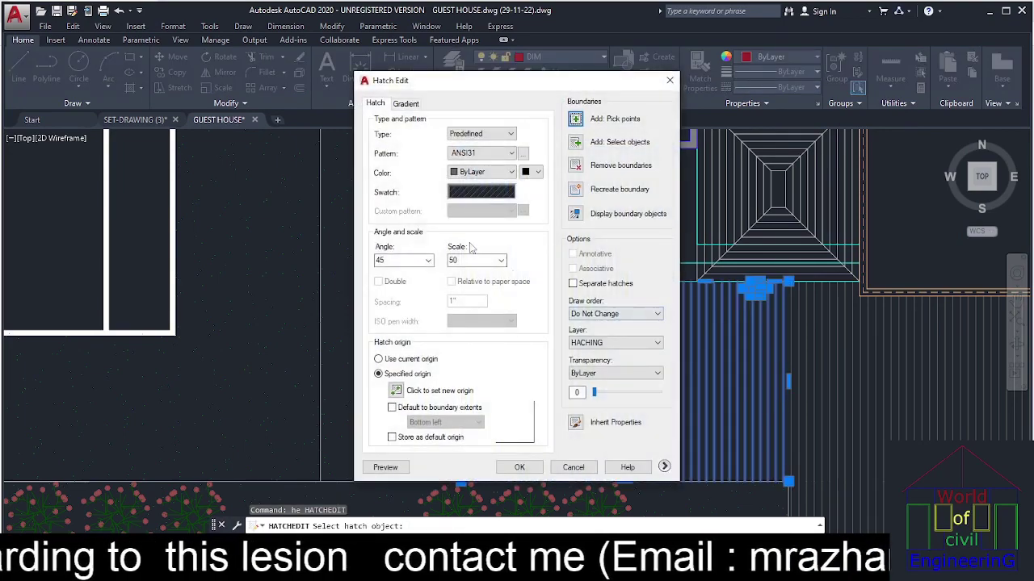
pyautogui.doubleClick(474, 259)
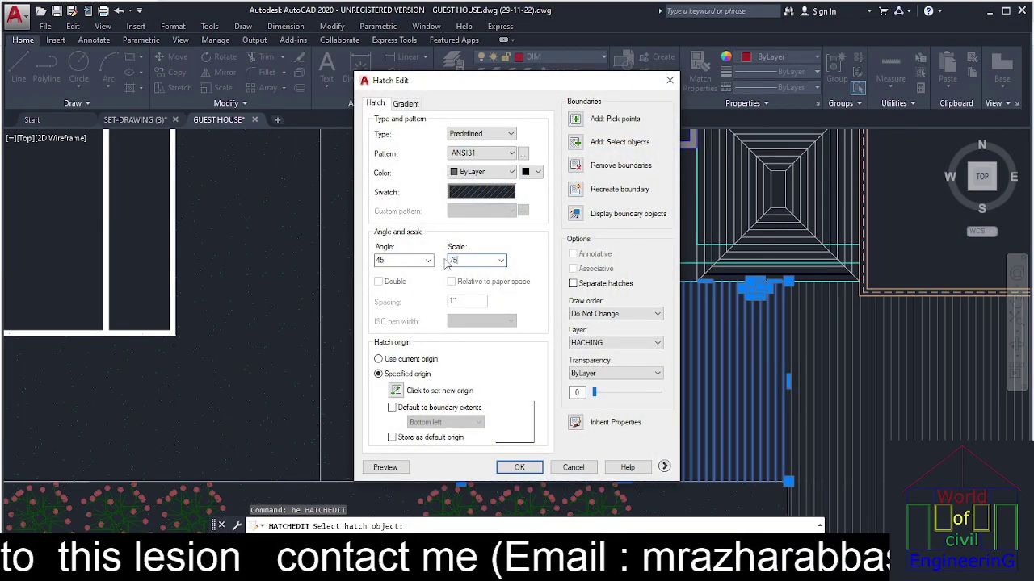
pyautogui.press('Return')
pyautogui.scroll(-5, 565, 422)
pyautogui.press('Escape')
pyautogui.press('Escape')
pyautogui.press('Escape')
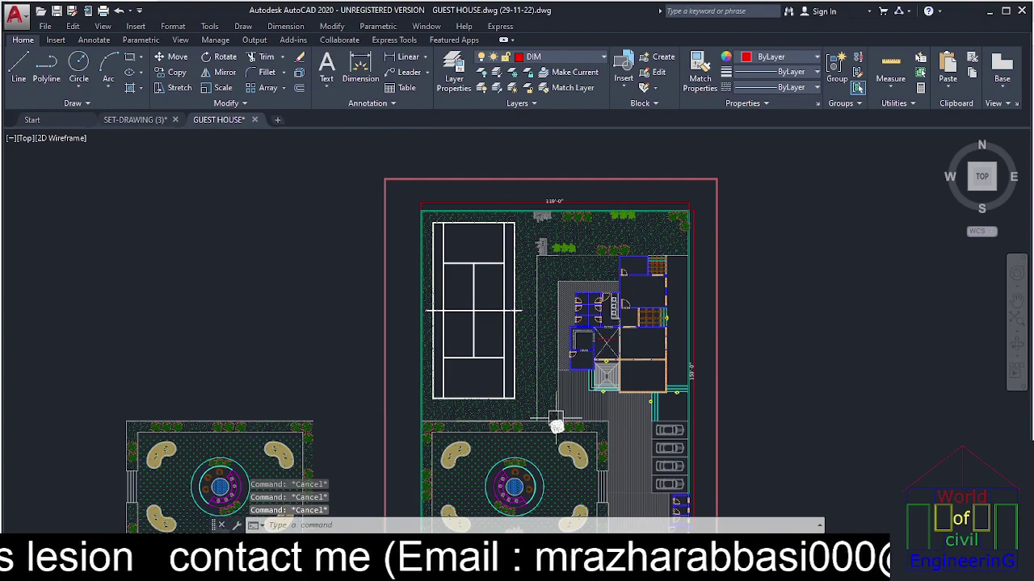
# Match the rescaled L-shaped paving hatch's properties onto the driveway hatches.
pyautogui.write('ma')
pyautogui.press('Return')
pyautogui.click(581, 396)
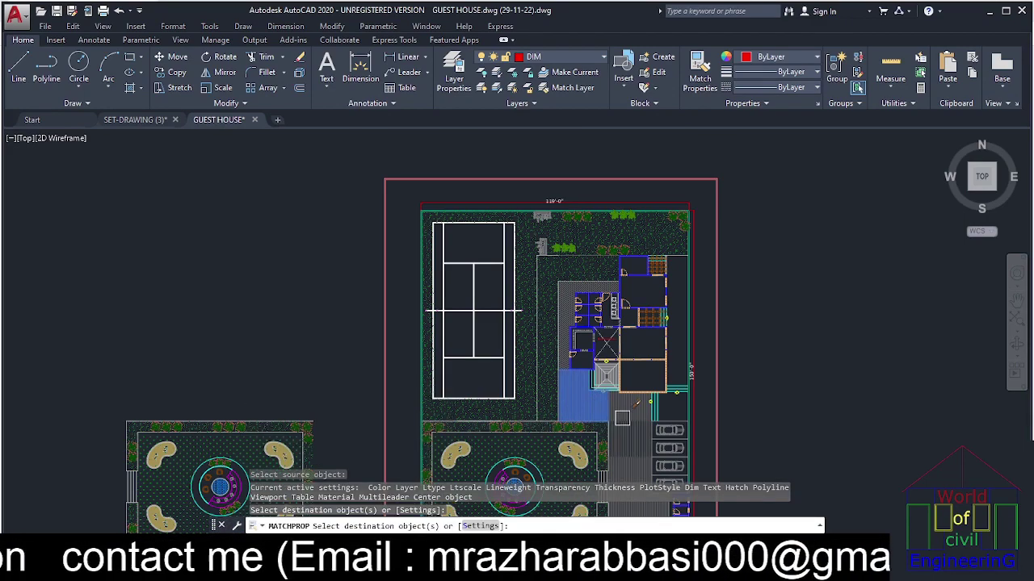
pyautogui.moveTo(636, 411); pyautogui.dragTo(626, 312, button='middle')
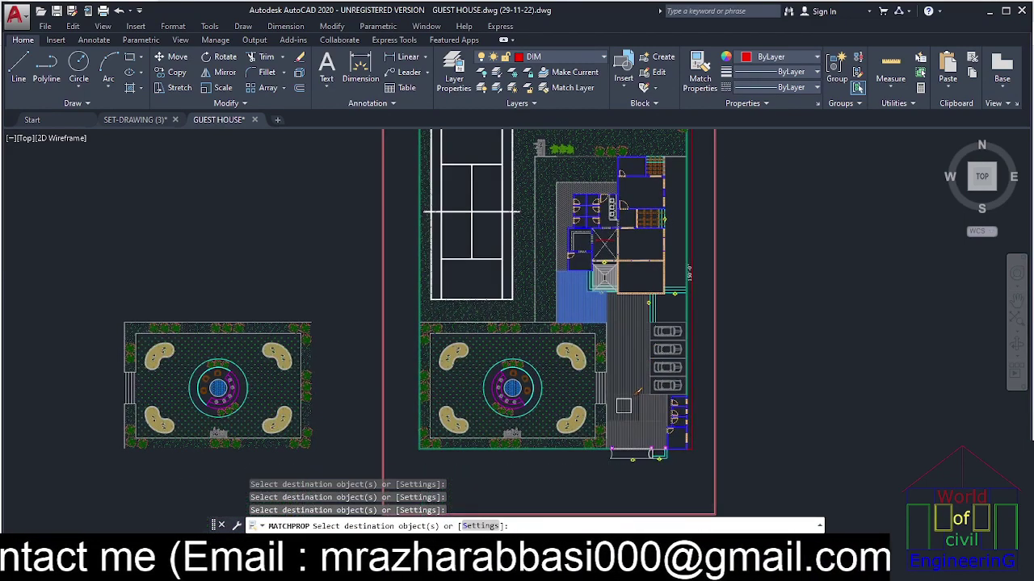
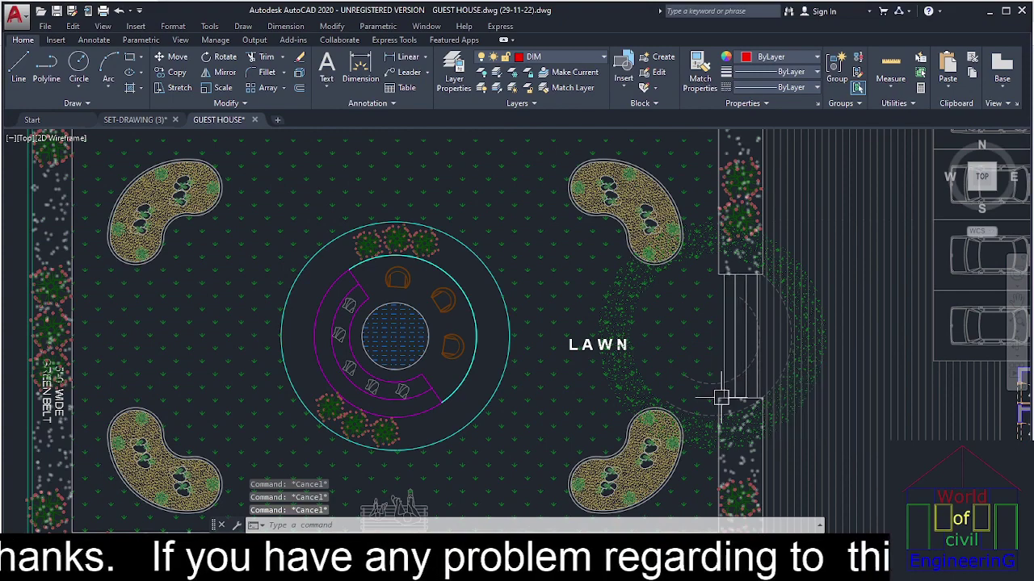
# Move the speckled ring hatch and the inner dashed arc from the lawn steps onto the circular seating area.
pyautogui.press('Return')
pyautogui.scroll(4, 718, 401)
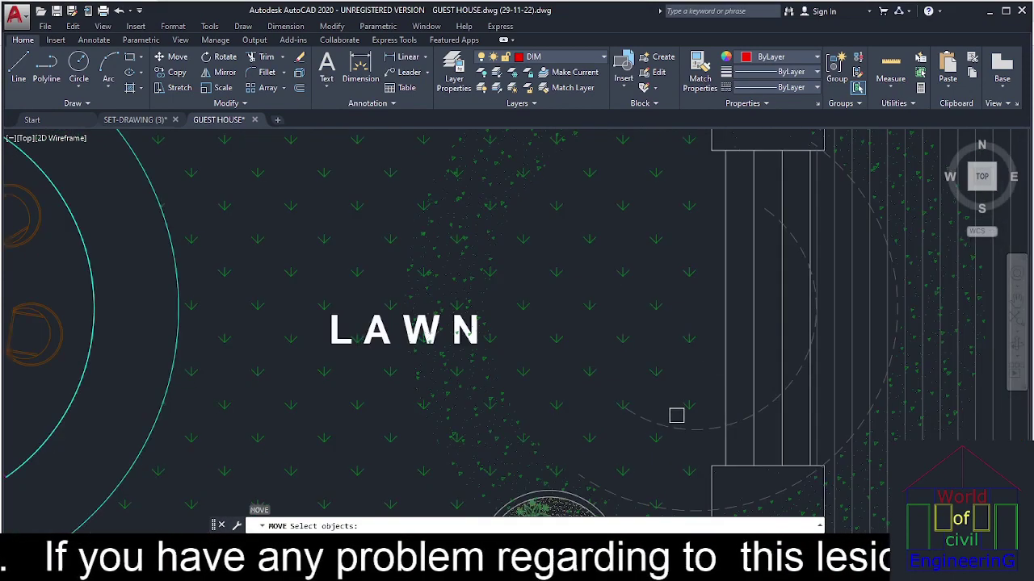
pyautogui.click(671, 428)
pyautogui.click(677, 506)
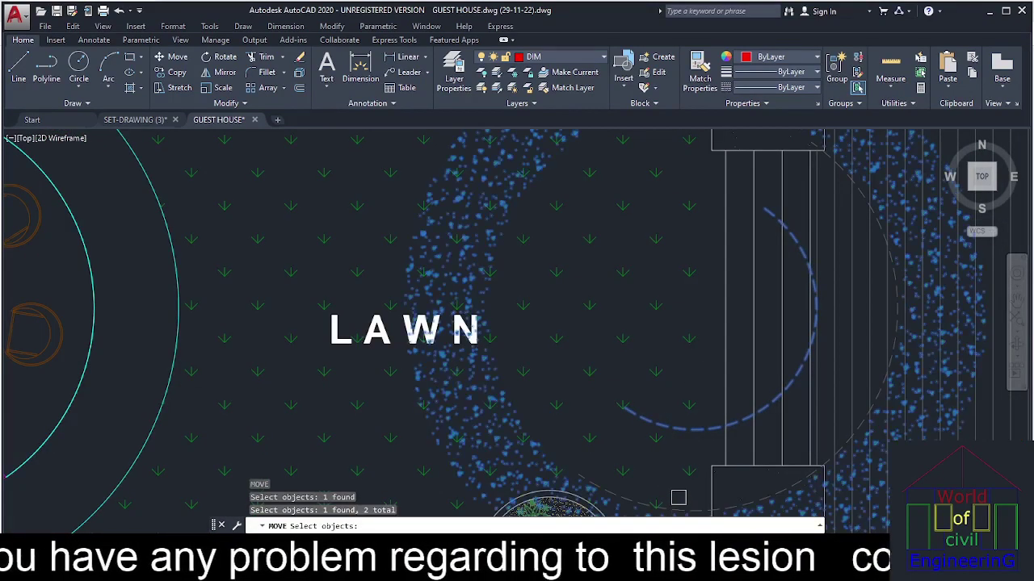
pyautogui.scroll(-2, 717, 370)
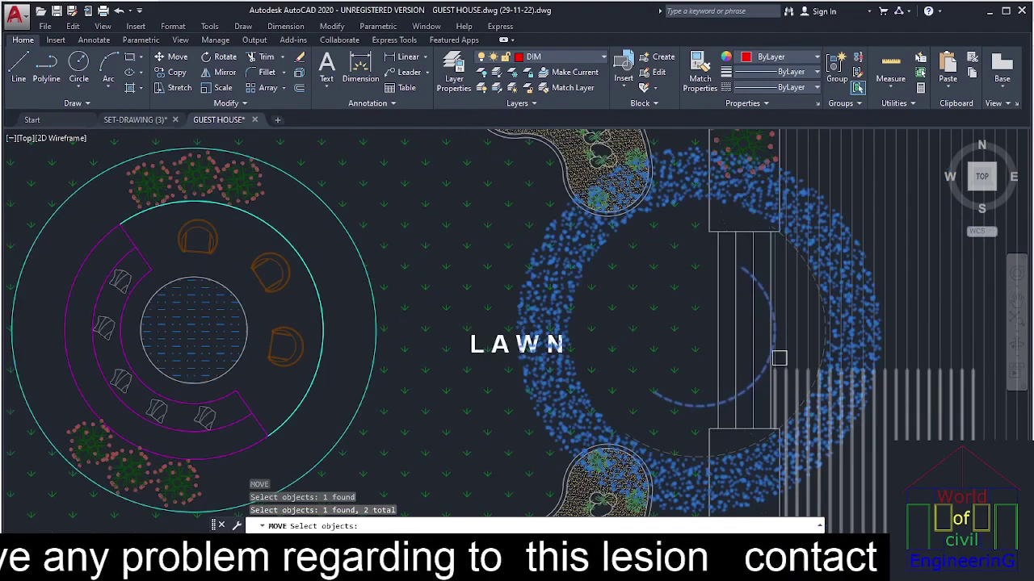
pyautogui.press('Return')
pyautogui.click(743, 267)
pyautogui.moveTo(422, 279); pyautogui.dragTo(630, 350, button='middle')
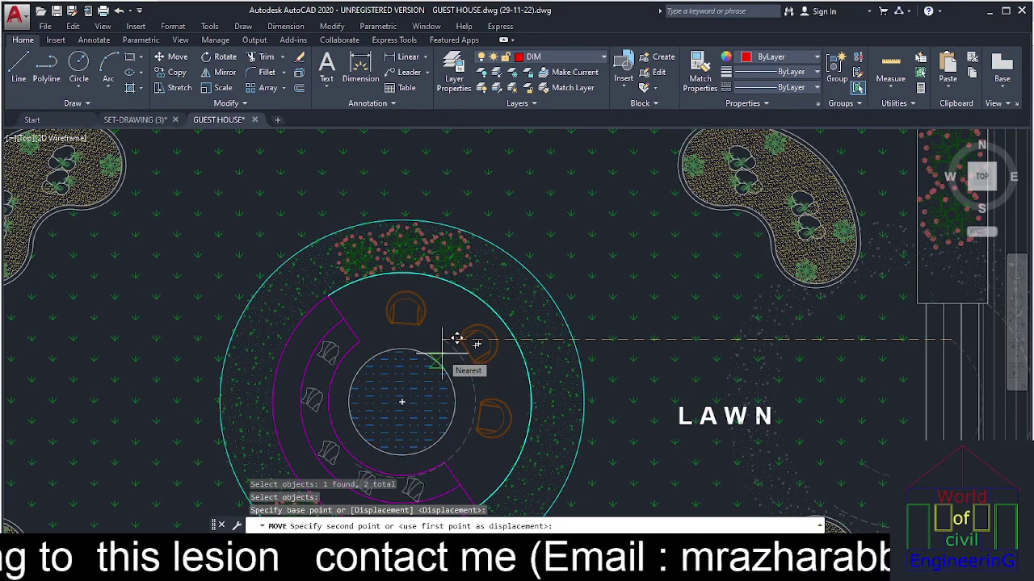
pyautogui.scroll(3, 456, 338)
pyautogui.click(438, 353)
pyautogui.scroll(-3, 507, 403)
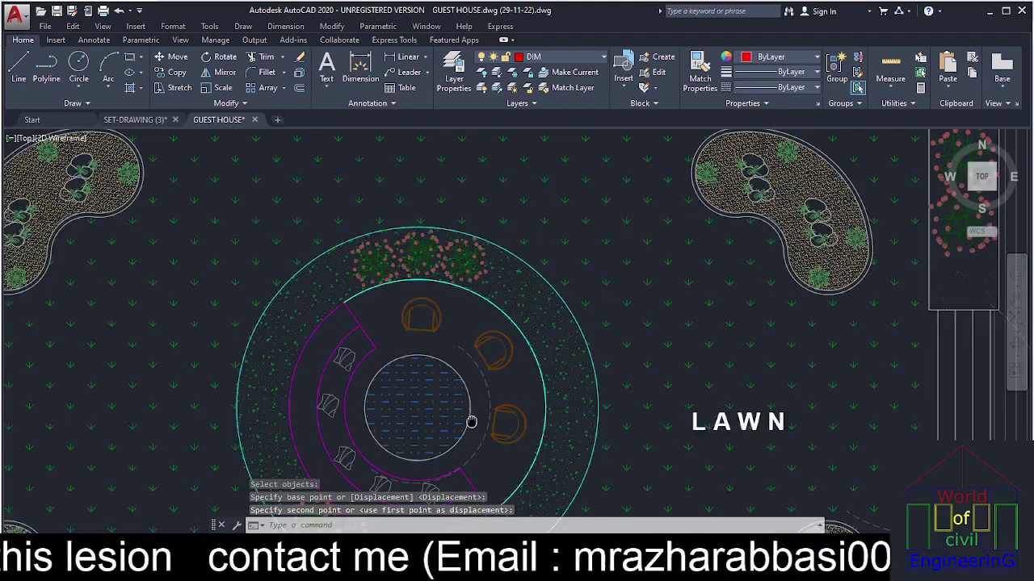
pyautogui.moveTo(472, 422); pyautogui.dragTo(652, 353, button='middle')
# Erase the leftover dashed arc around the steps on the lawn's east side.
pyautogui.scroll(-2, 652, 352)
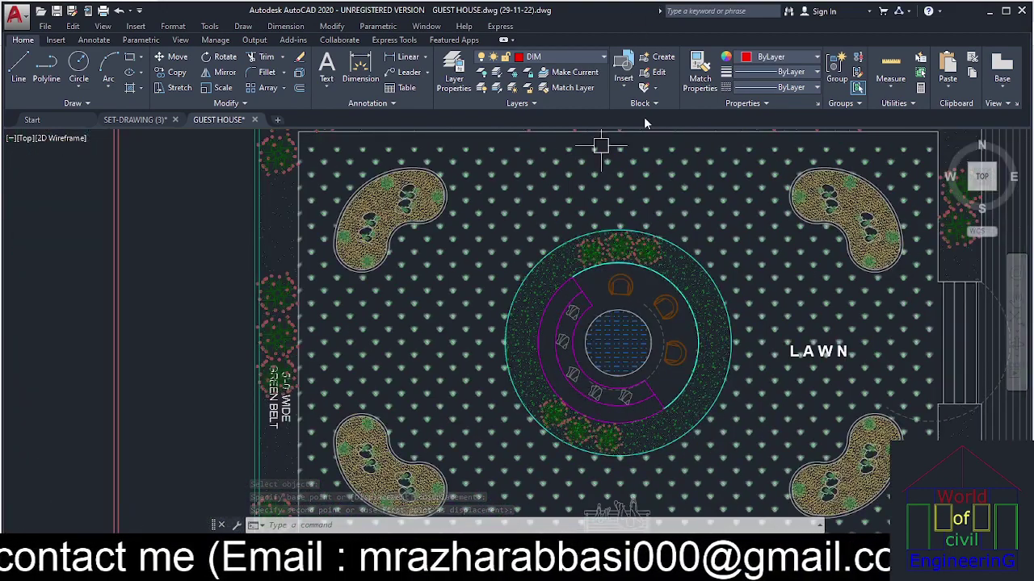
pyautogui.scroll(-2, 638, 288)
pyautogui.scroll(8, 665, 301)
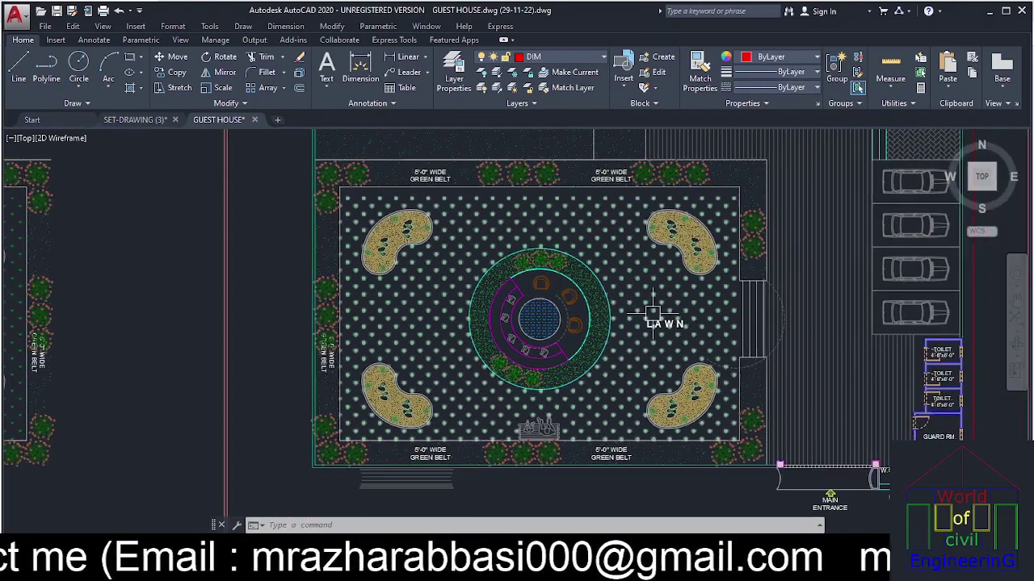
pyautogui.click(743, 398)
pyautogui.scroll(-6, 743, 398)
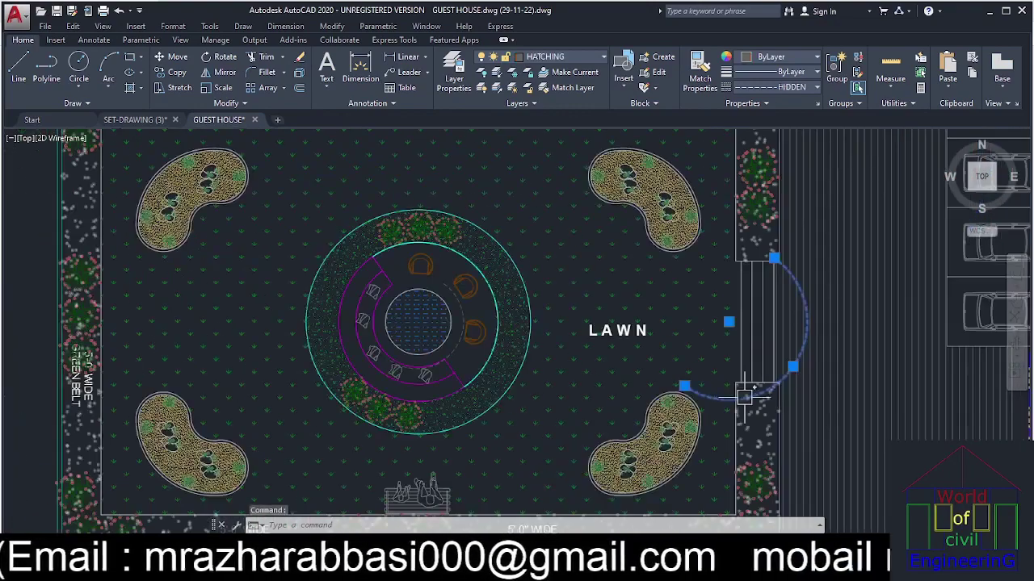
pyautogui.press('Delete')
# Erase the speckled AR-CONC hatch from the outer ring of the circular seating area.
pyautogui.moveTo(442, 318); pyautogui.dragTo(580, 322, button='middle')
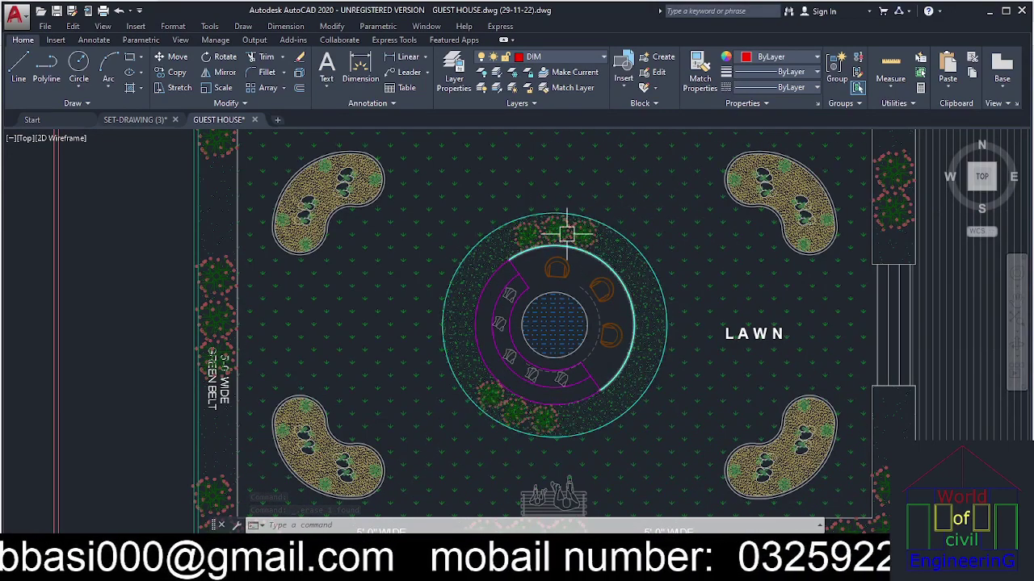
pyautogui.scroll(2, 633, 268)
pyautogui.click(633, 267)
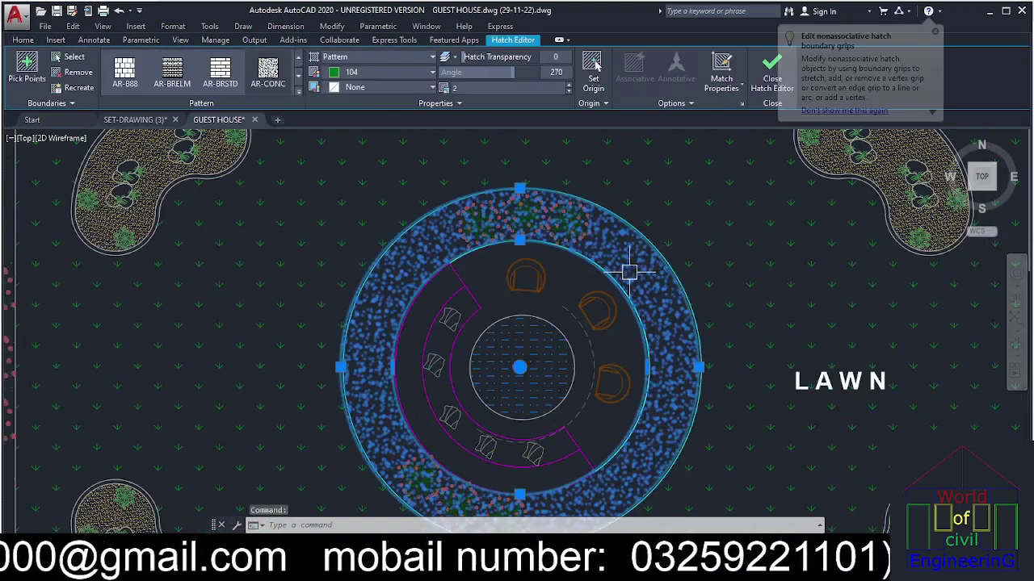
pyautogui.press('Delete')
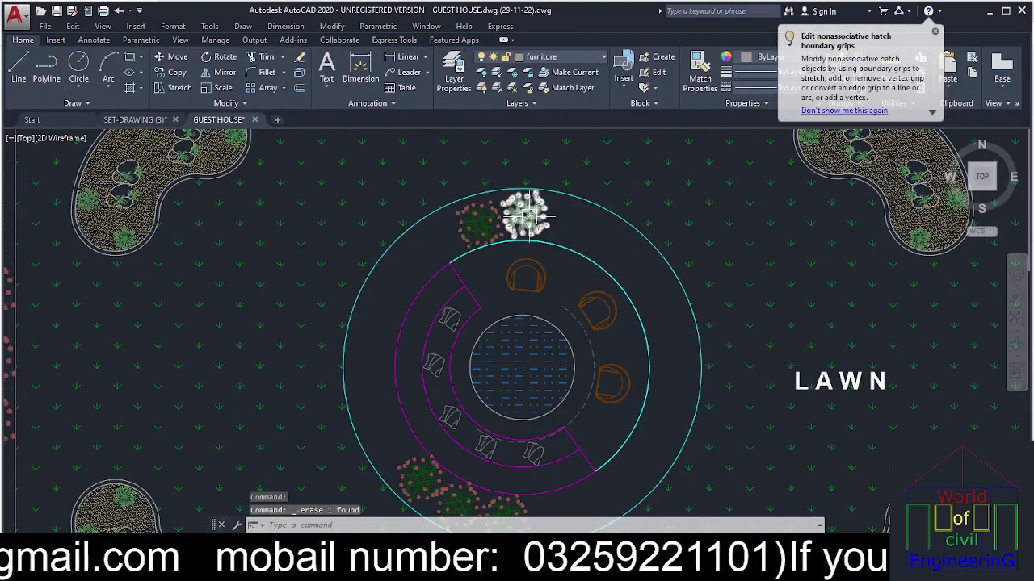
# Erase the flowering shrubs in the northern and southwestern parts of the circular seating area's outer ring.
pyautogui.click(517, 218)
pyautogui.press('Delete')
pyautogui.moveTo(457, 507); pyautogui.dragTo(484, 386, button='middle')
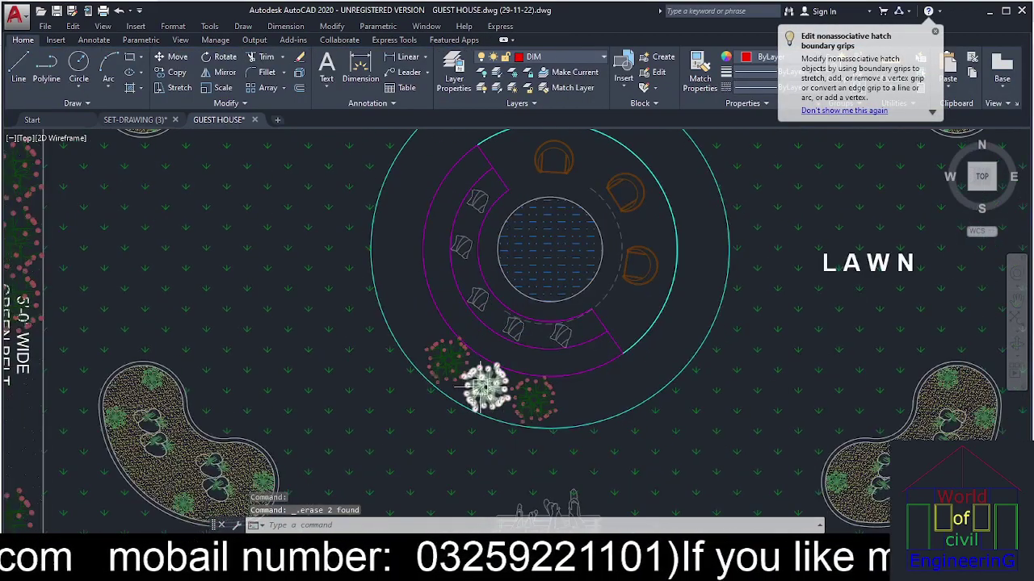
pyautogui.click(485, 389)
pyautogui.click(533, 396)
pyautogui.press('Delete')
pyautogui.click(447, 360)
pyautogui.press('Delete')
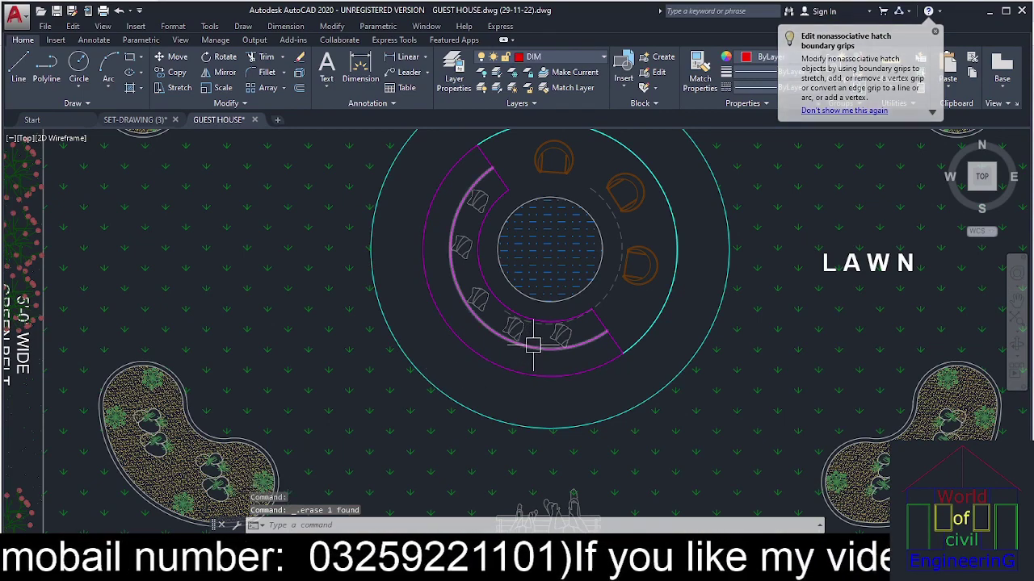
# Scale up the inner seating arrangement with its sofa, chairs and central pool about the common centre until it meets the outer circle.
pyautogui.moveTo(557, 327); pyautogui.dragTo(568, 376, button='middle')
pyautogui.press('Escape')
pyautogui.press('Escape')
pyautogui.press('Escape')
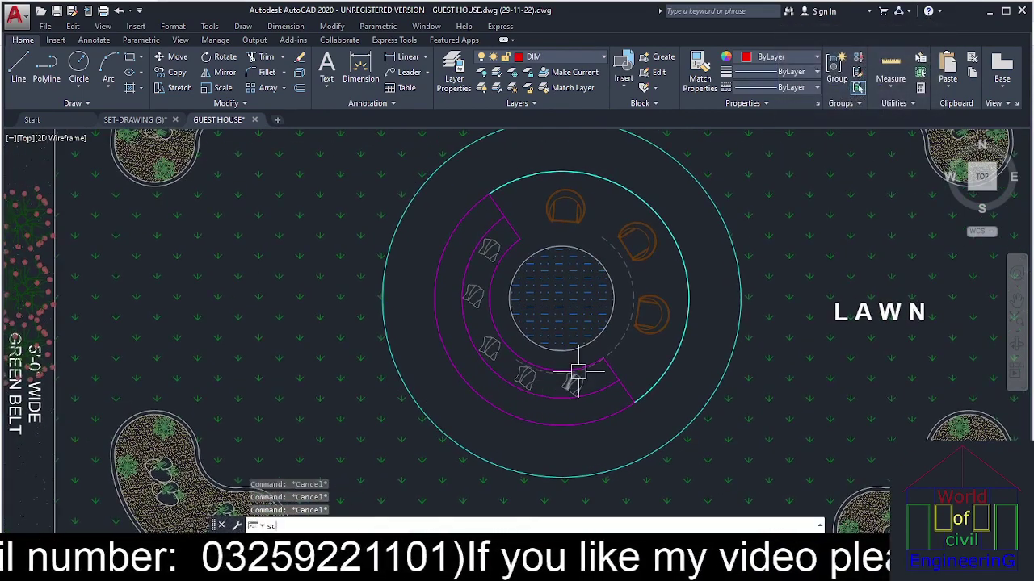
pyautogui.write('sc')
pyautogui.press('Return')
pyautogui.click(667, 192)
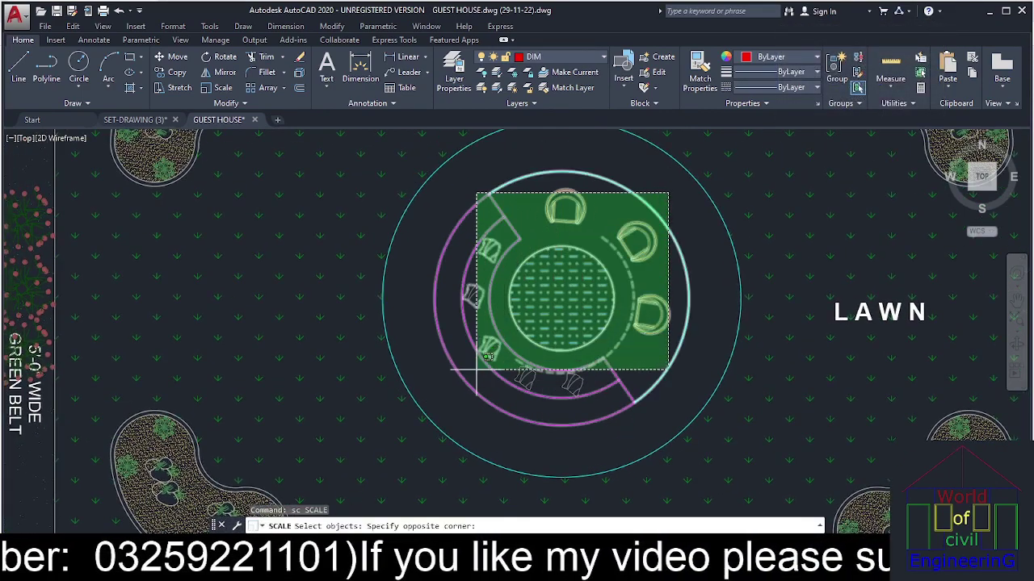
pyautogui.click(451, 405)
pyautogui.press('Return')
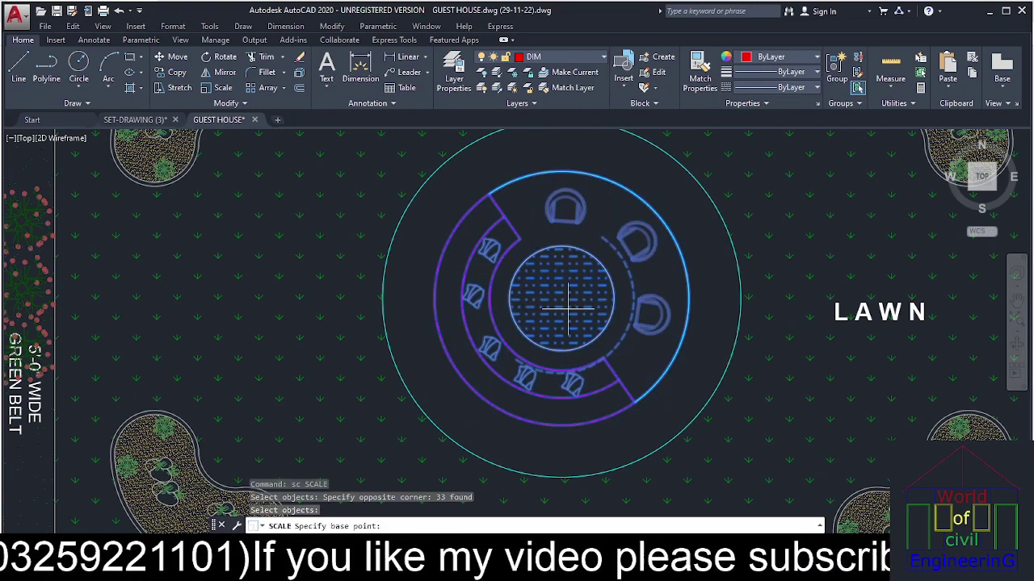
pyautogui.click(560, 299)
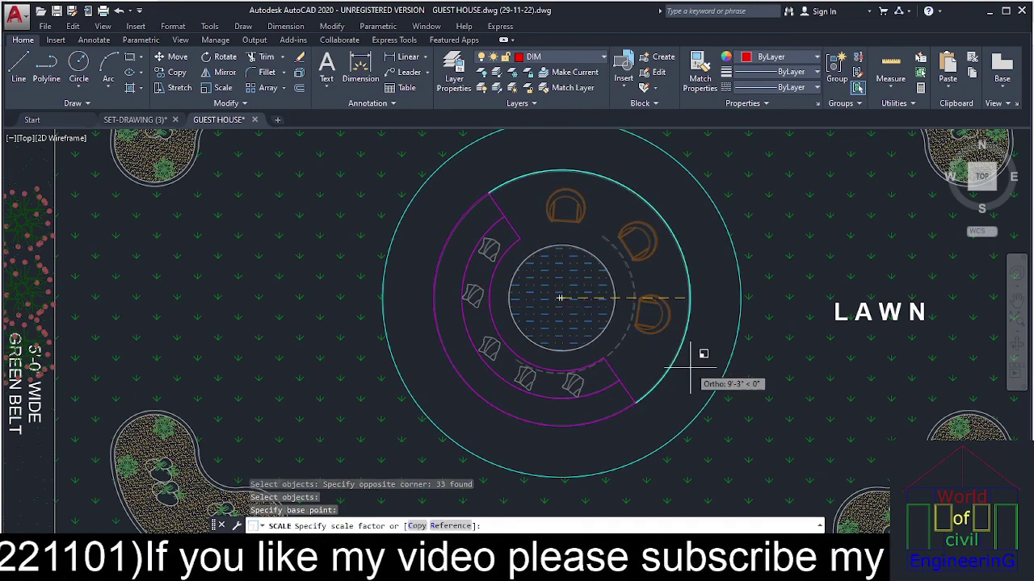
pyautogui.press('Escape')
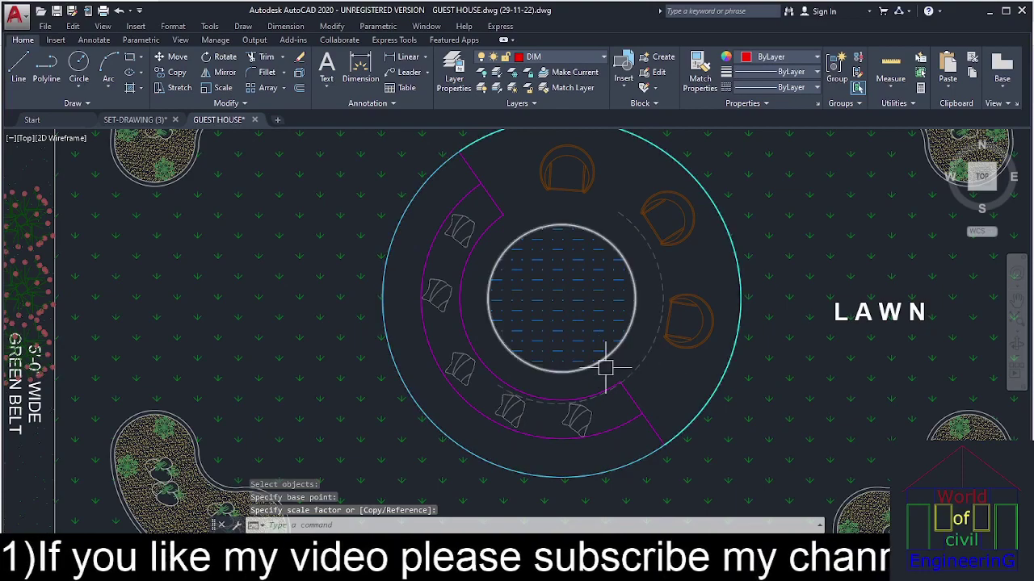
# Erase the dashed arc between the central pool and the chairs.
pyautogui.click(646, 346)
pyautogui.scroll(-6, 642, 339)
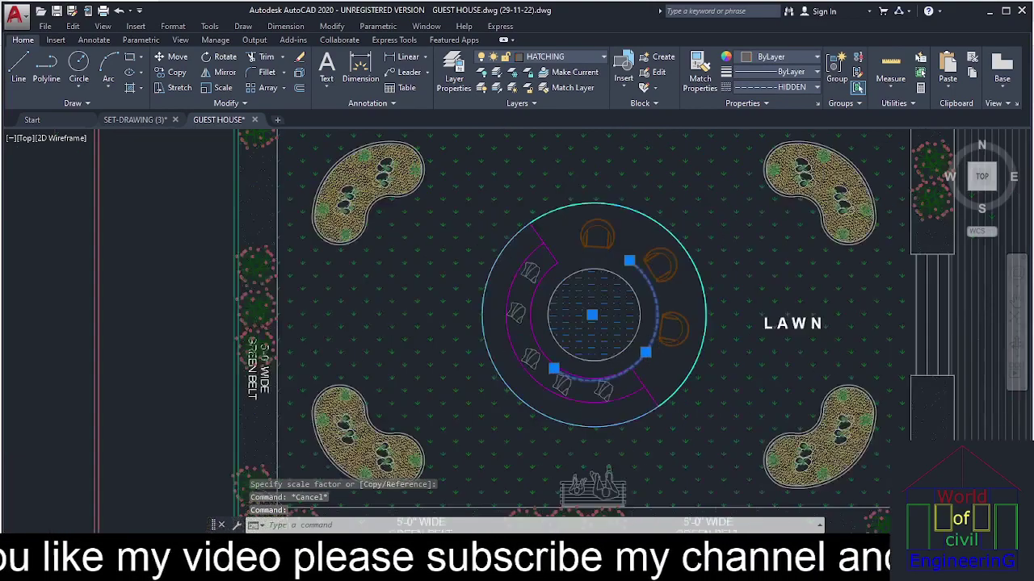
pyautogui.press('Delete')
# Examine the enlarged circular seating area within the lawn and the surrounding site plan.
pyautogui.scroll(6, 639, 330)
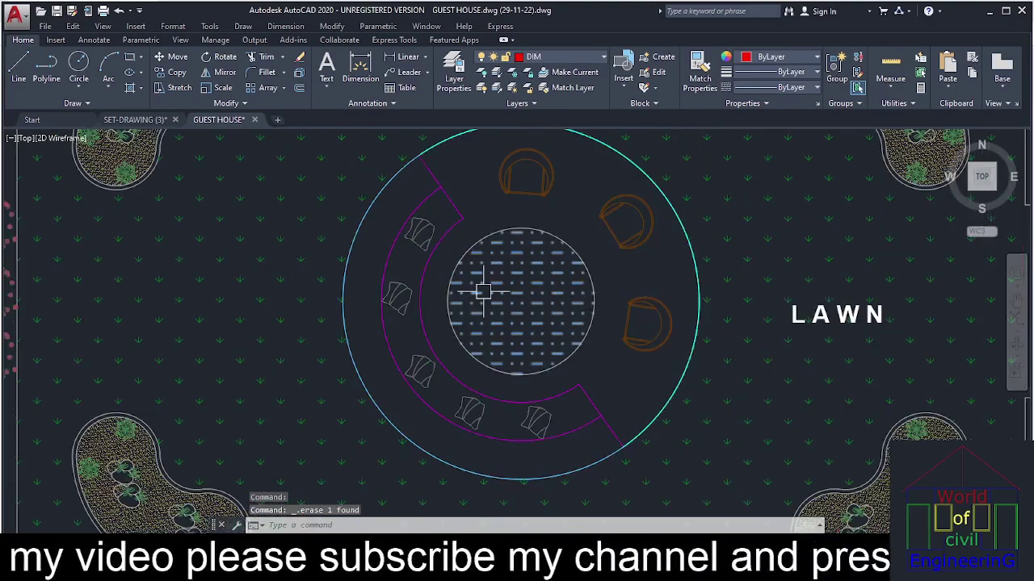
pyautogui.moveTo(473, 289); pyautogui.dragTo(605, 307, button='middle')
pyautogui.scroll(-2, 601, 325)
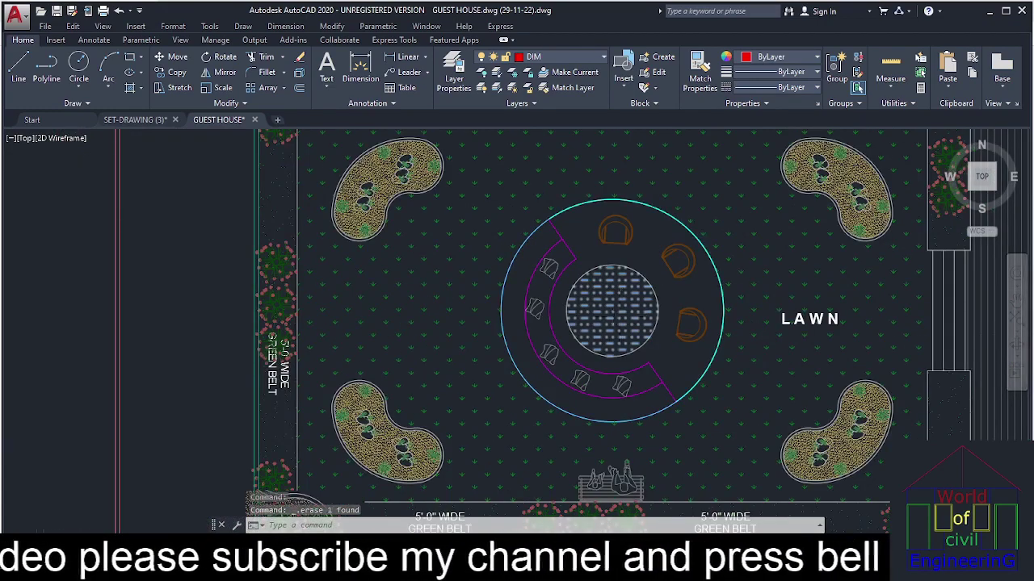
pyautogui.scroll(3, 621, 316)
pyautogui.scroll(-1, 619, 315)
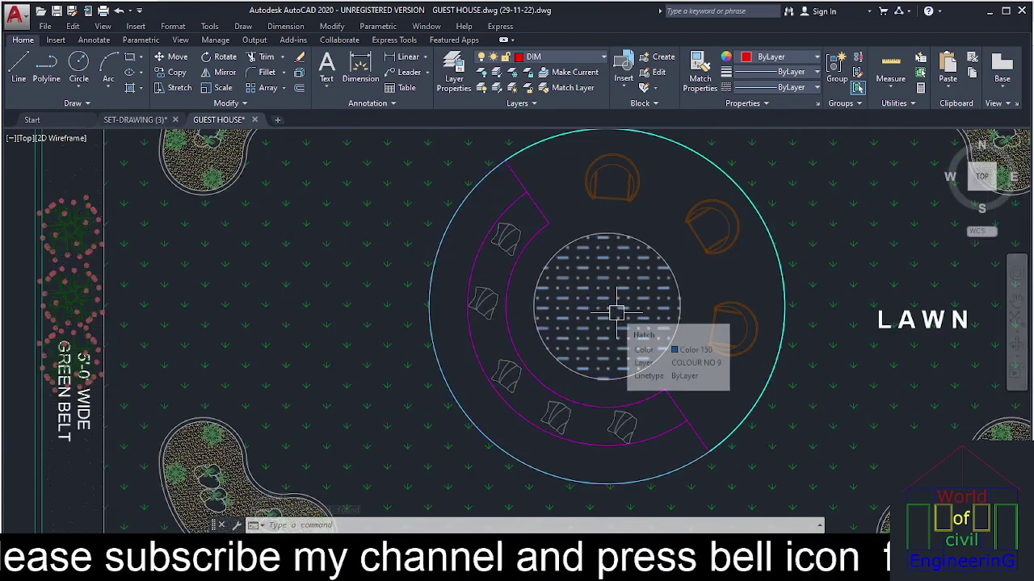
pyautogui.scroll(-6, 616, 313)
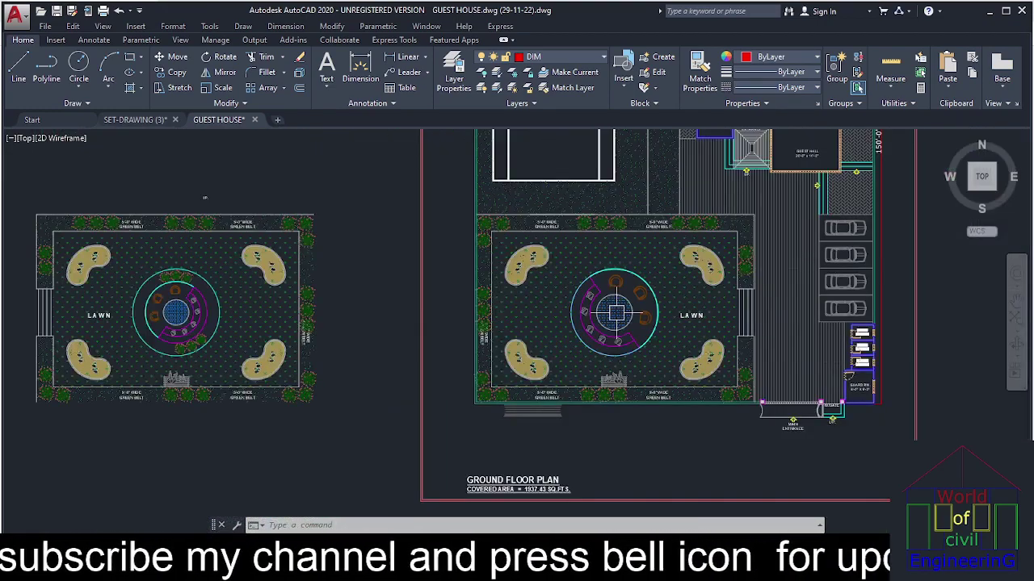
pyautogui.scroll(6, 617, 314)
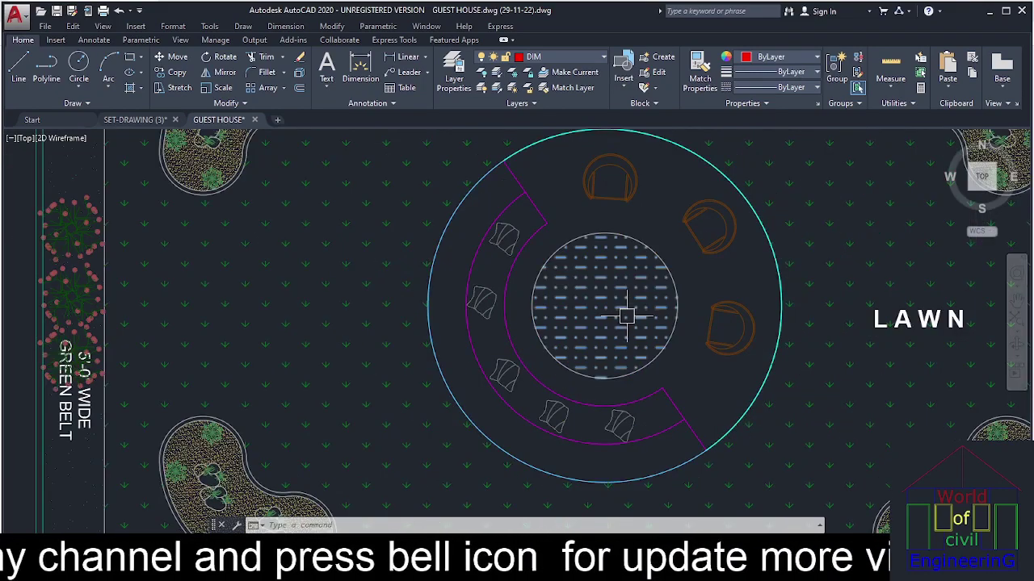
pyautogui.scroll(-6, 623, 324)
pyautogui.scroll(6, 626, 323)
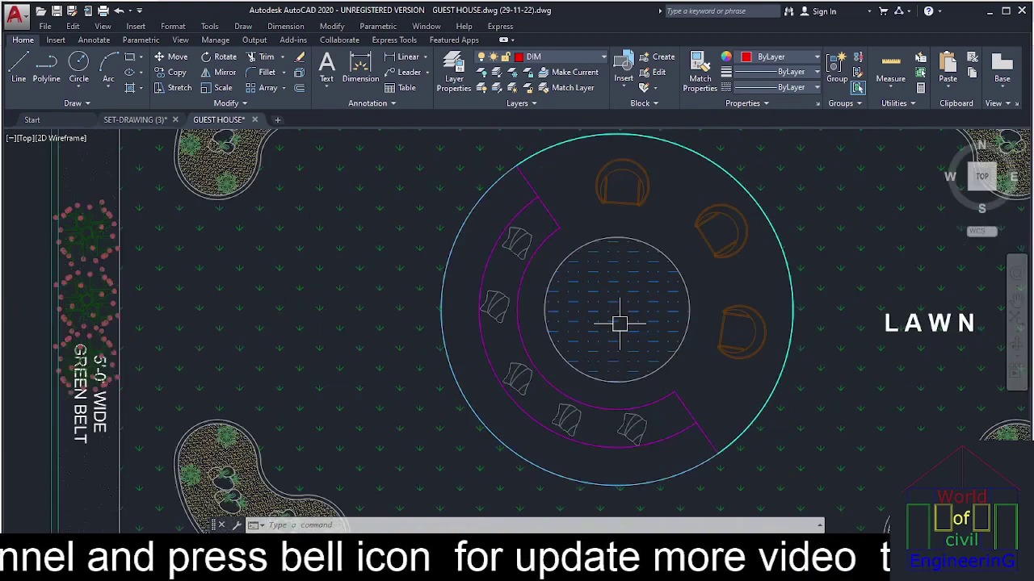
# Copy the LAWN label into the middle of the water-hatched circle in the seating area.
pyautogui.press('Escape')
pyautogui.press('Escape')
pyautogui.write('co')
pyautogui.press('Return')
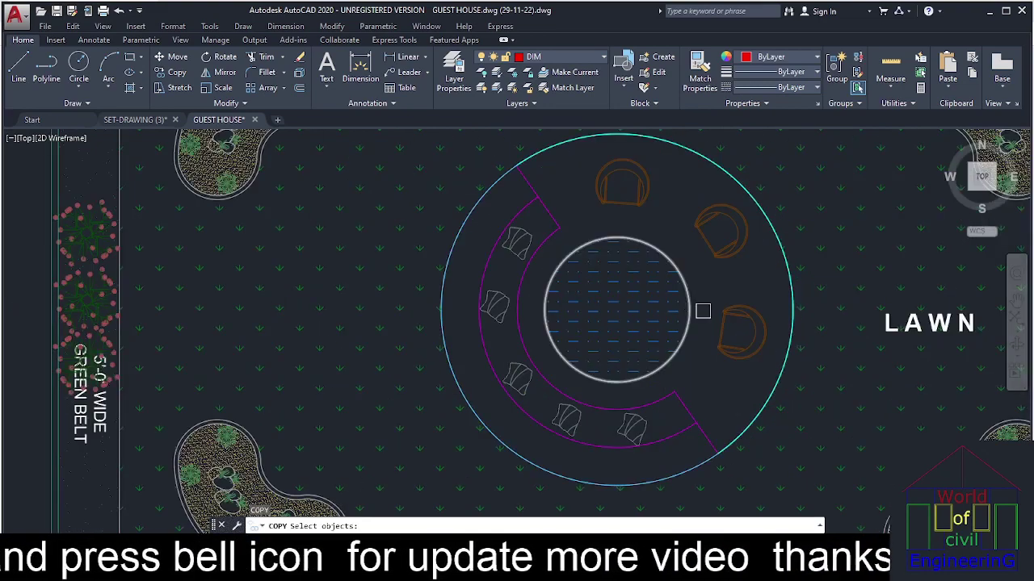
pyautogui.scroll(4, 937, 323)
pyautogui.click(929, 315)
pyautogui.press('Return')
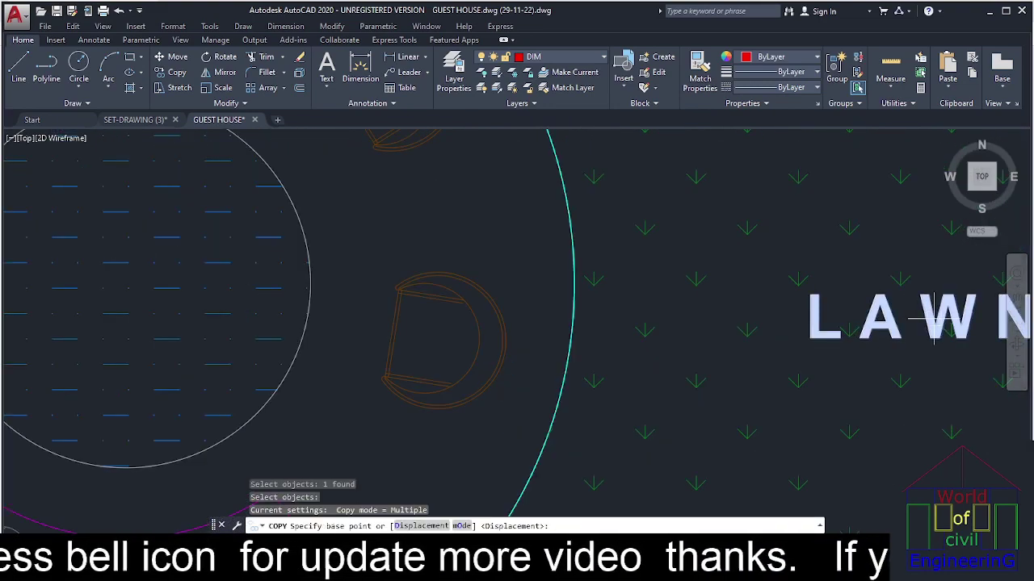
pyautogui.click(928, 315)
pyautogui.scroll(-5, 692, 307)
pyautogui.scroll(5, 698, 319)
pyautogui.click(698, 346)
pyautogui.press('Escape')
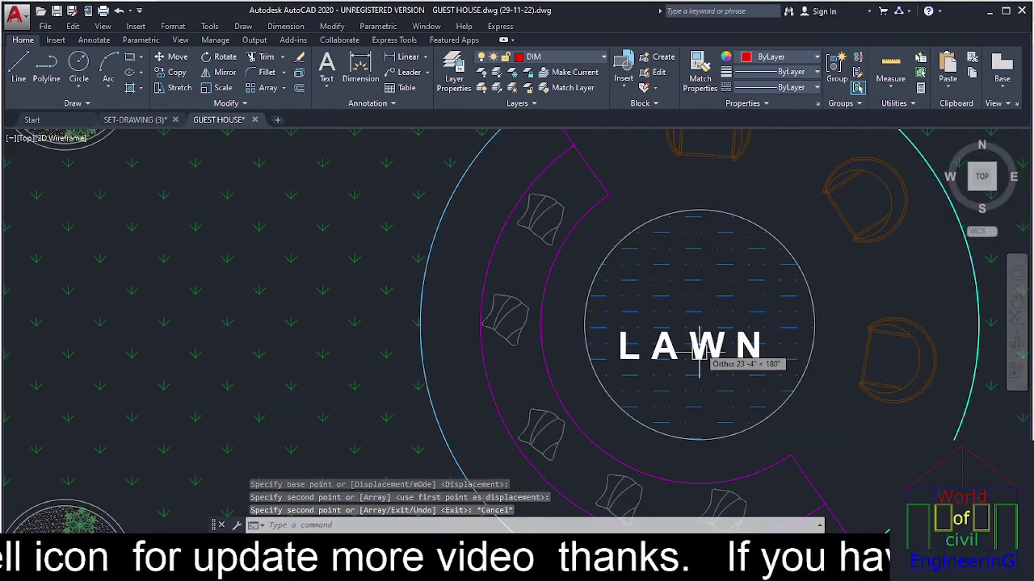
# Replace the copied label's text with "fountain".
pyautogui.doubleClick(690, 354)
pyautogui.moveTo(771, 353); pyautogui.dragTo(611, 356)
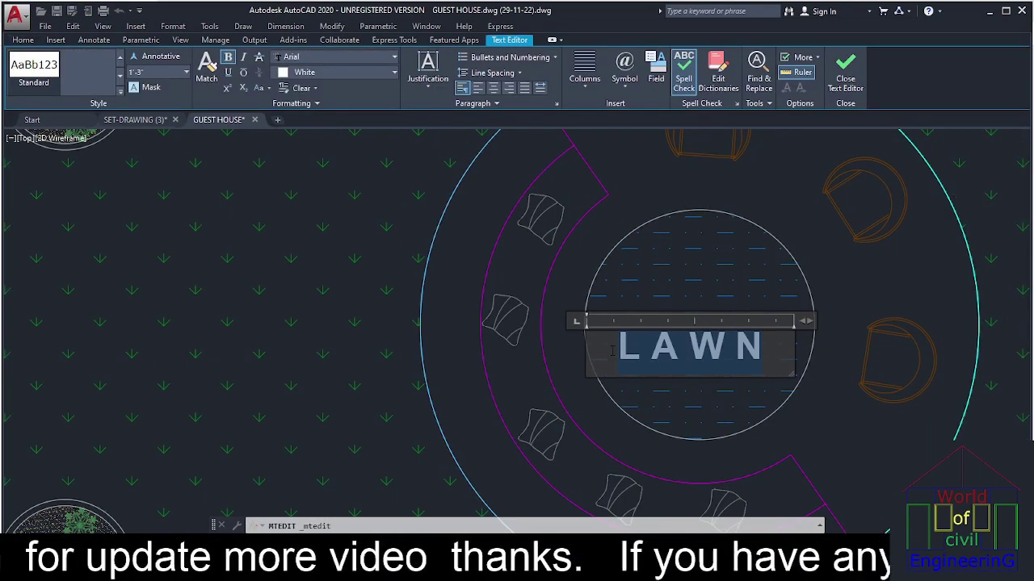
pyautogui.write('fou')
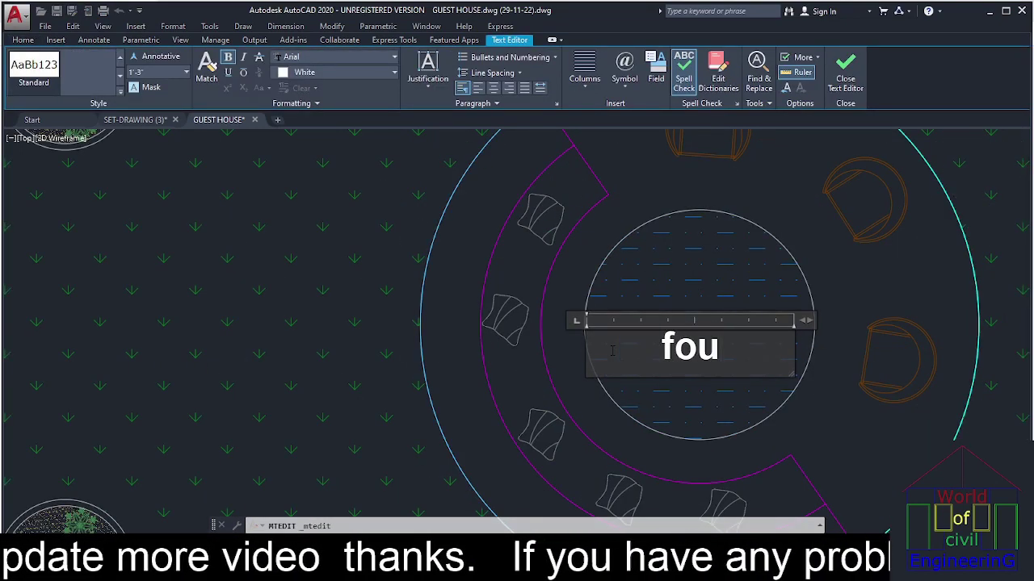
pyautogui.write('ntain')
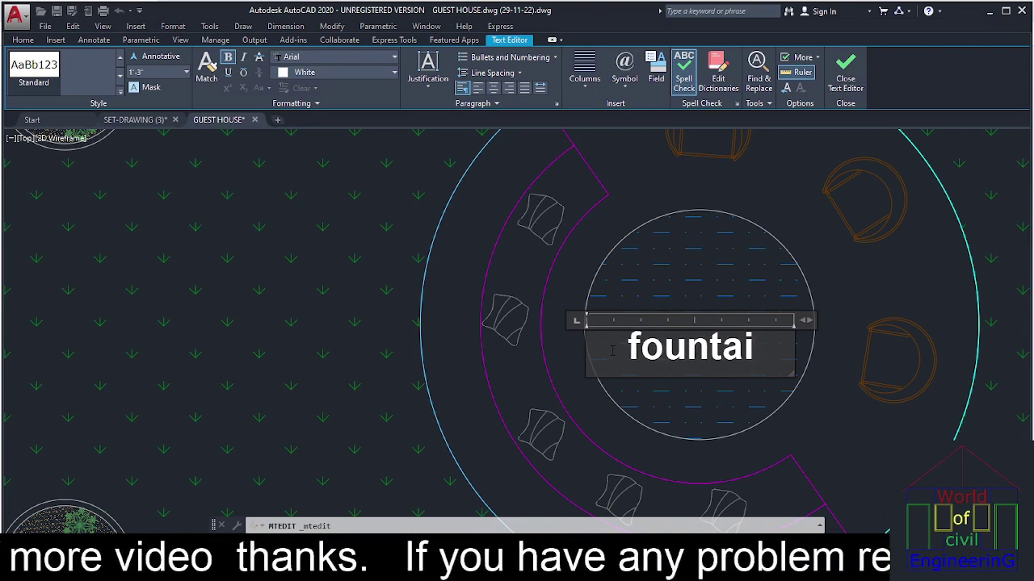
pyautogui.rightClick(686, 328)
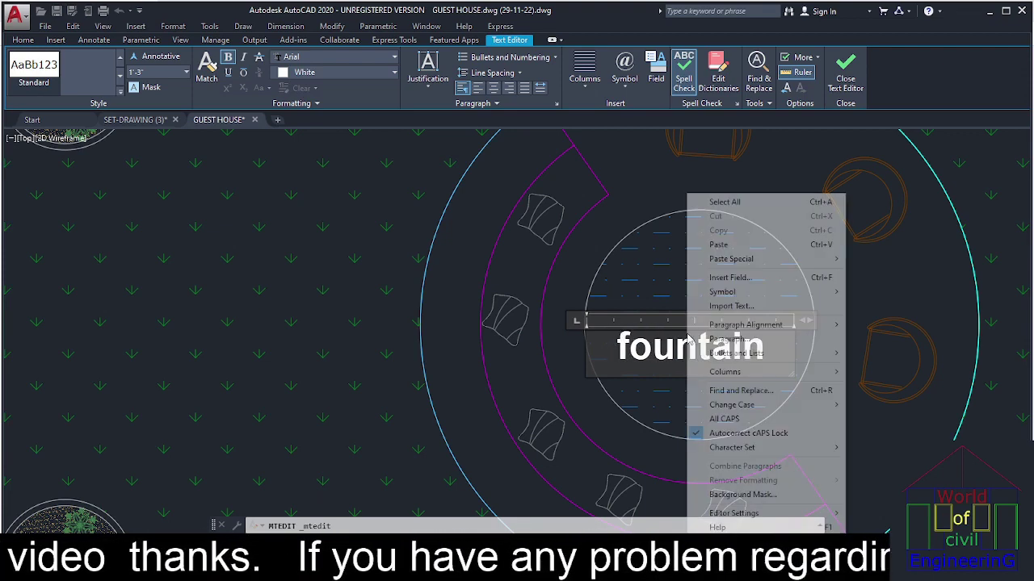
pyautogui.click(671, 348)
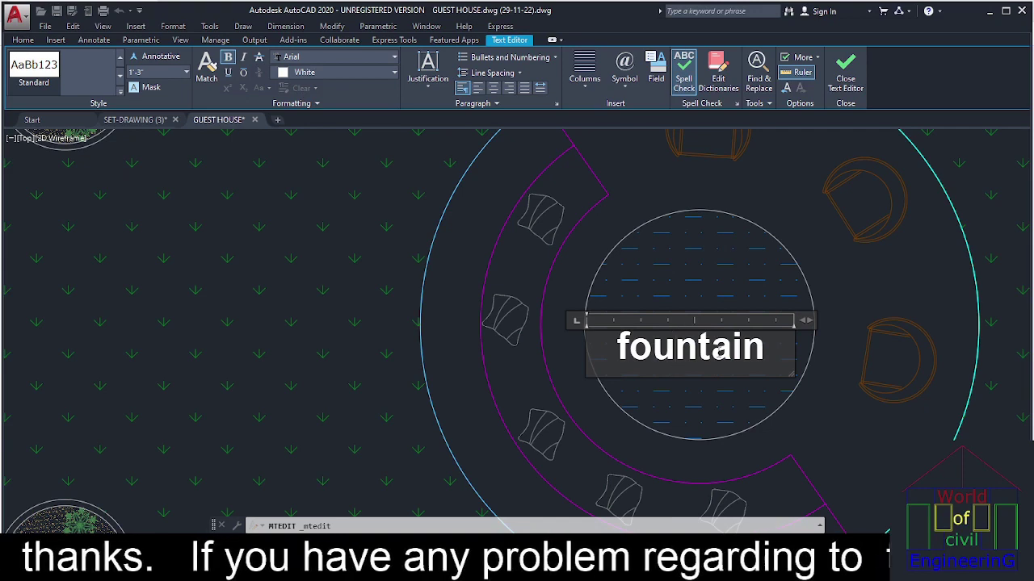
# Convert the fountain label to uppercase and finish the text edit.
pyautogui.hotkey('ctrl', 'a')
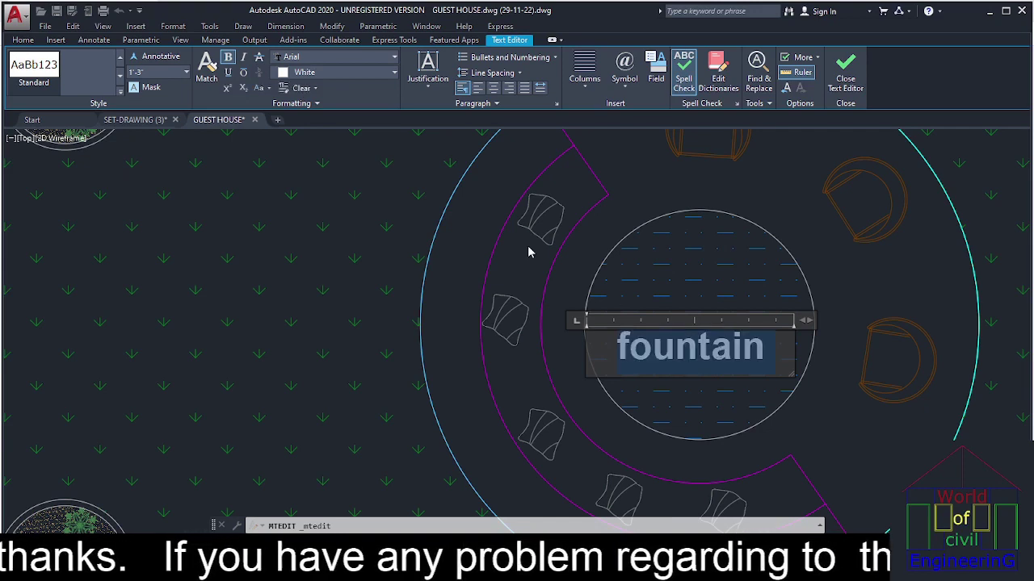
pyautogui.click(260, 90)
pyautogui.click(268, 108)
pyautogui.scroll(-6, 722, 321)
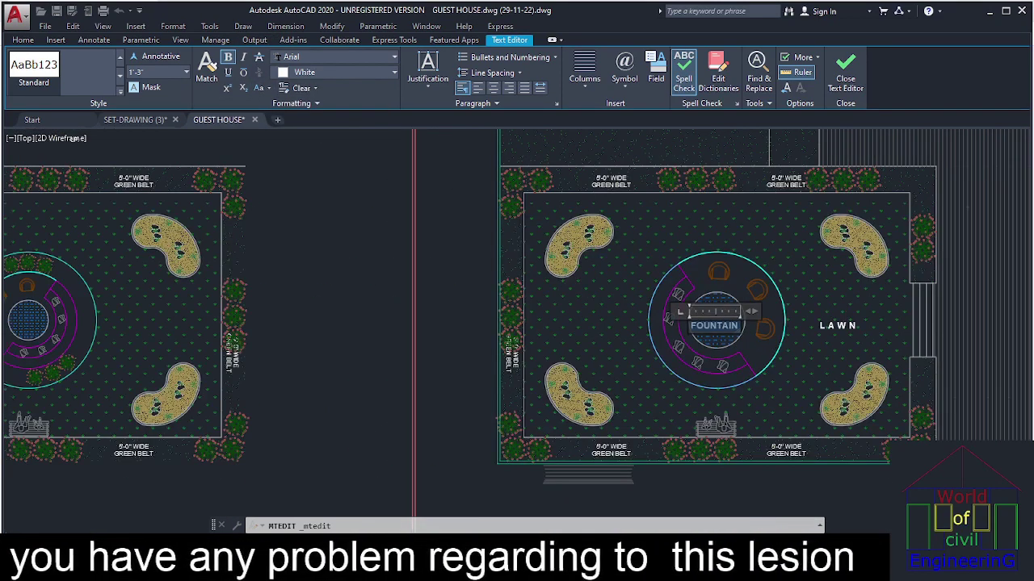
pyautogui.press('Escape')
# Open the plot settings for the drawing and dismiss the batch plot notice and its help page.
pyautogui.scroll(-6, 727, 372)
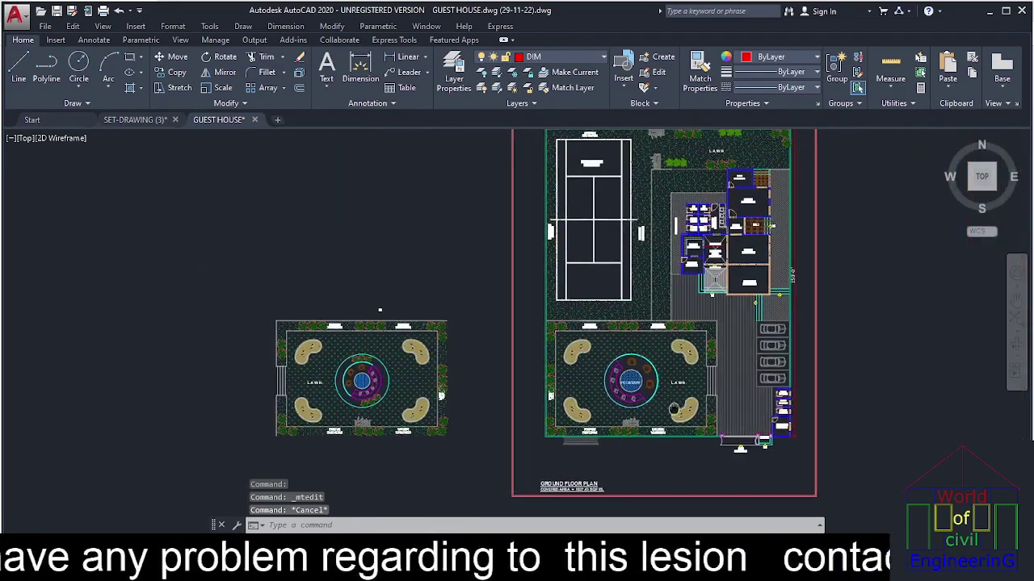
pyautogui.scroll(-4, 674, 408)
pyautogui.scroll(3, 654, 388)
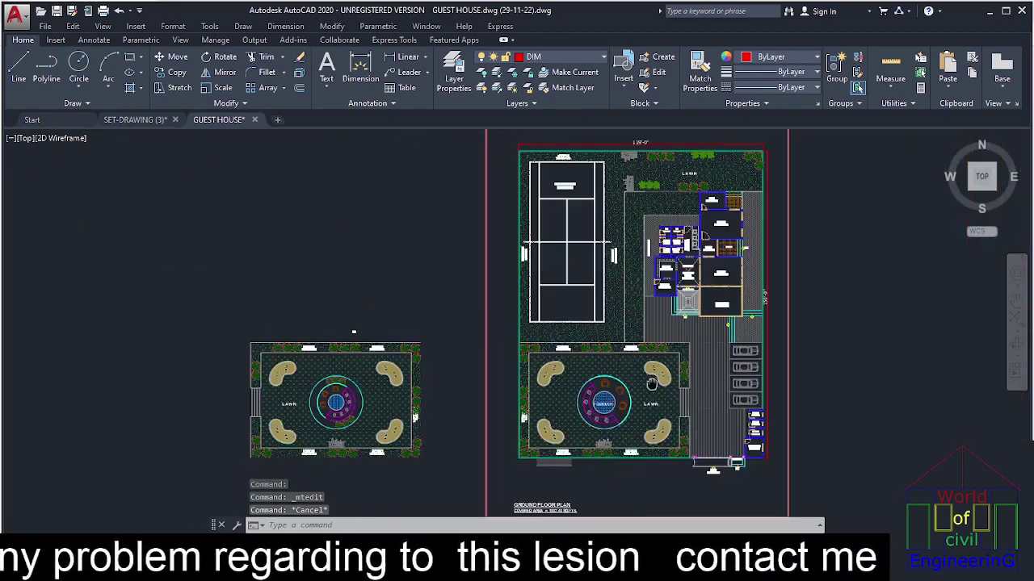
pyautogui.moveTo(651, 385)
pyautogui.mouseDown(button='middle')
pyautogui.moveTo(638, 369)
pyautogui.moveTo(633, 406)
pyautogui.mouseUp(button='middle')
pyautogui.hotkey('ctrl', 'p')
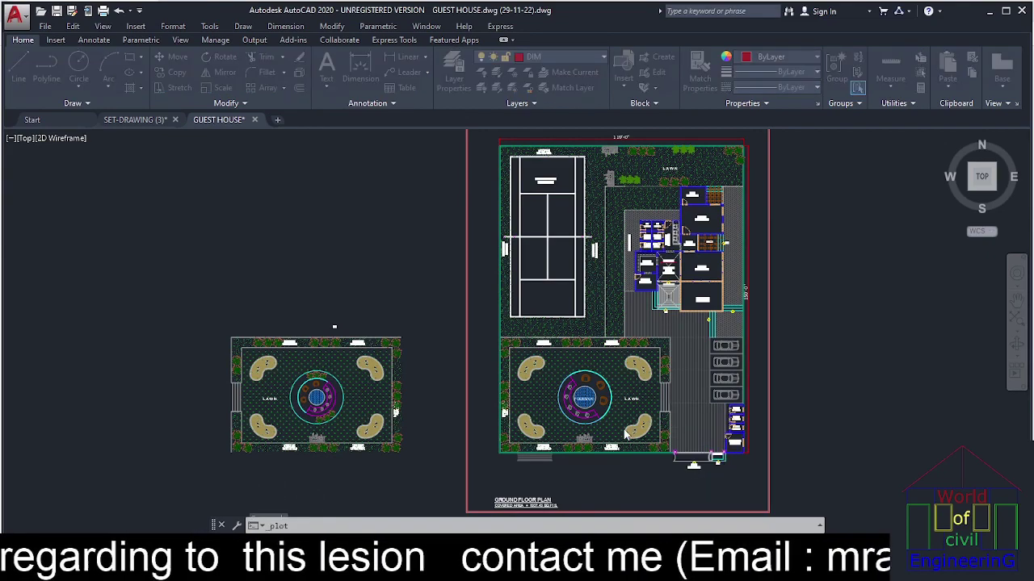
pyautogui.click(502, 252)
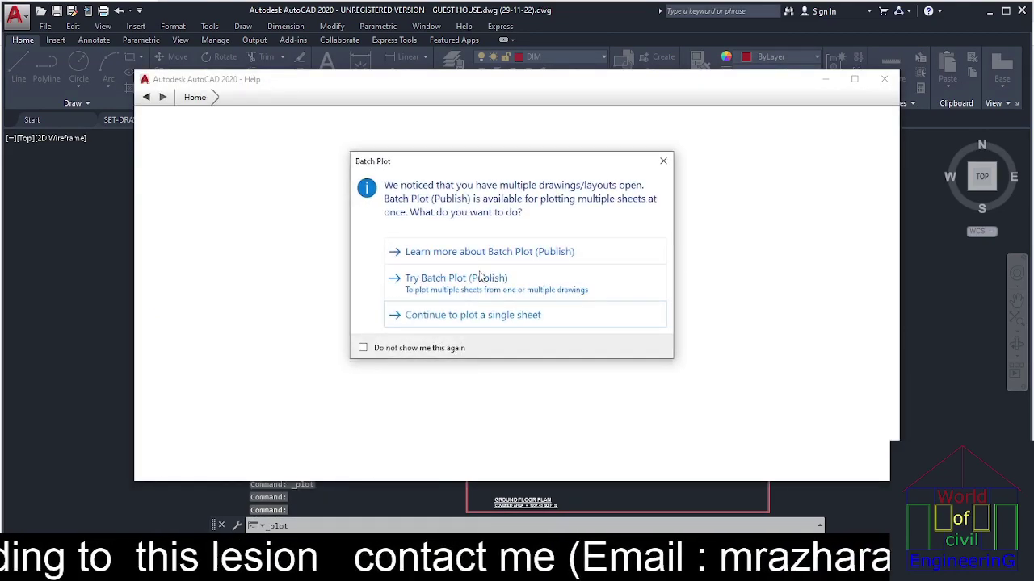
pyautogui.click(664, 161)
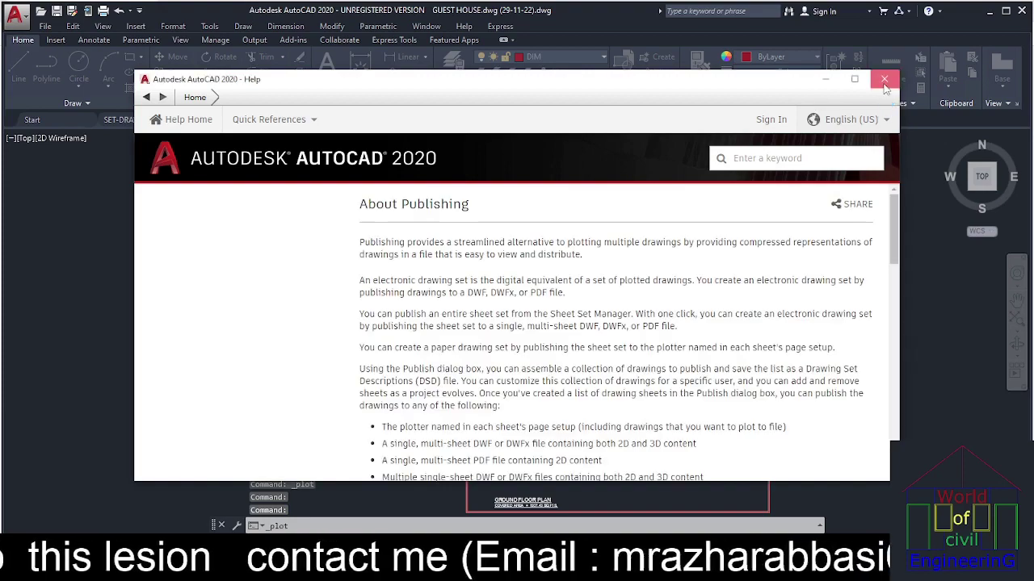
pyautogui.click(884, 78)
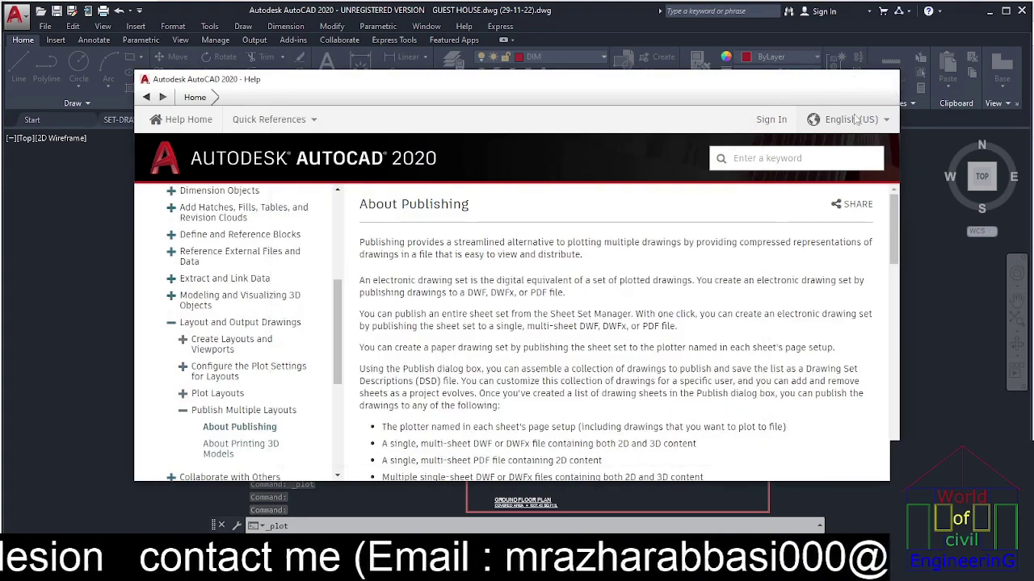
pyautogui.click(719, 148)
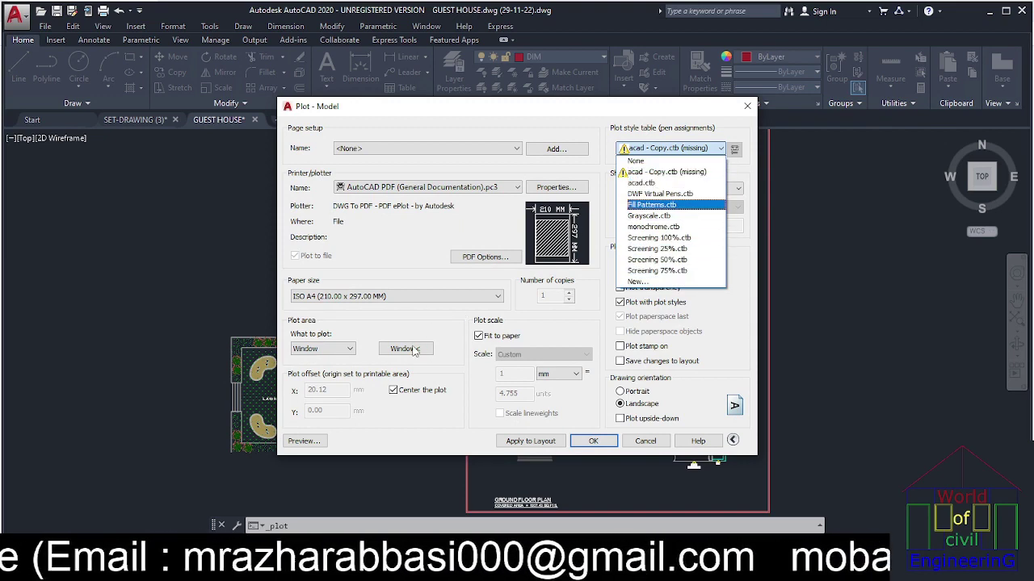
pyautogui.click(478, 162)
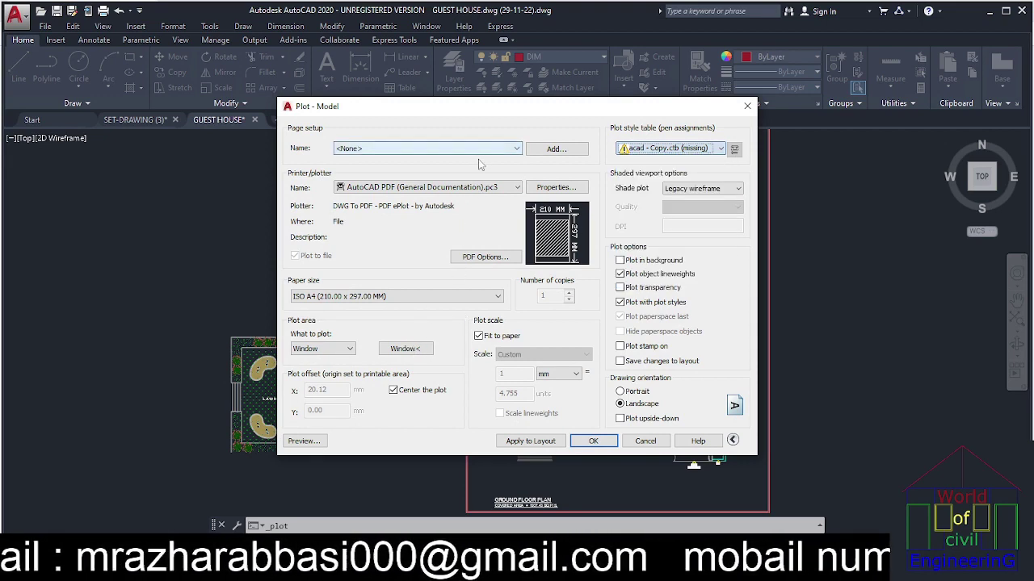
pyautogui.click(473, 153)
pyautogui.click(440, 177)
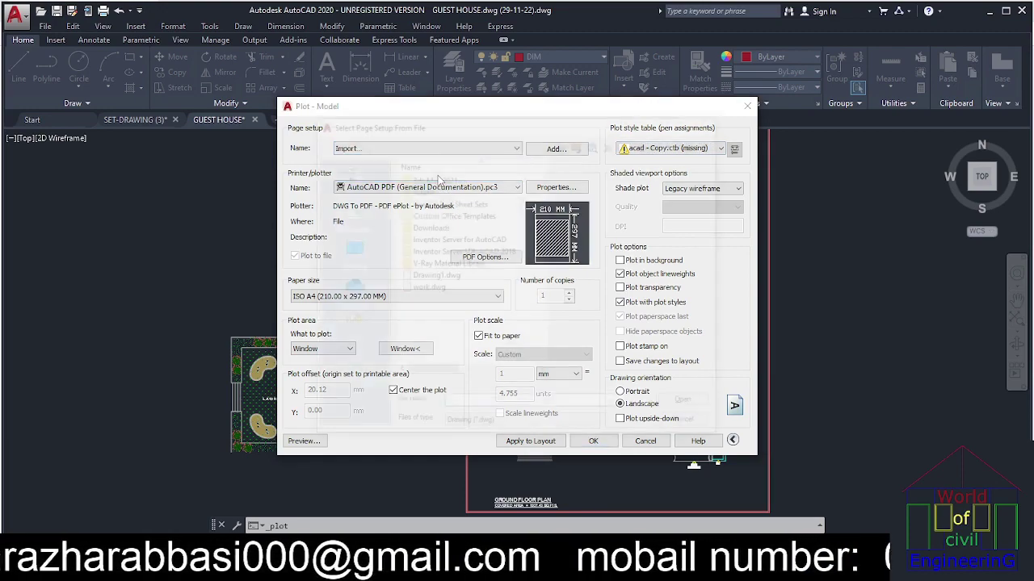
pyautogui.click(714, 123)
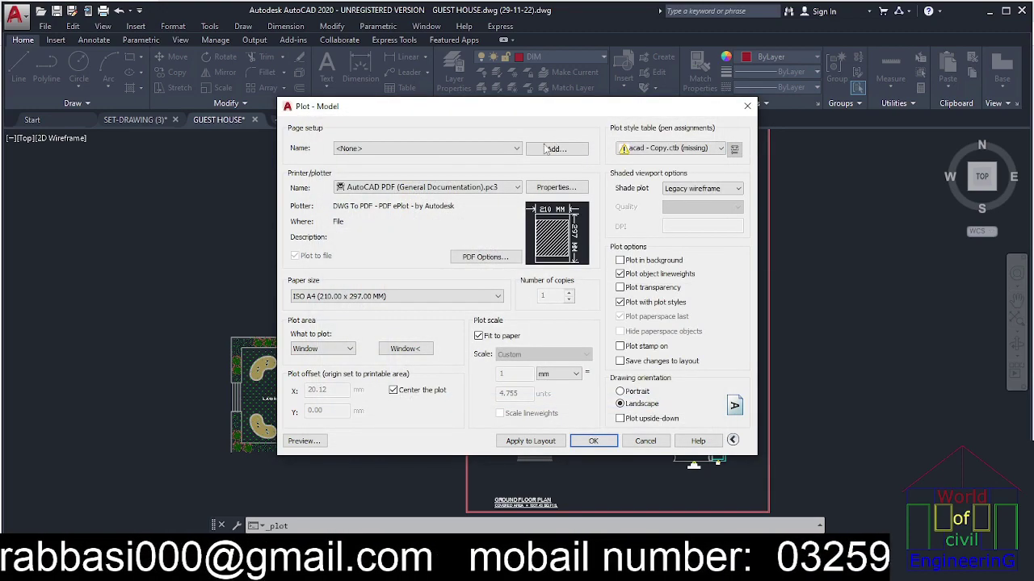
# Apply the previous plot's page setup and define the plot window by the opposite corners of the ground floor sheet border.
pyautogui.click(502, 152)
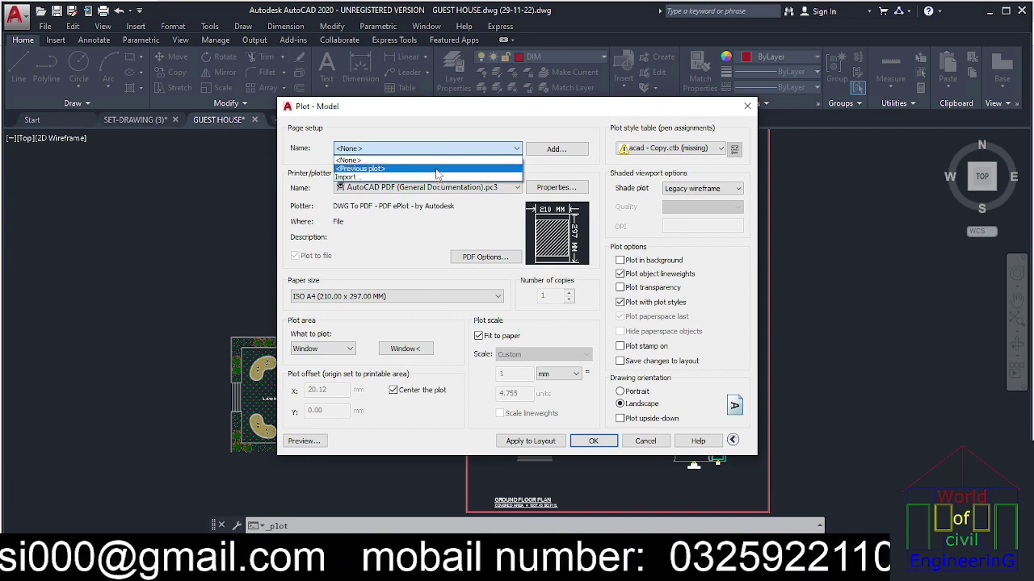
pyautogui.click(441, 168)
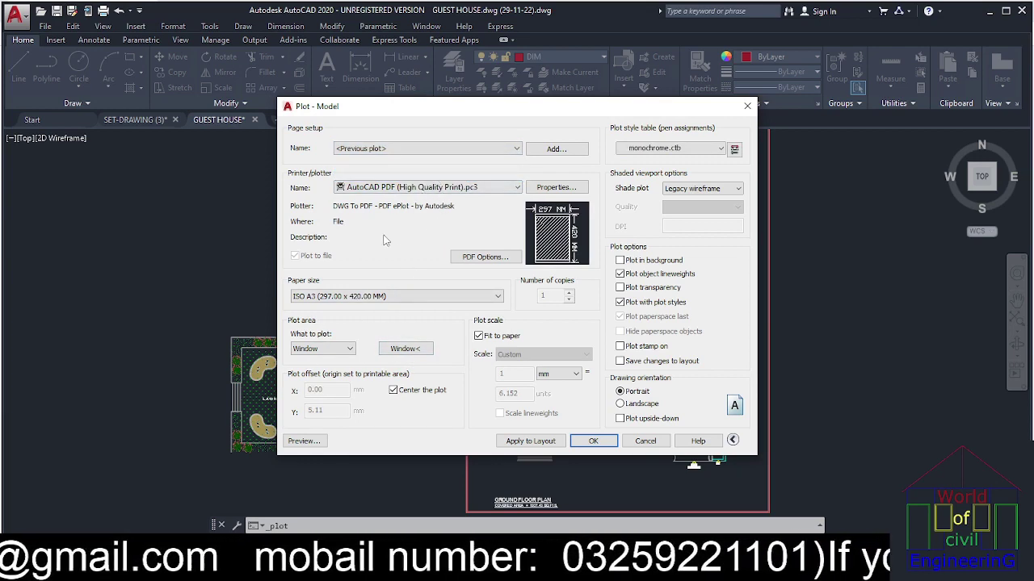
pyautogui.click(405, 349)
pyautogui.scroll(-3, 724, 206)
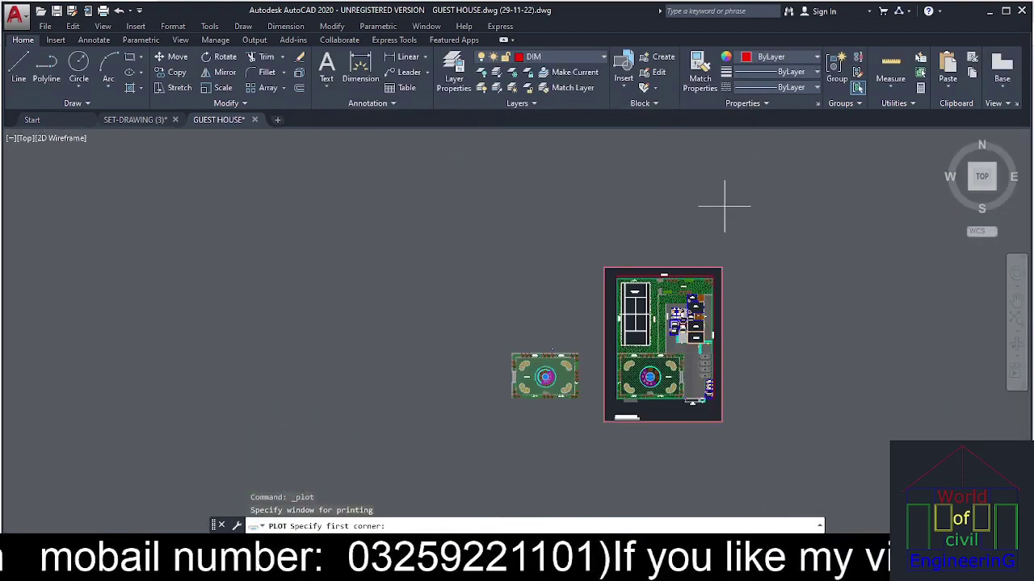
pyautogui.scroll(10, 743, 169)
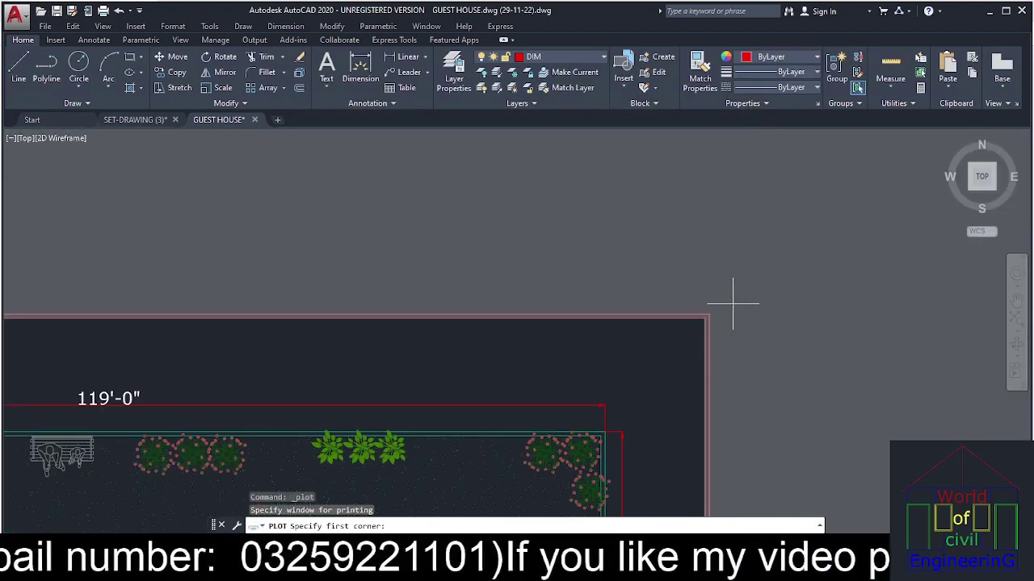
pyautogui.click(710, 314)
pyautogui.scroll(-5, 687, 334)
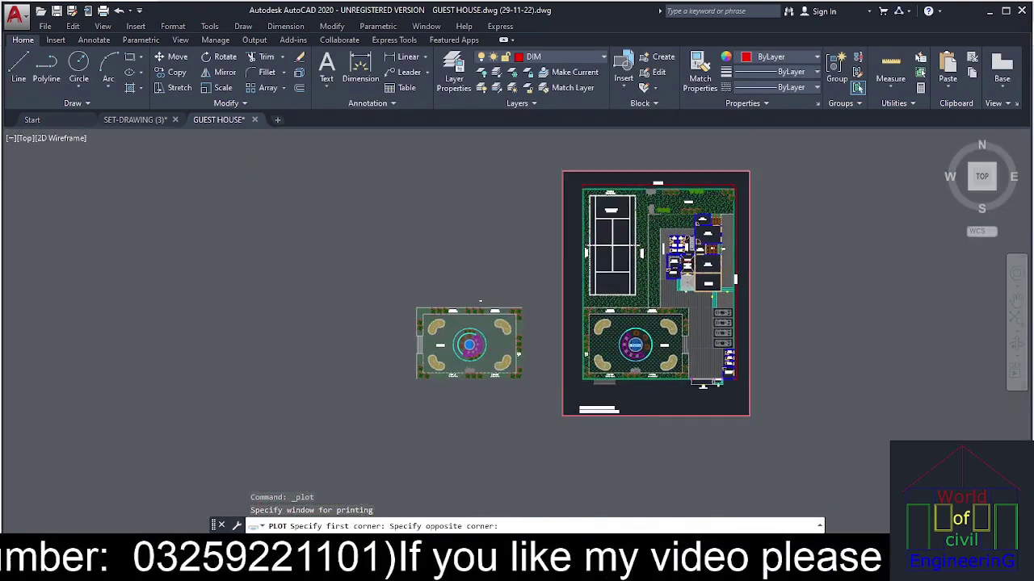
pyautogui.scroll(4, 569, 414)
pyautogui.click(569, 414)
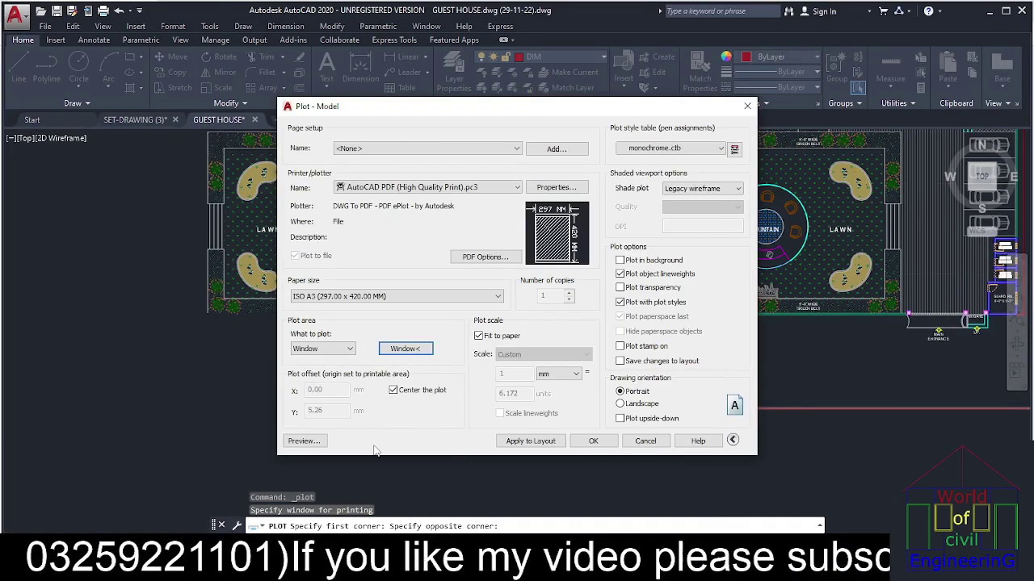
# Preview the plot, examine the fountain lawn, tennis court and guest house rooms, and return to the plot settings.
pyautogui.click(303, 441)
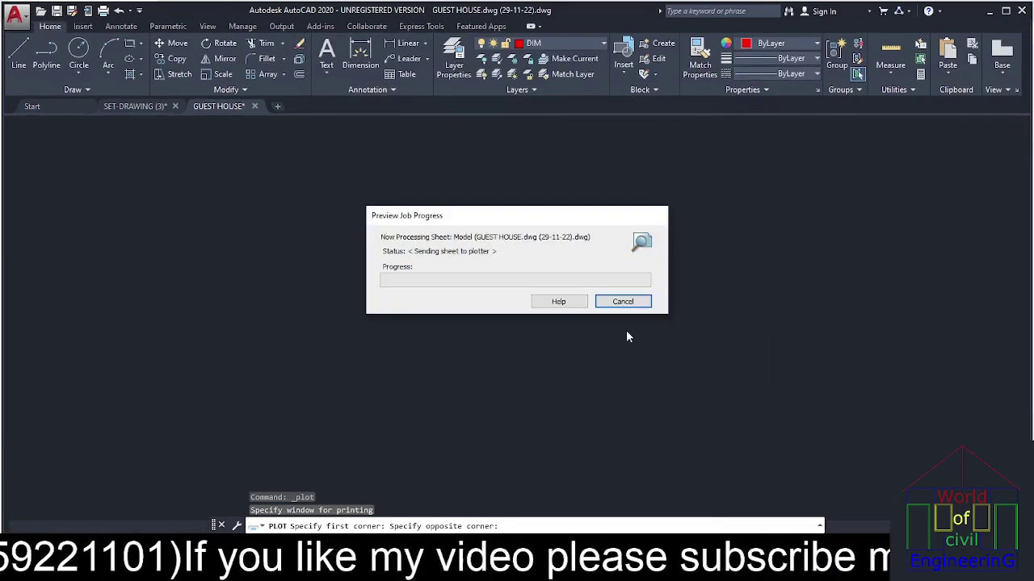
pyautogui.scroll(3, 568, 365)
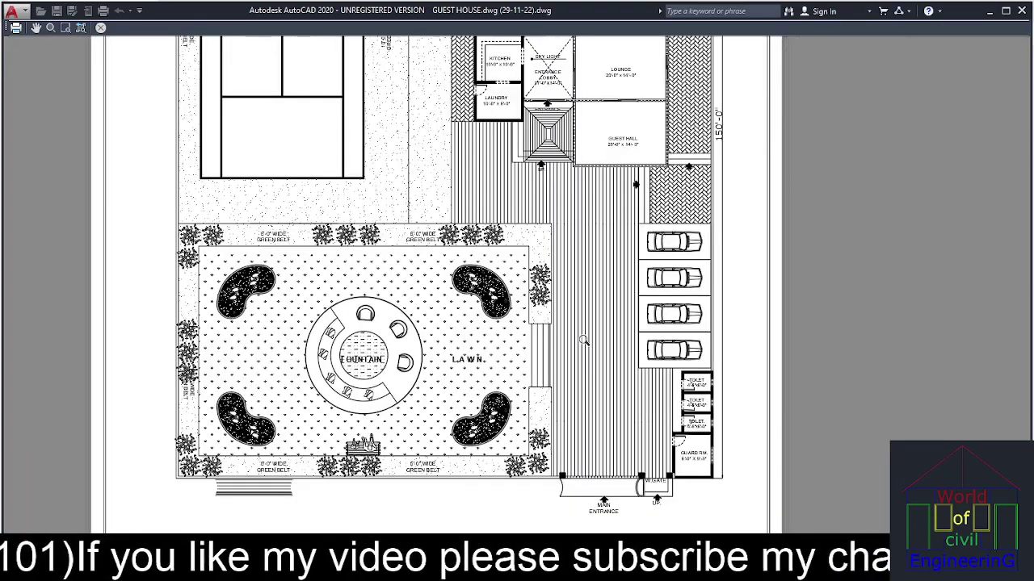
pyautogui.moveTo(591, 329); pyautogui.dragTo(670, 353)
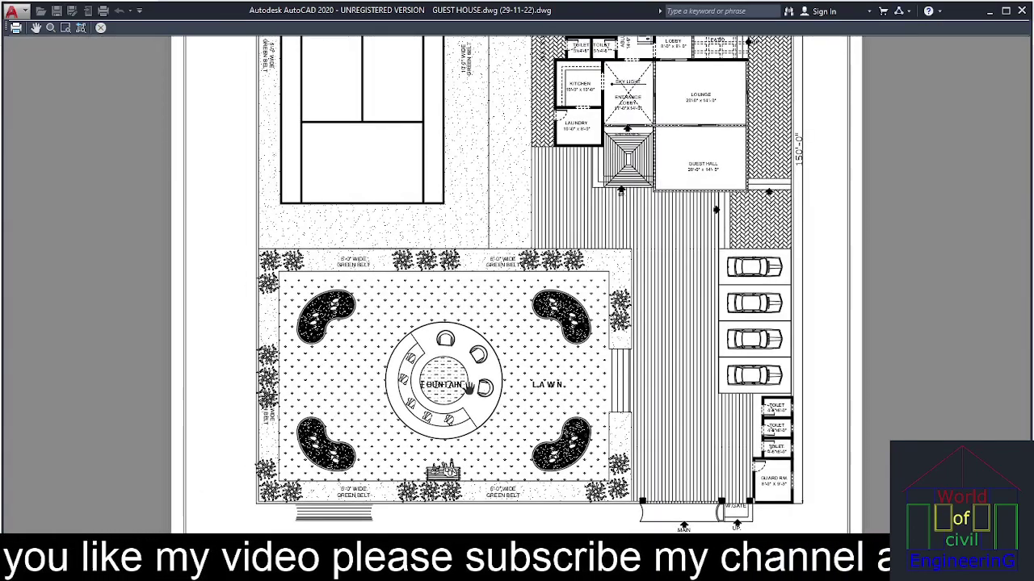
pyautogui.scroll(-5, 453, 389)
pyautogui.moveTo(557, 260); pyautogui.dragTo(554, 319)
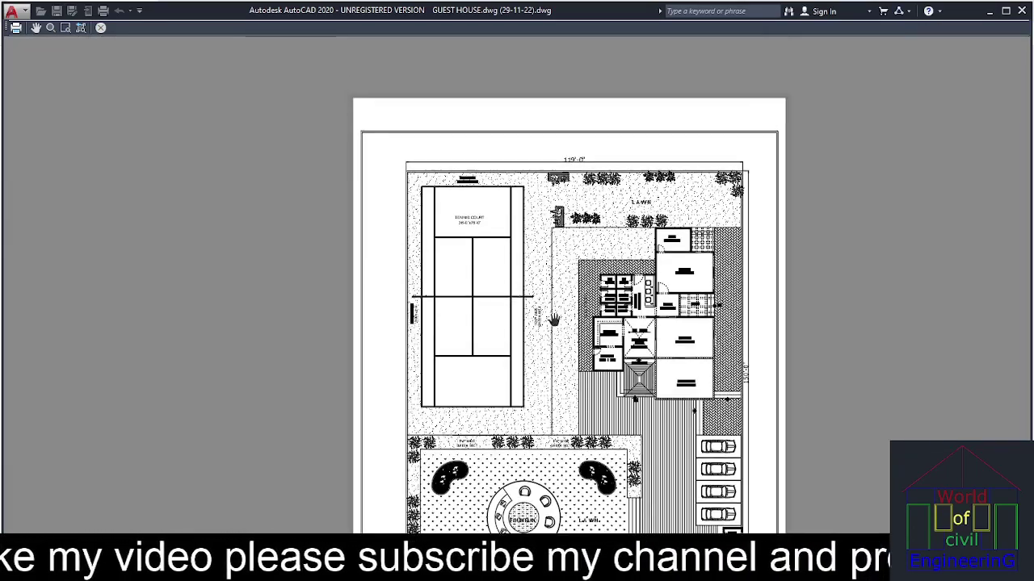
pyautogui.scroll(3, 544, 297)
pyautogui.scroll(3, 551, 311)
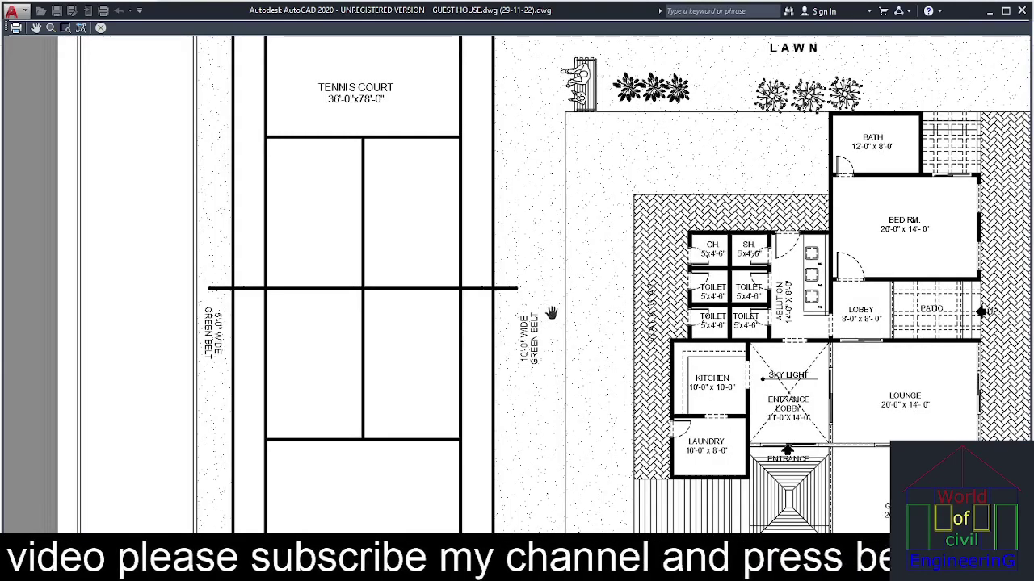
pyautogui.scroll(-3, 550, 315)
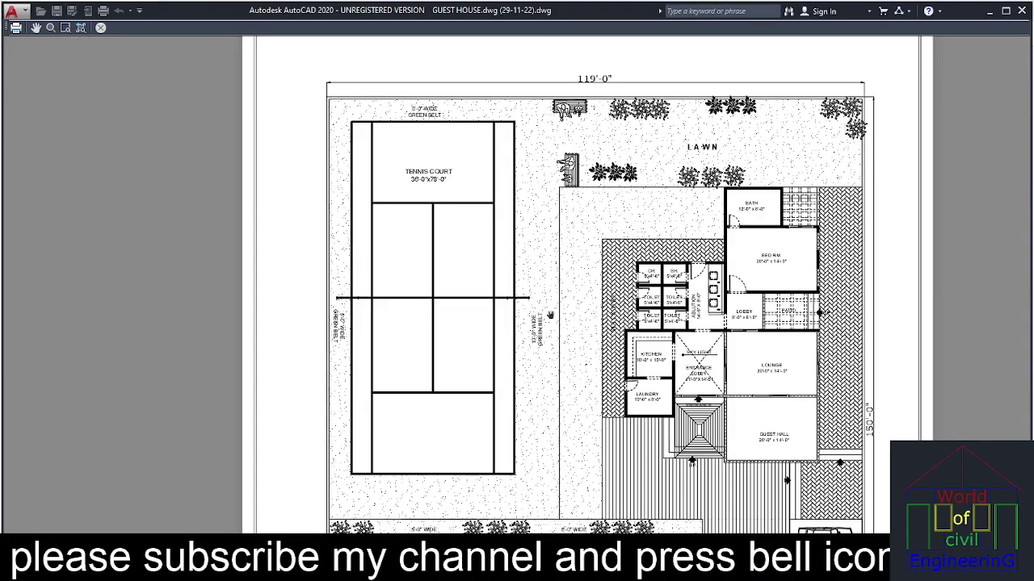
pyautogui.scroll(-4, 638, 331)
pyautogui.moveTo(687, 413); pyautogui.dragTo(663, 304)
pyautogui.press('Escape')
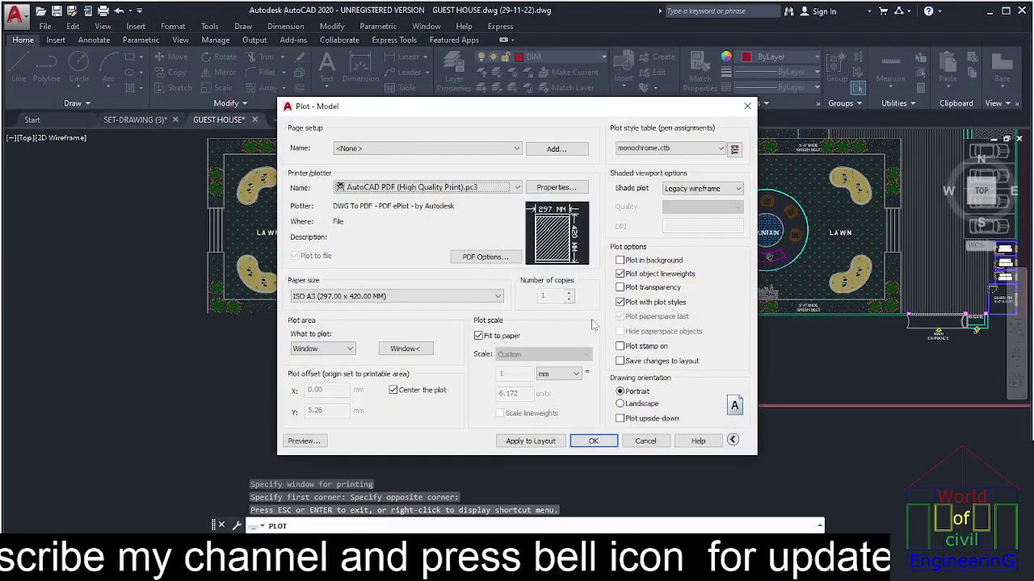
# Plot the sheet to the Desktop as GUEST HOUSE.dwg (29-11-22)-Model.pdf, replacing the existing file.
pyautogui.click(594, 441)
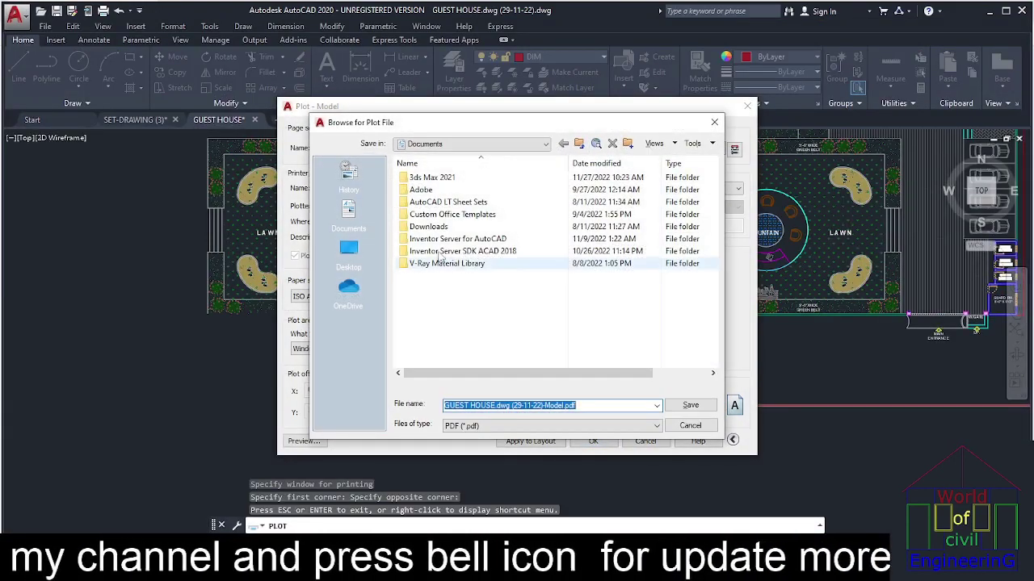
pyautogui.click(350, 250)
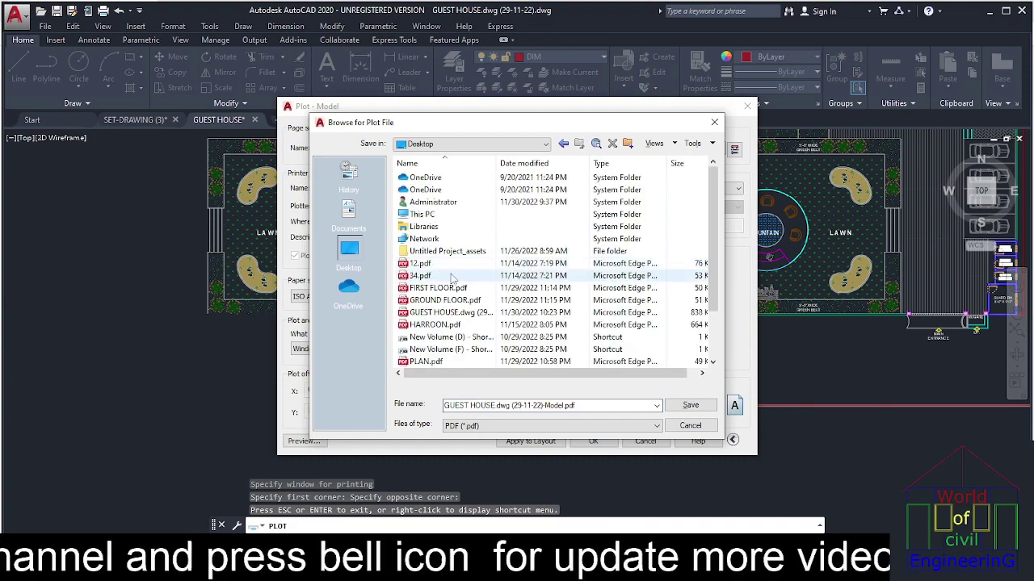
pyautogui.click(690, 406)
pyautogui.click(553, 299)
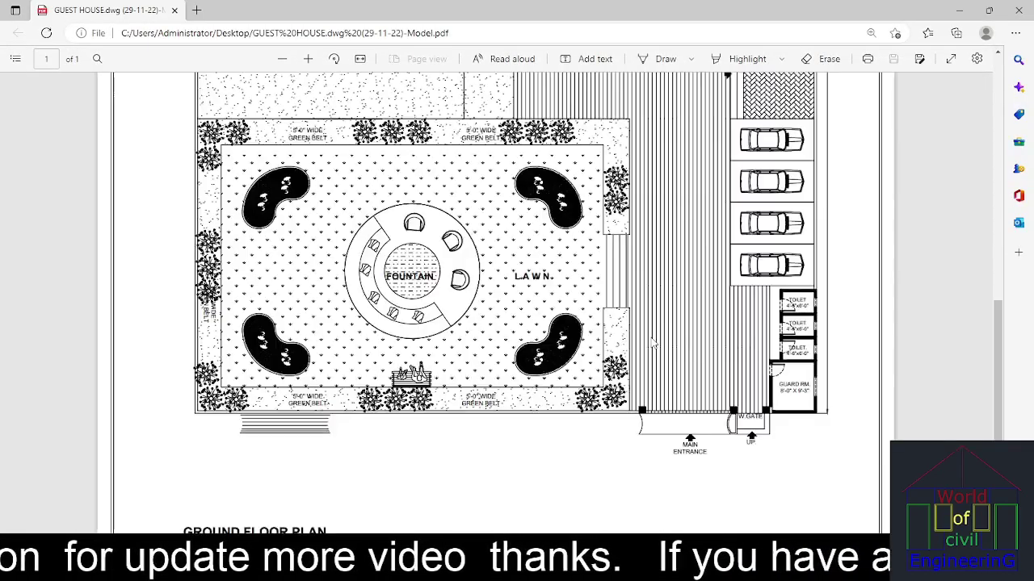
# Check the plotted PDF around the fountain lawn and the ground floor plan title, and switch back to AutoCAD.
pyautogui.scroll(3, 651, 341)
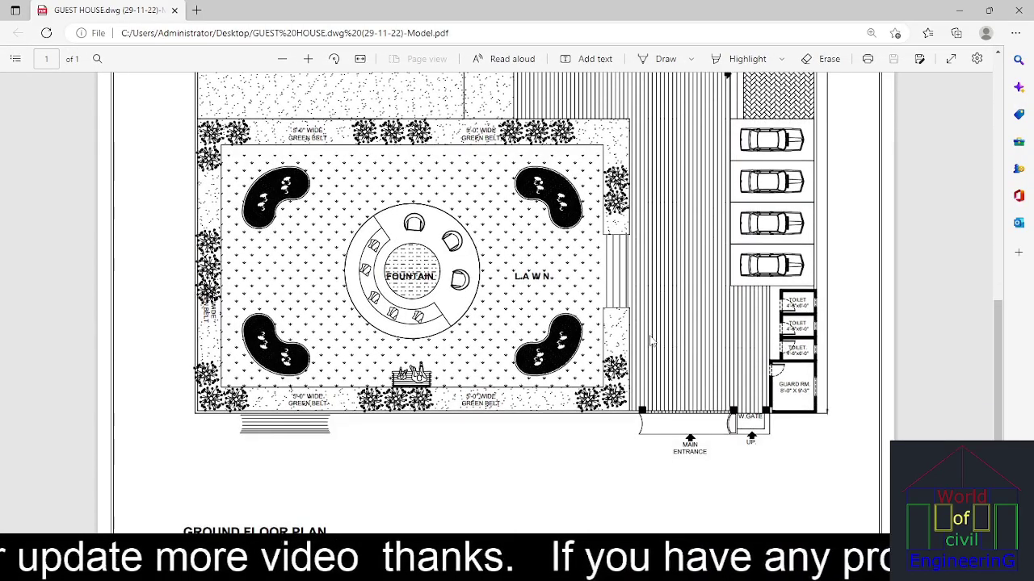
pyautogui.scroll(3, 651, 340)
pyautogui.scroll(-7, 651, 341)
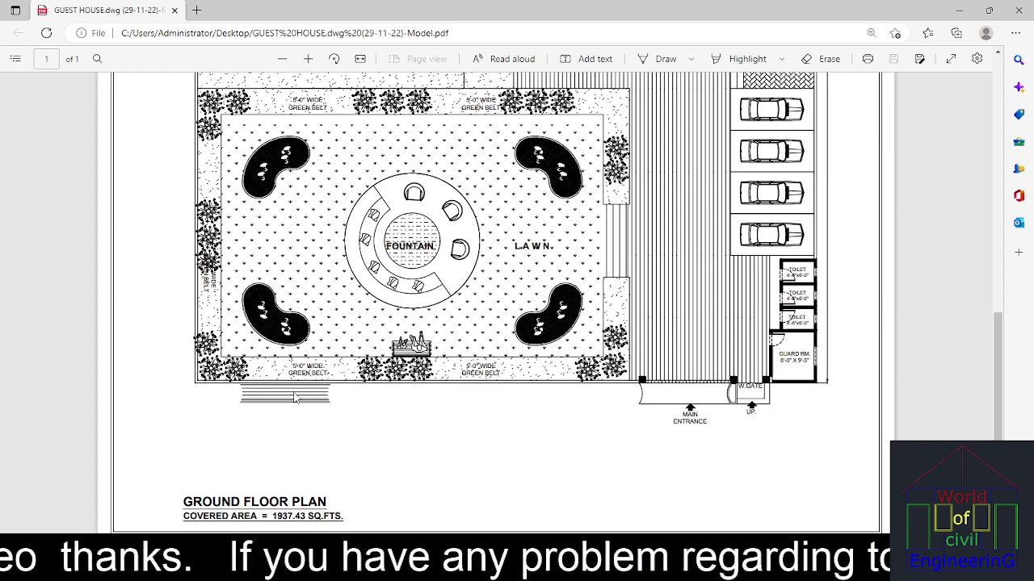
pyautogui.click(972, 10)
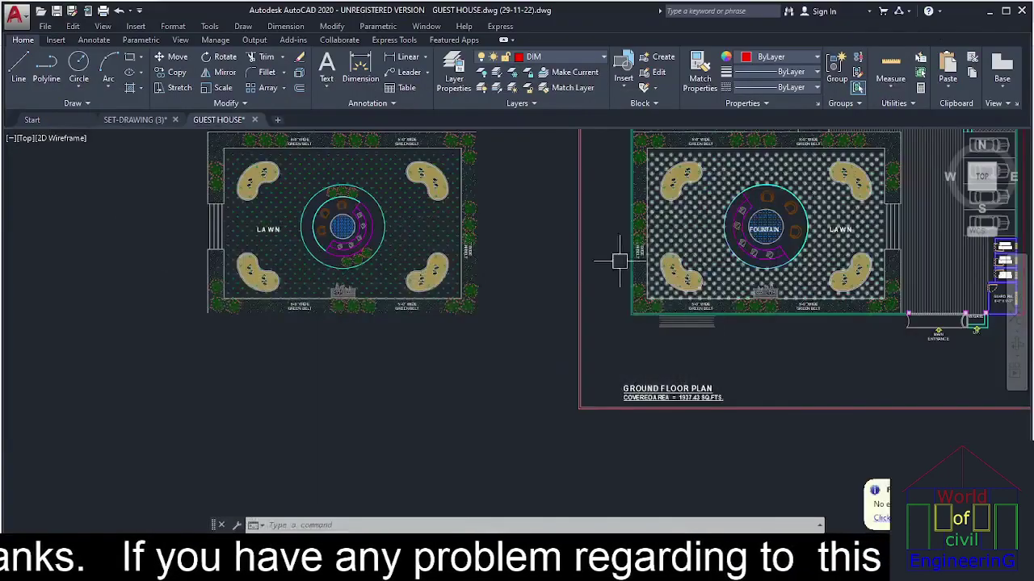
# Move the group of horizontal ramp lines from below the green belt into the main entrance ramp, snapping their lower end to its curved edge.
pyautogui.scroll(5, 699, 336)
pyautogui.press('Escape')
pyautogui.press('Escape')
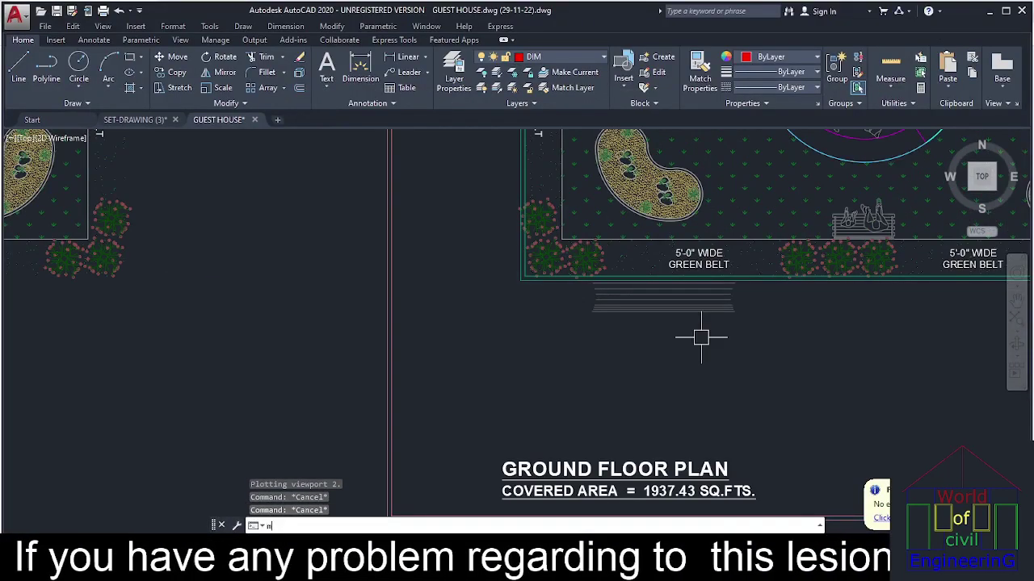
pyautogui.write('m')
pyautogui.press('Return')
pyautogui.scroll(6, 715, 291)
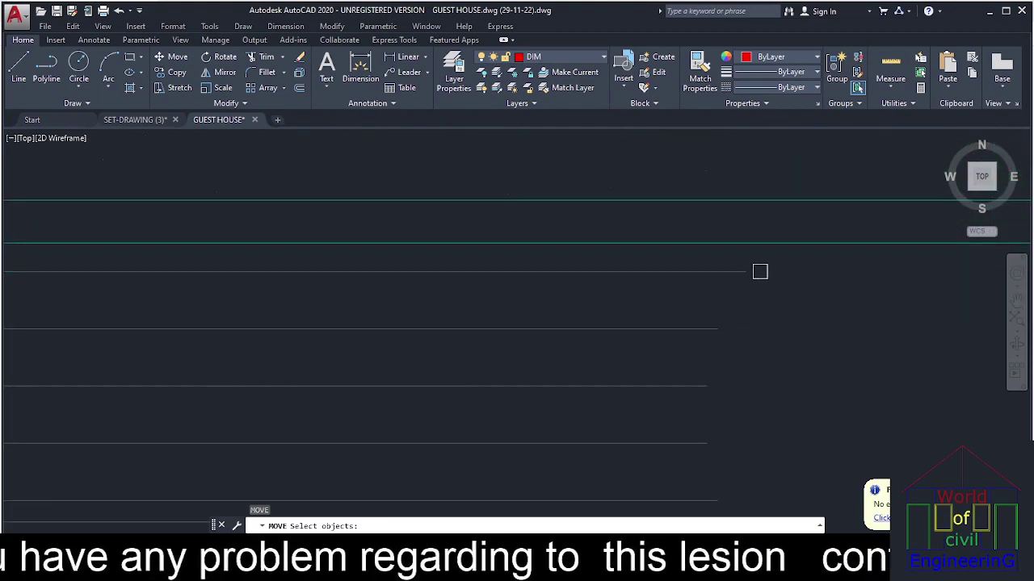
pyautogui.click(759, 272)
pyautogui.scroll(-6, 687, 370)
pyautogui.click(664, 425)
pyautogui.press('Return')
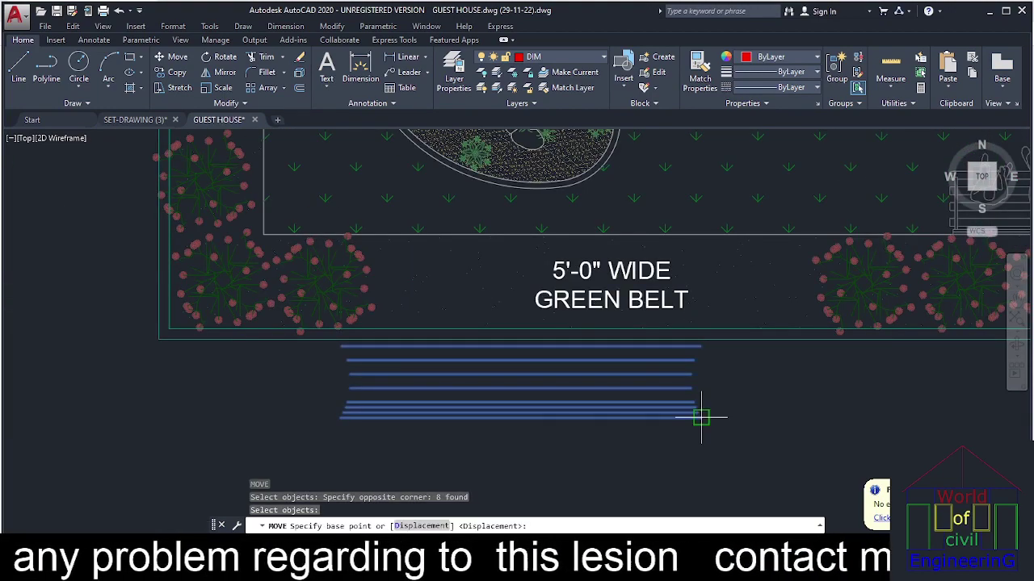
pyautogui.click(701, 417)
pyautogui.scroll(-5, 745, 411)
pyautogui.scroll(8, 647, 396)
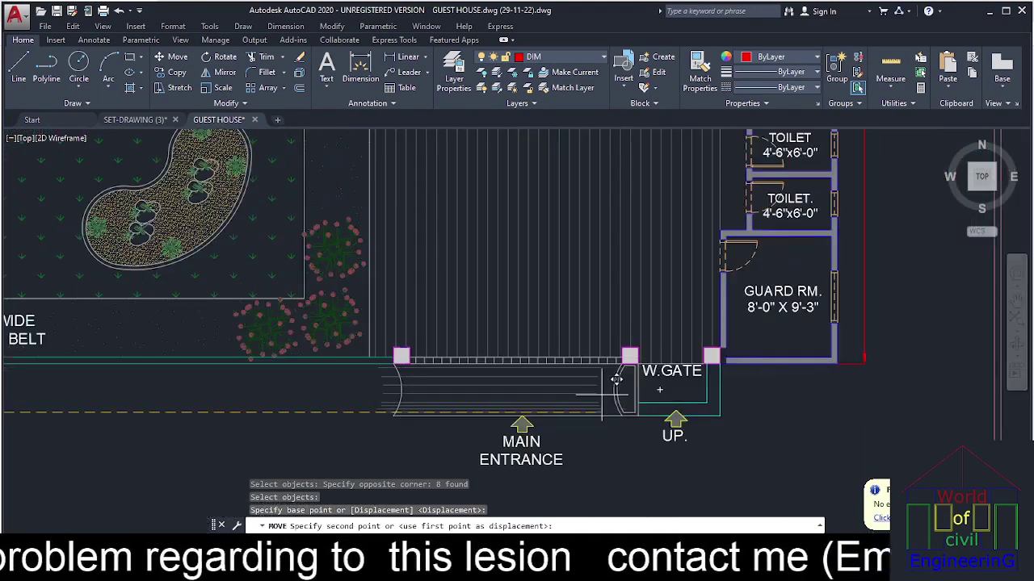
pyautogui.scroll(4, 616, 379)
pyautogui.scroll(5, 664, 426)
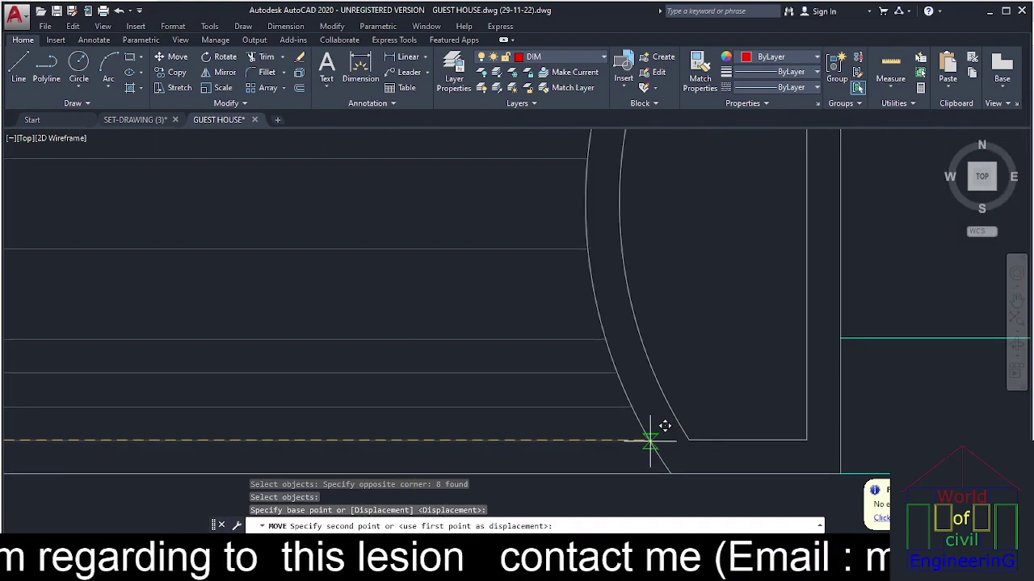
pyautogui.click(648, 440)
pyautogui.scroll(-10, 658, 433)
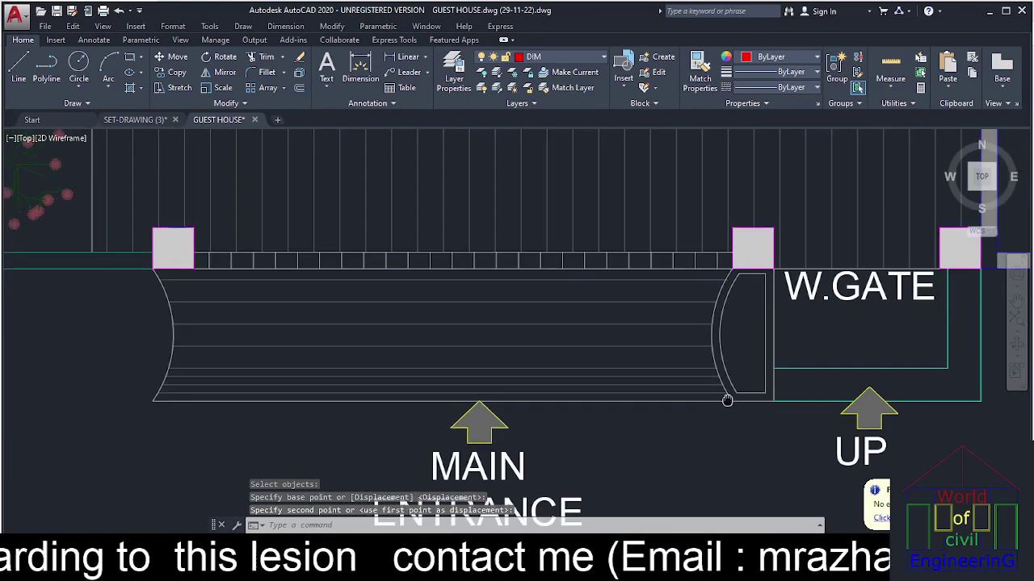
pyautogui.moveTo(609, 394); pyautogui.dragTo(553, 533, button='middle')
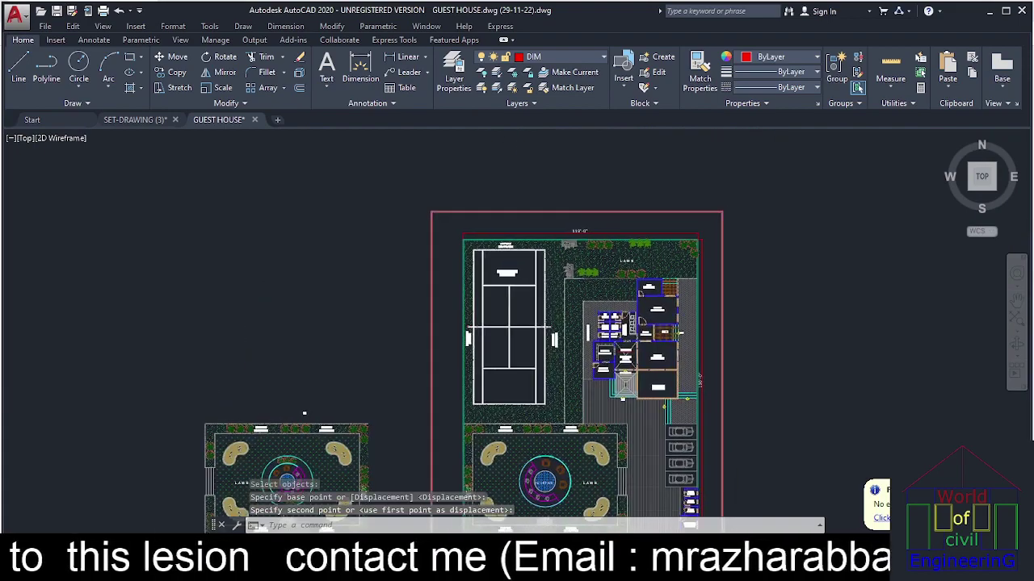
pyautogui.scroll(10, 622, 397)
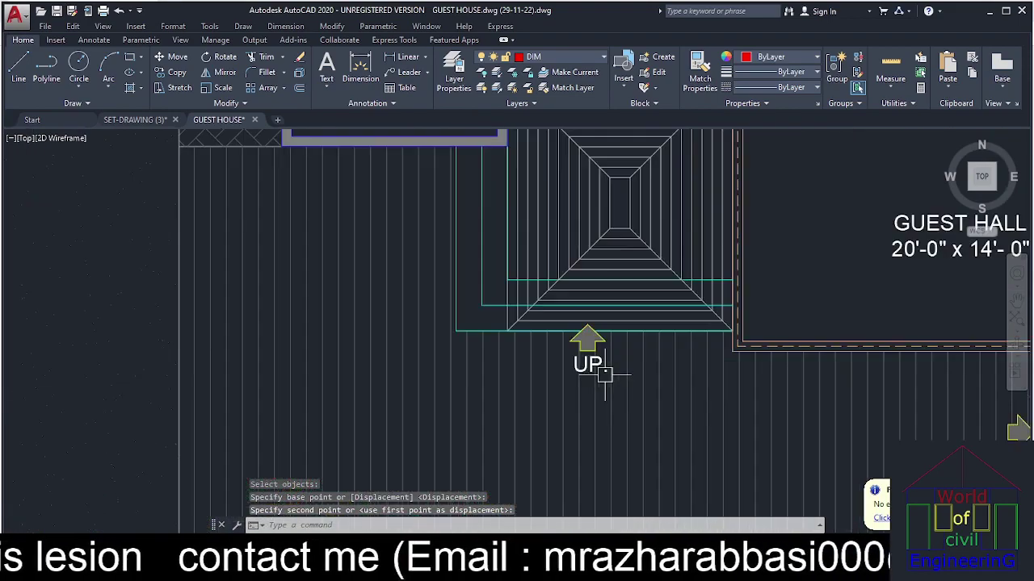
pyautogui.scroll(-4, 700, 421)
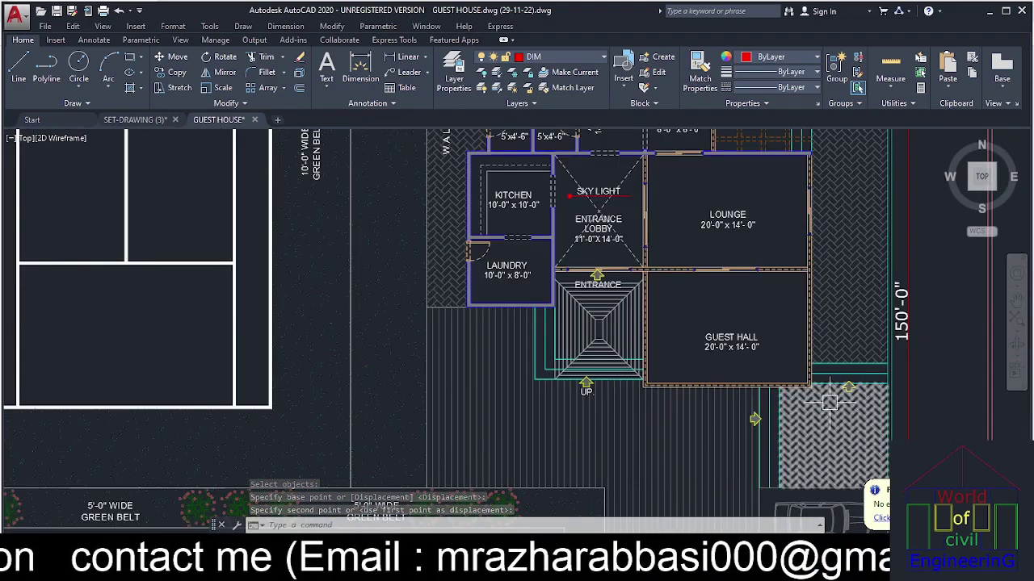
pyautogui.moveTo(822, 412); pyautogui.dragTo(717, 433, button='middle')
pyautogui.scroll(-5, 695, 323)
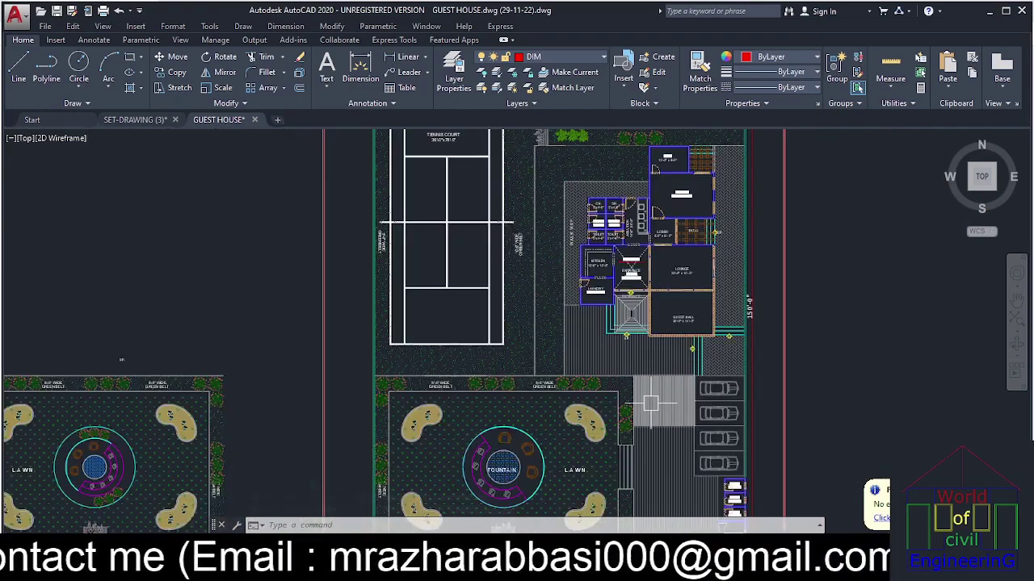